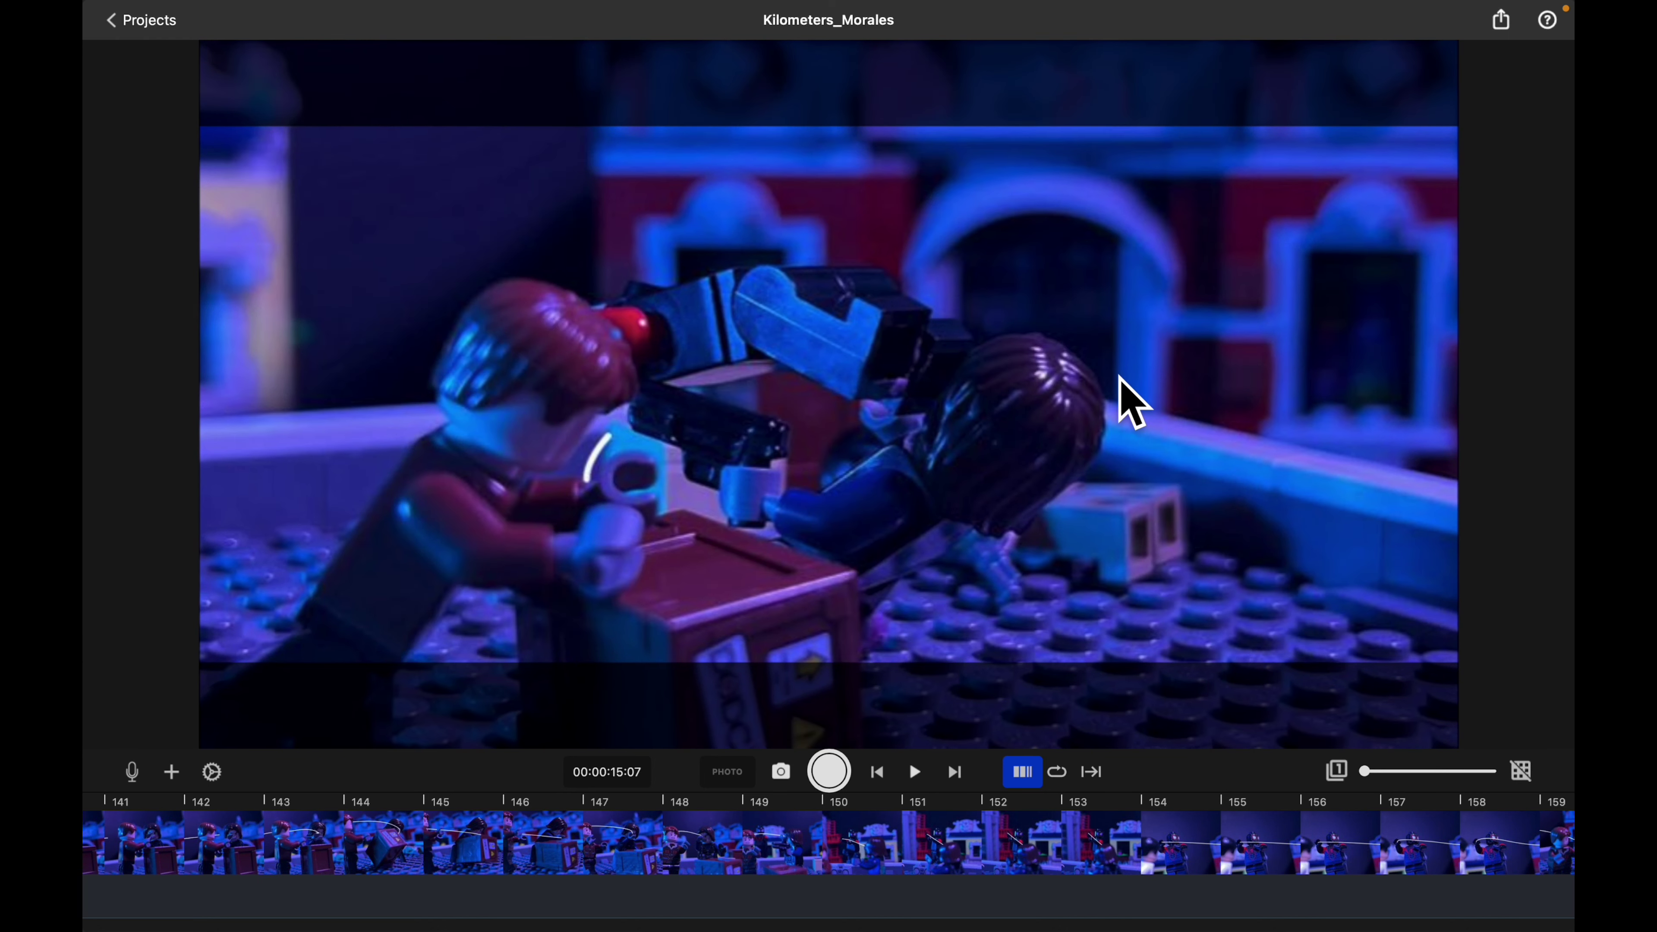
Step: Leave the Kilometers_Morales editor for the recent projects list
left_click(149, 21)
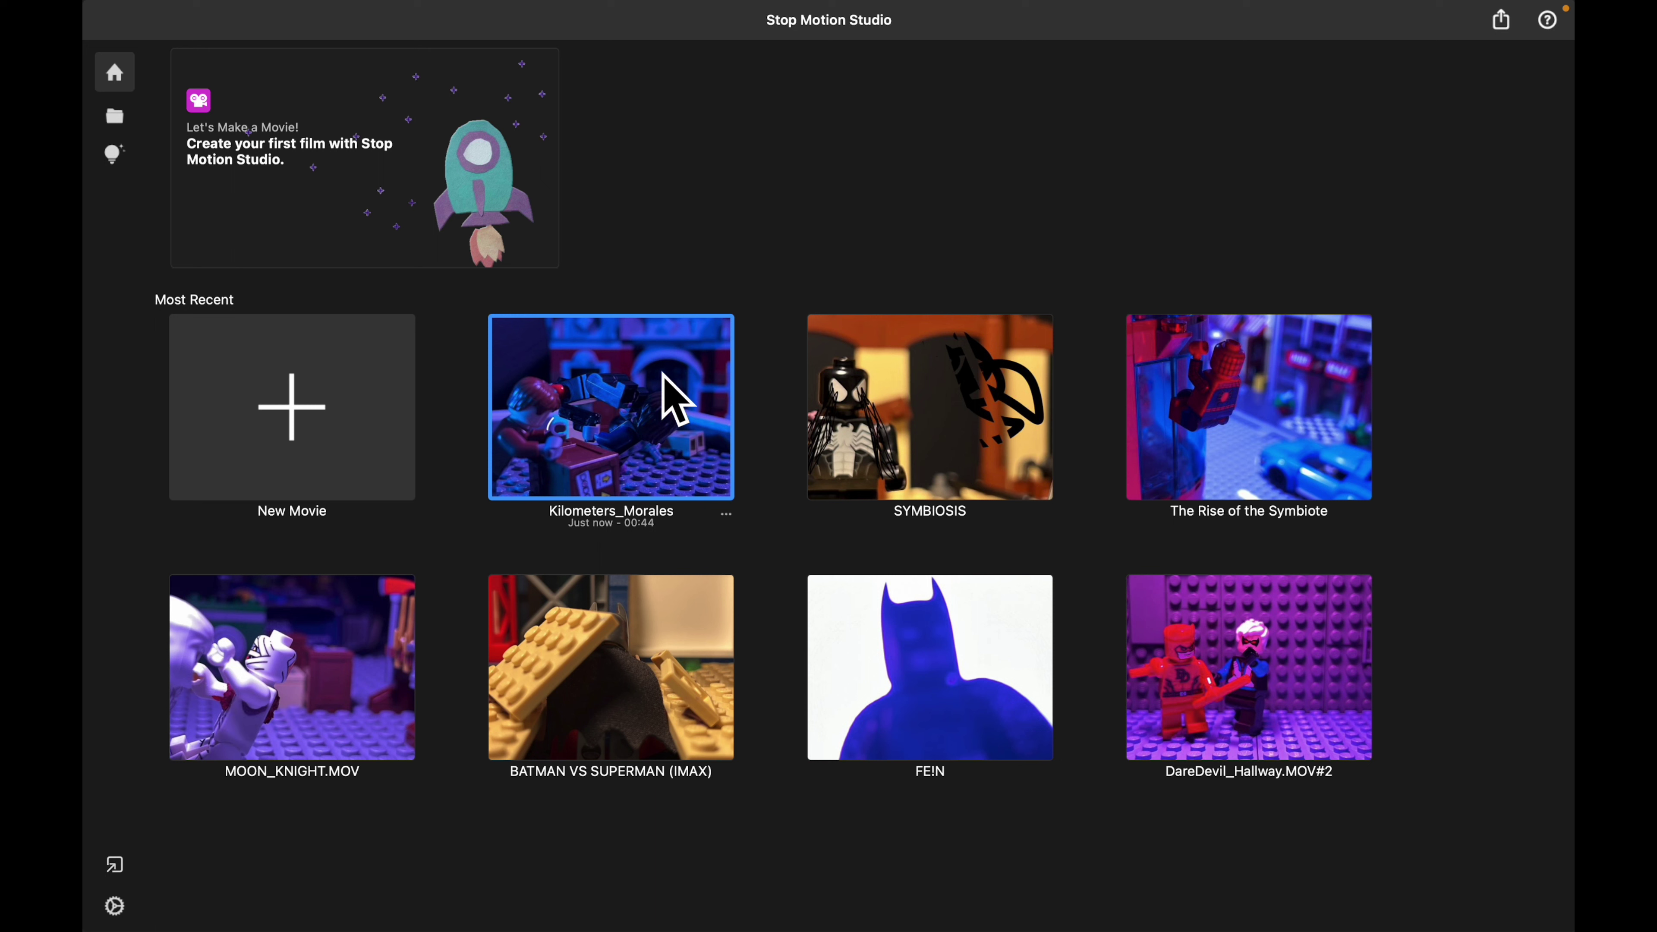
Step: Reopen Kilometers_Morales and browse the start of its timeline
left_click(625, 392)
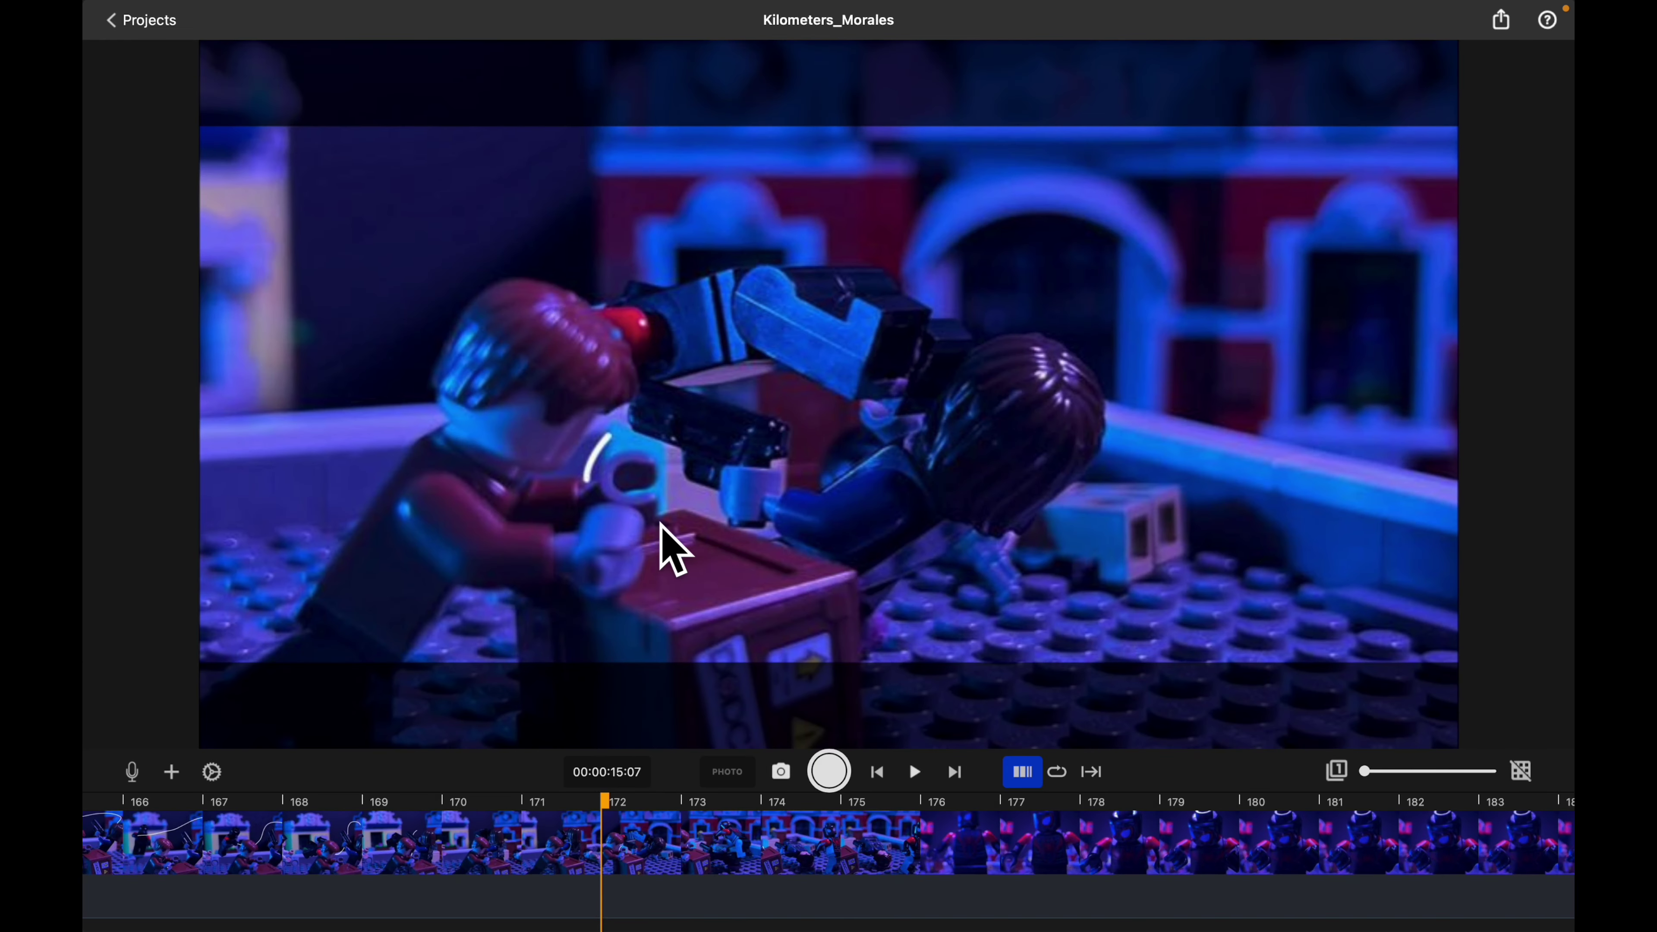
scroll(499, 877, "left", 5)
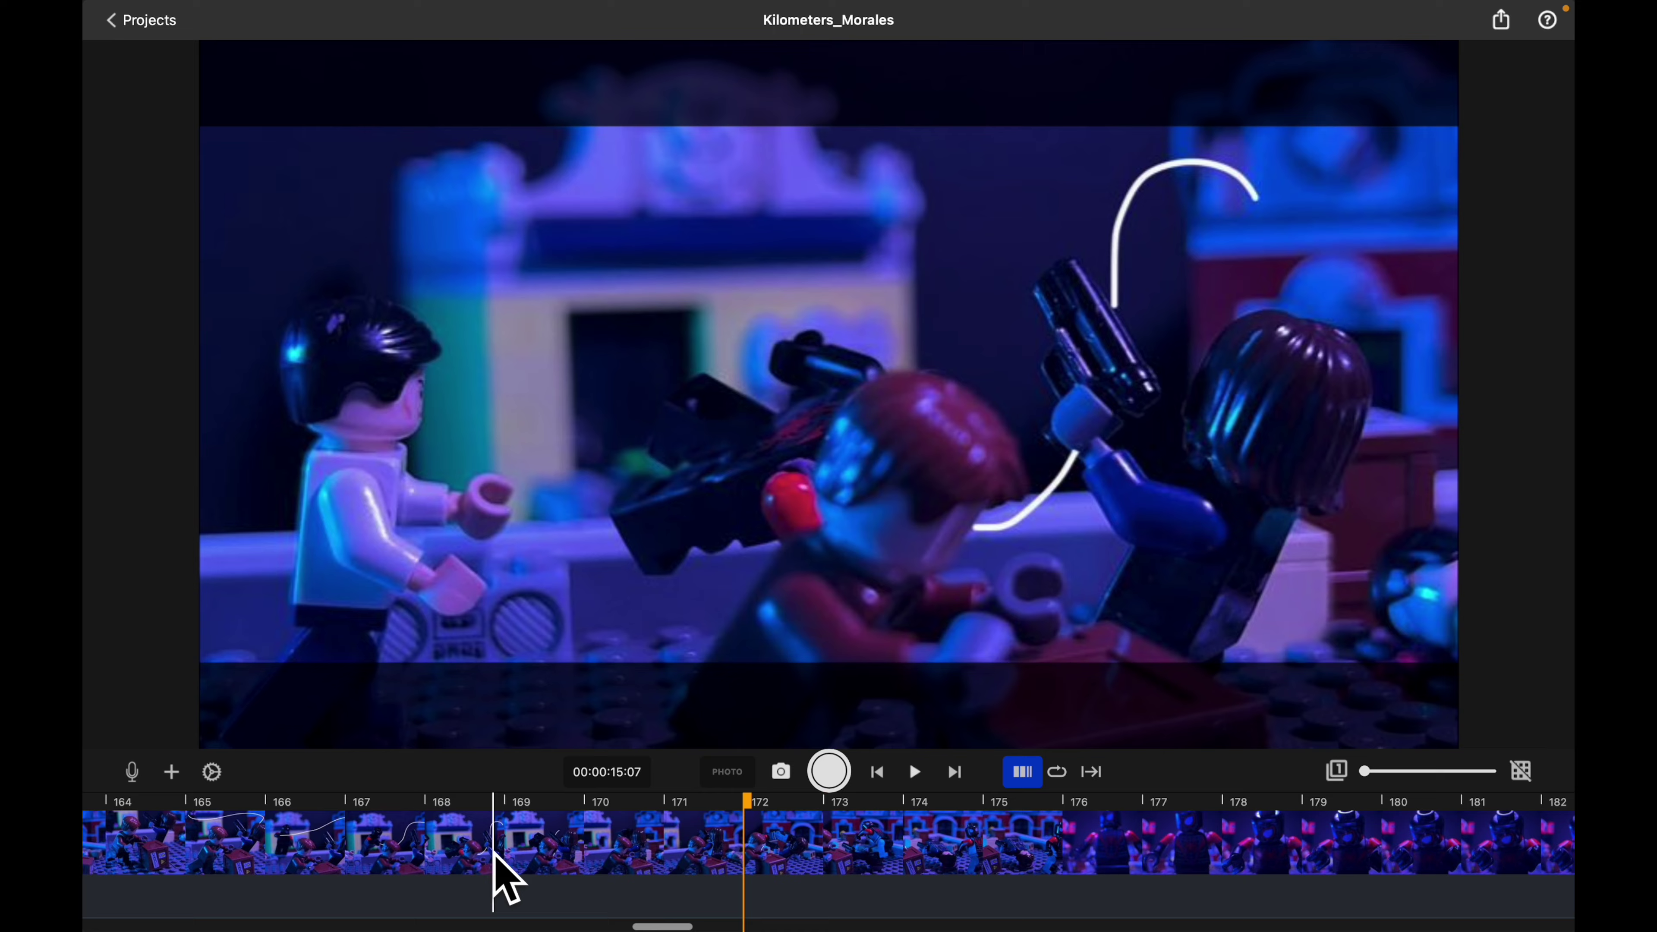
scroll(270, 844, "left", 5)
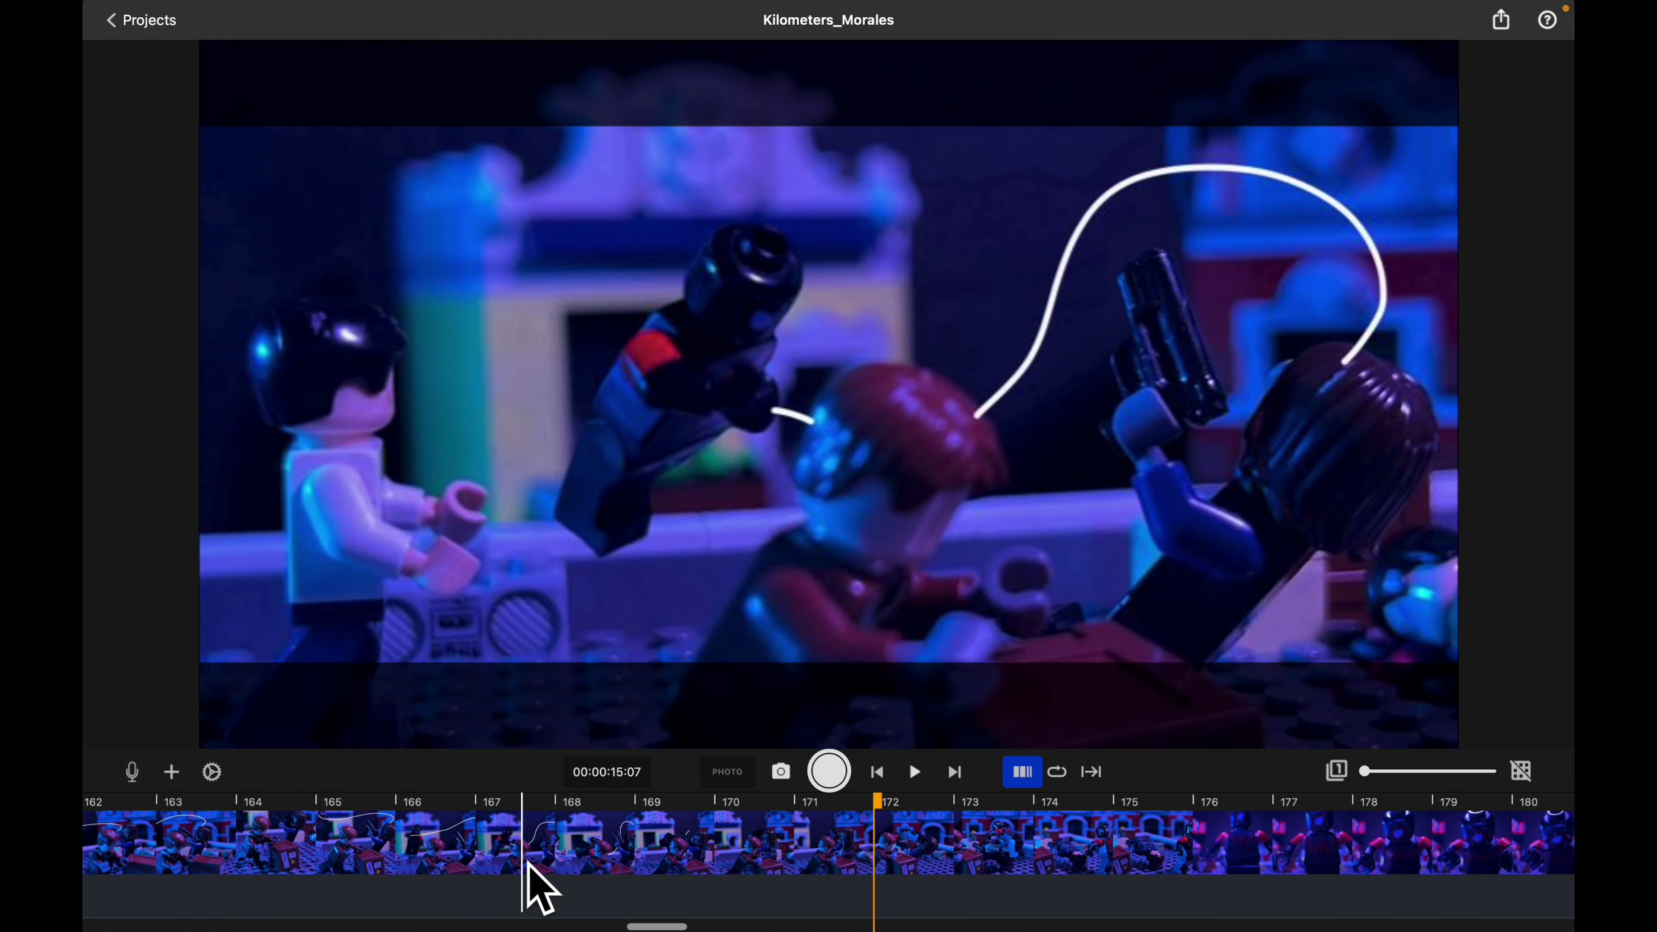
scroll(489, 872, "right", 2)
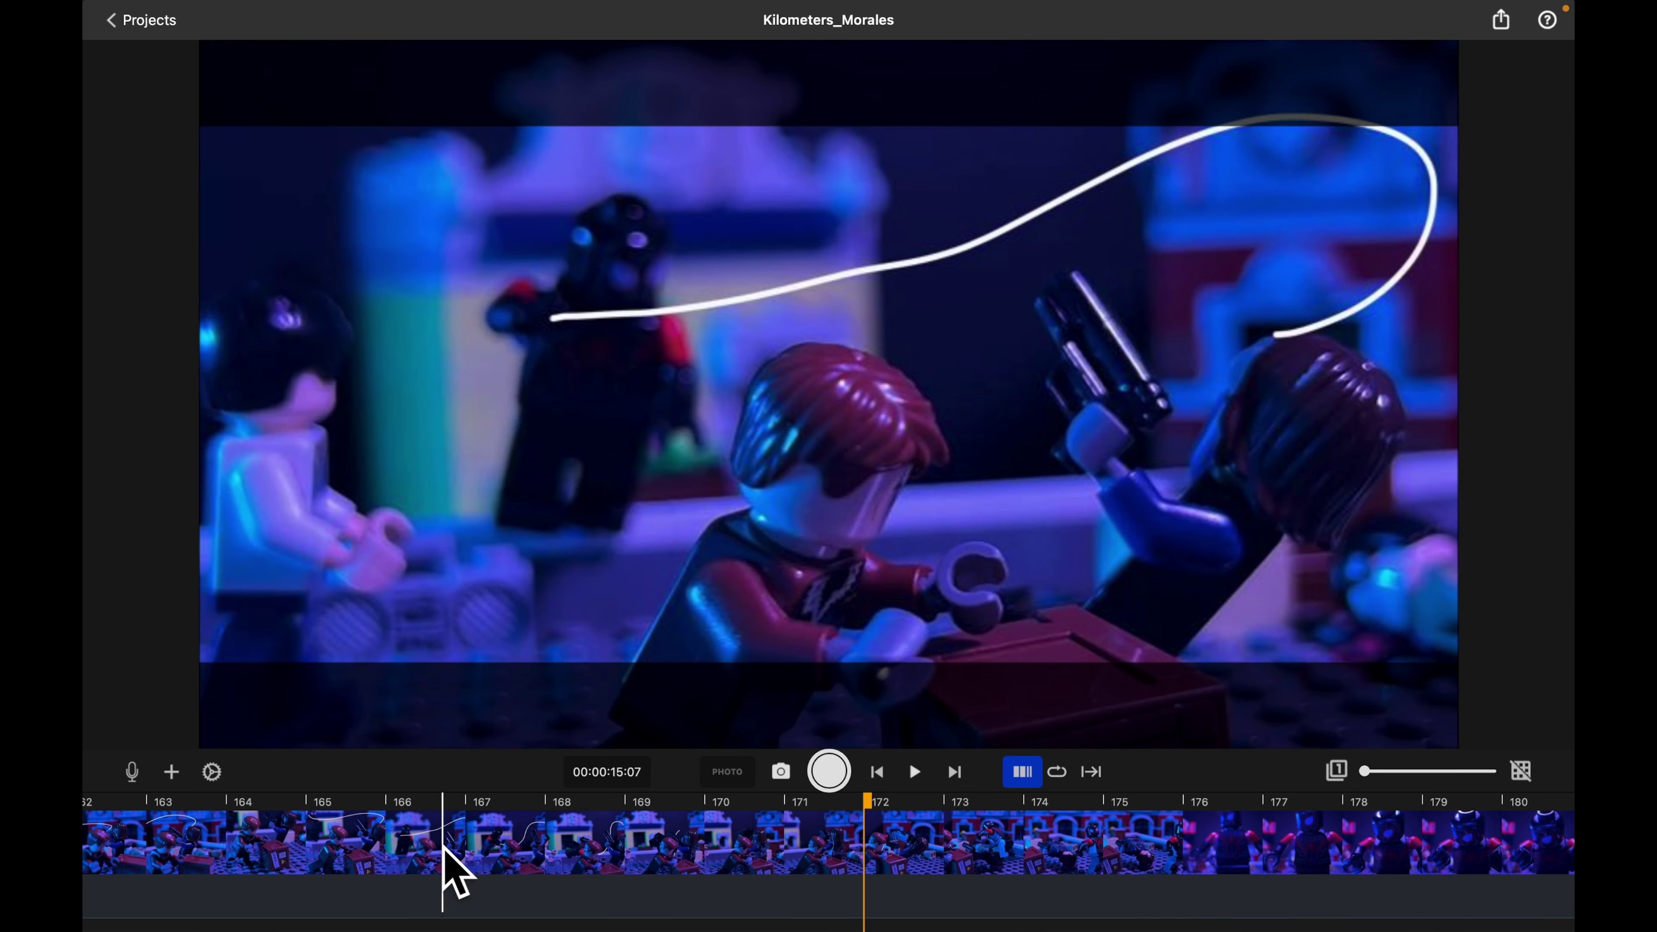
scroll(1110, 859, "left", 8)
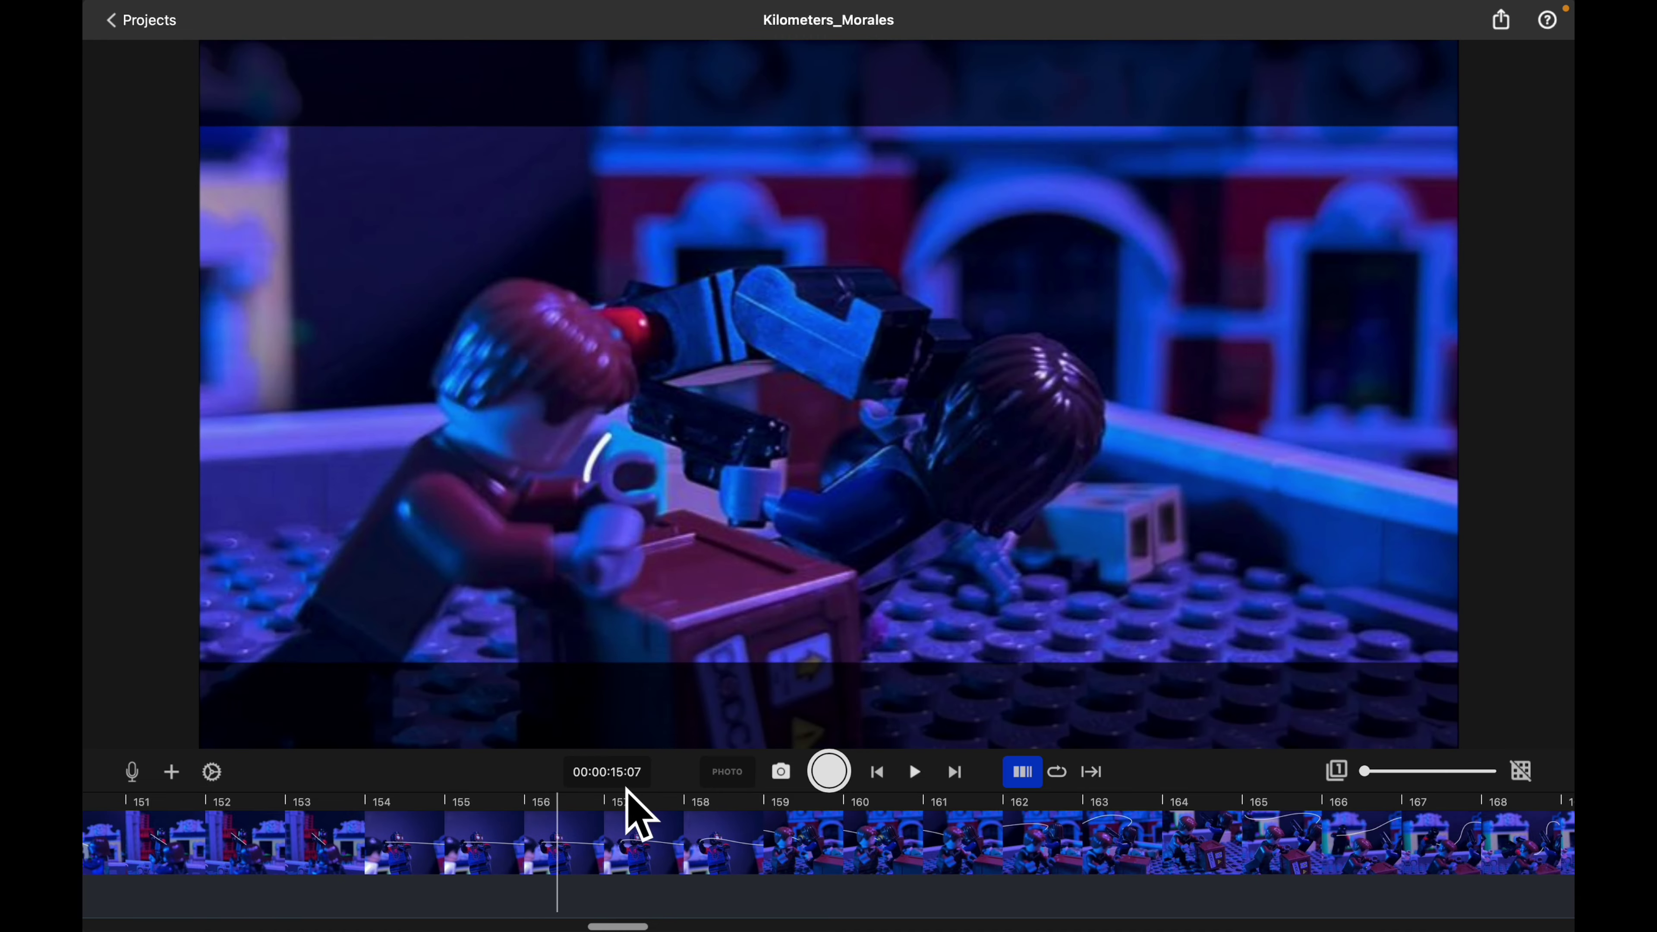
Step: Scroll the filmstrip forward and scrub through frames 299–302 with orange sketches
scroll(899, 874, "right", 5)
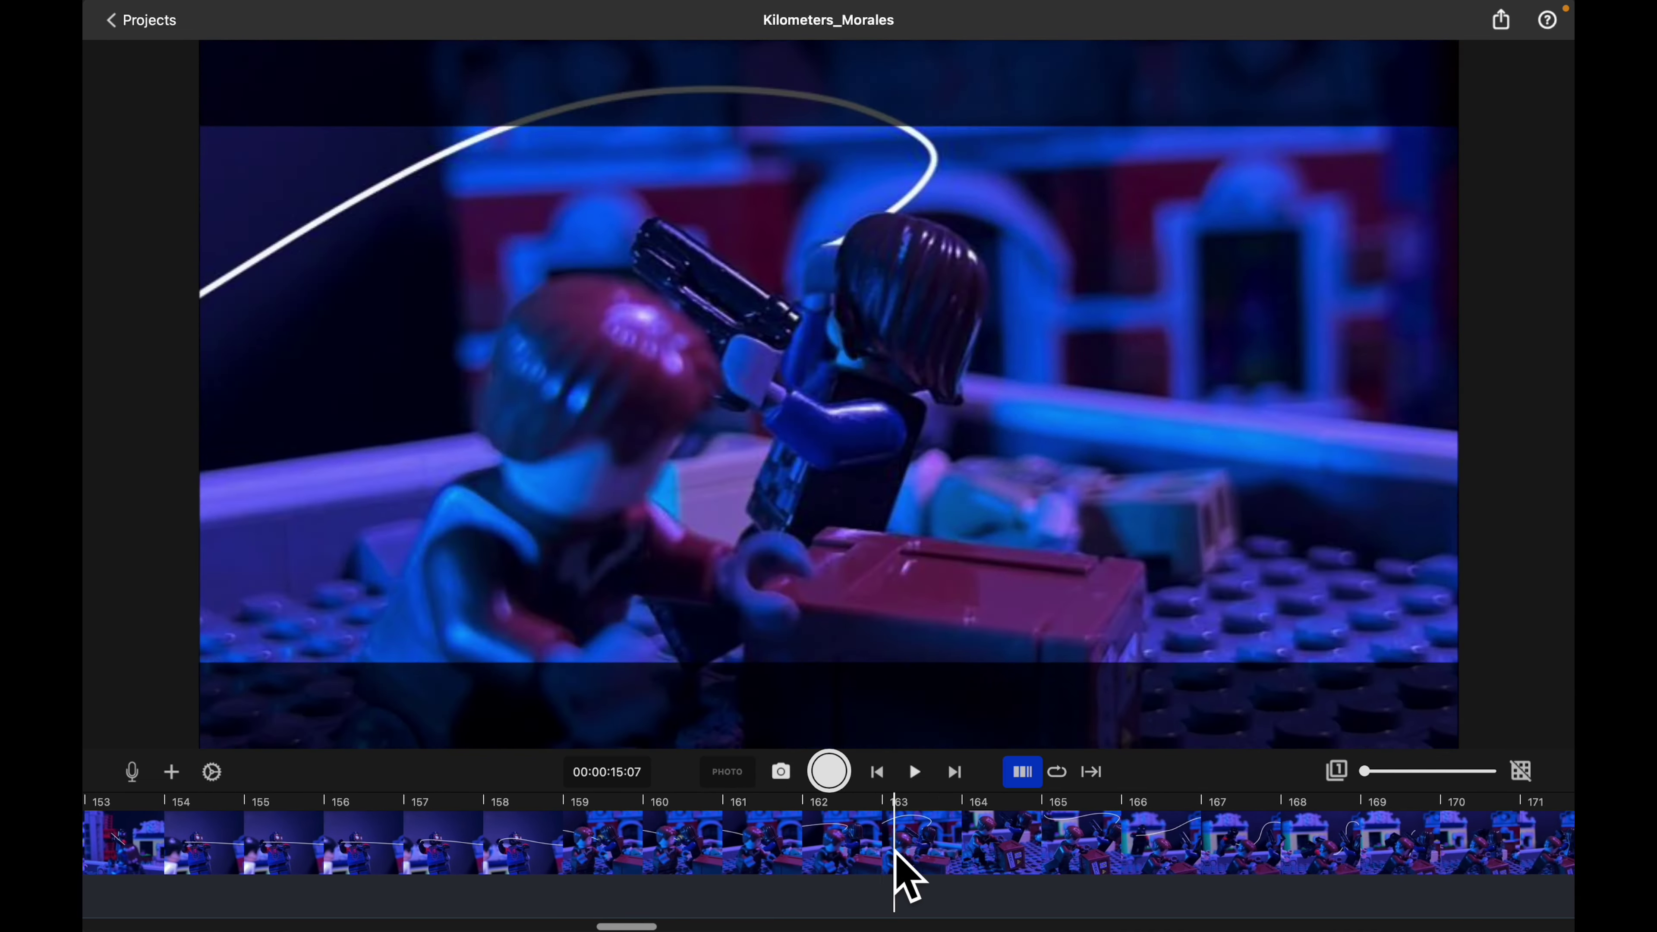
scroll(899, 861, "right", 12)
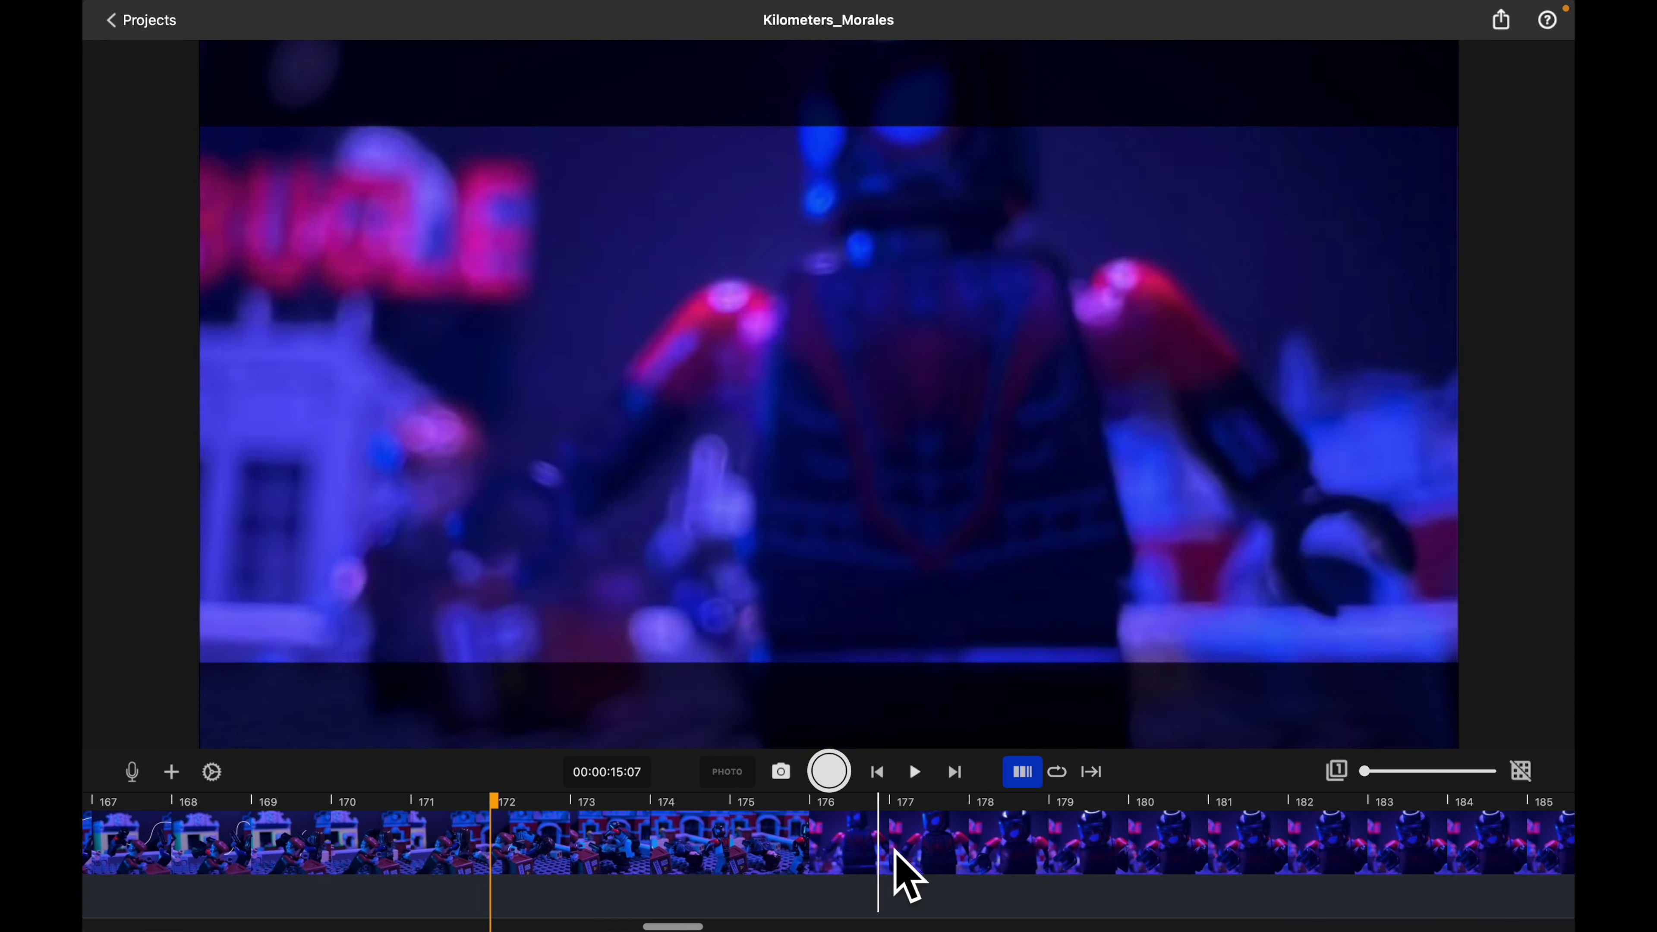
scroll(587, 875, "right", 13)
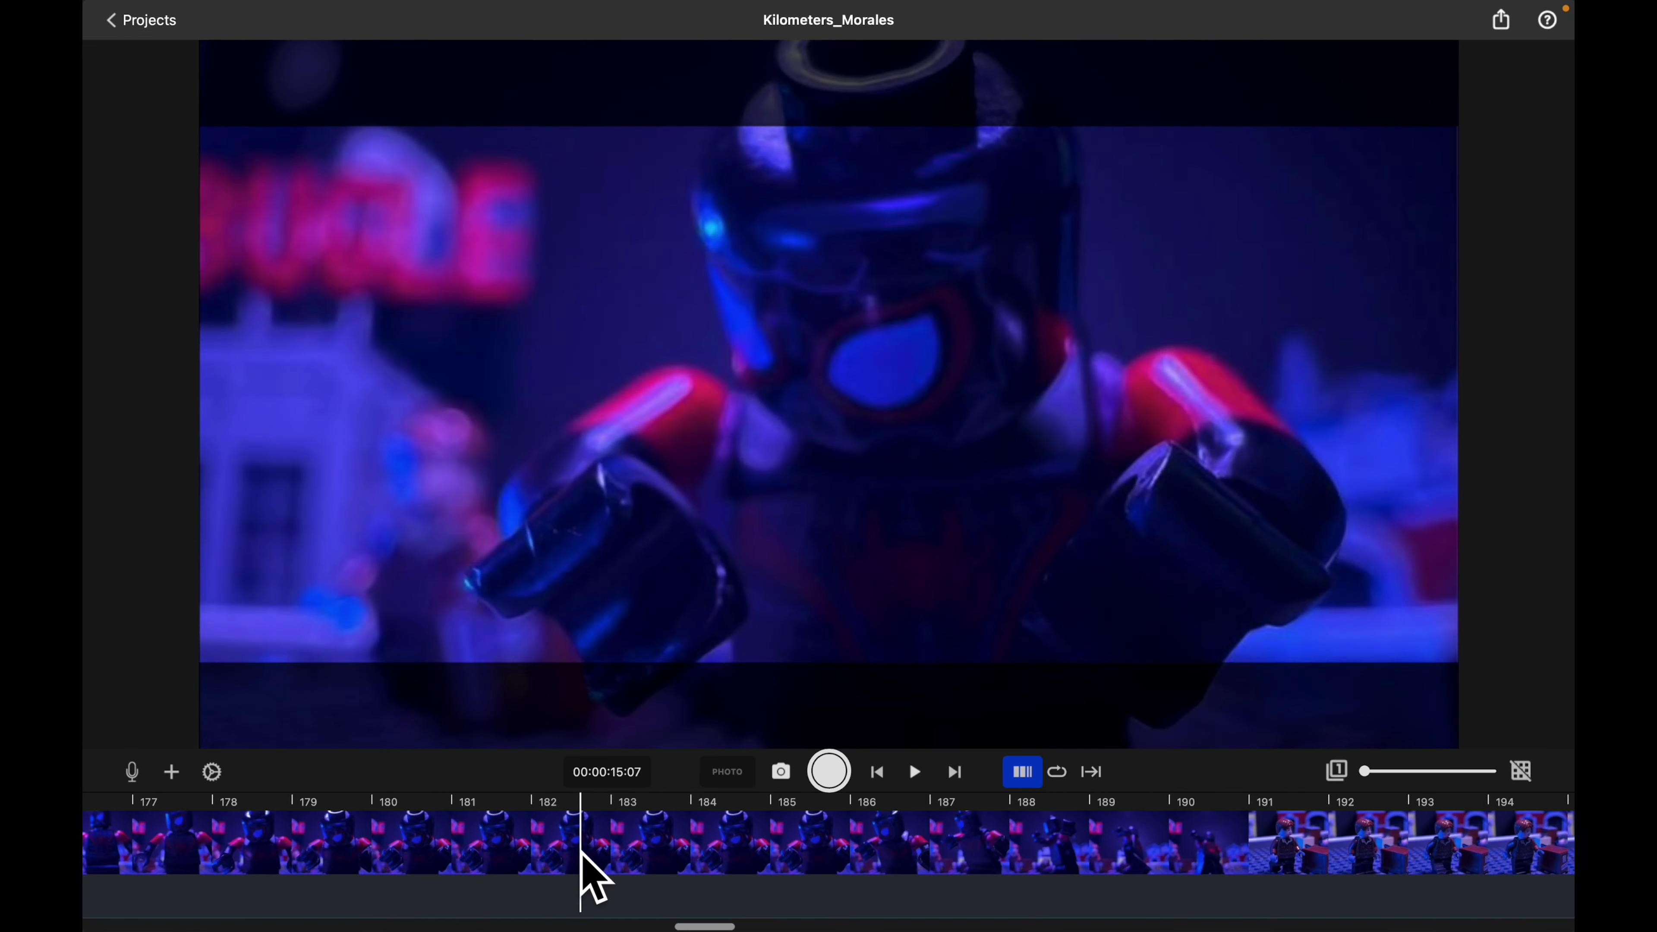
scroll(591, 862, "right", 20)
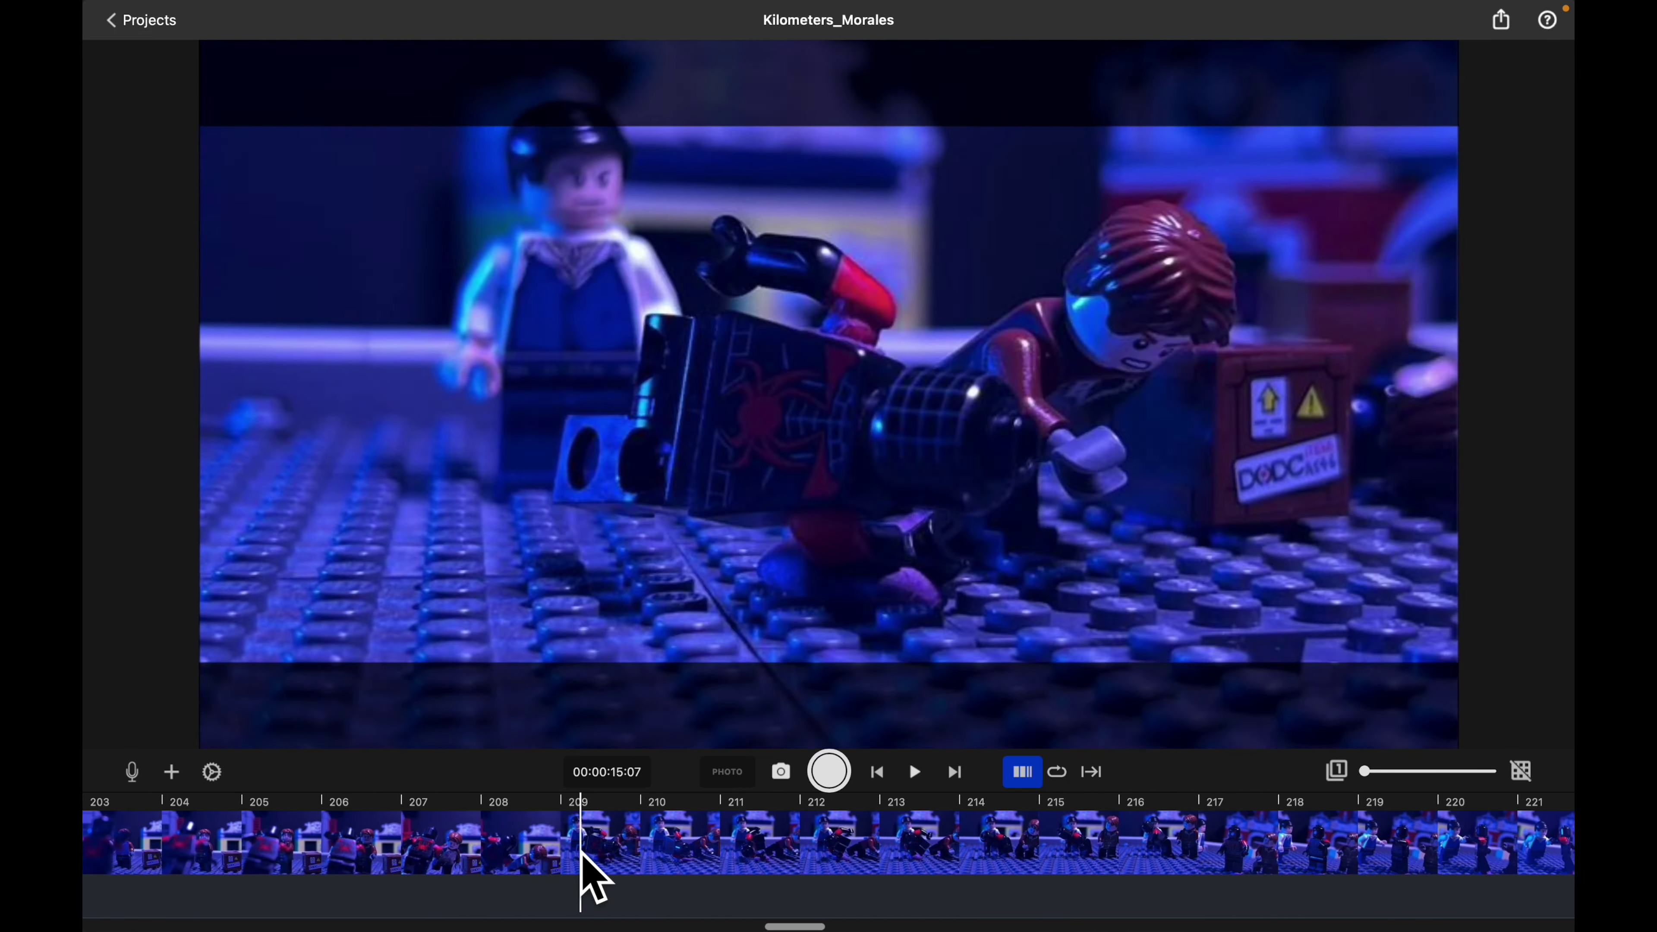
scroll(594, 862, "right", 8)
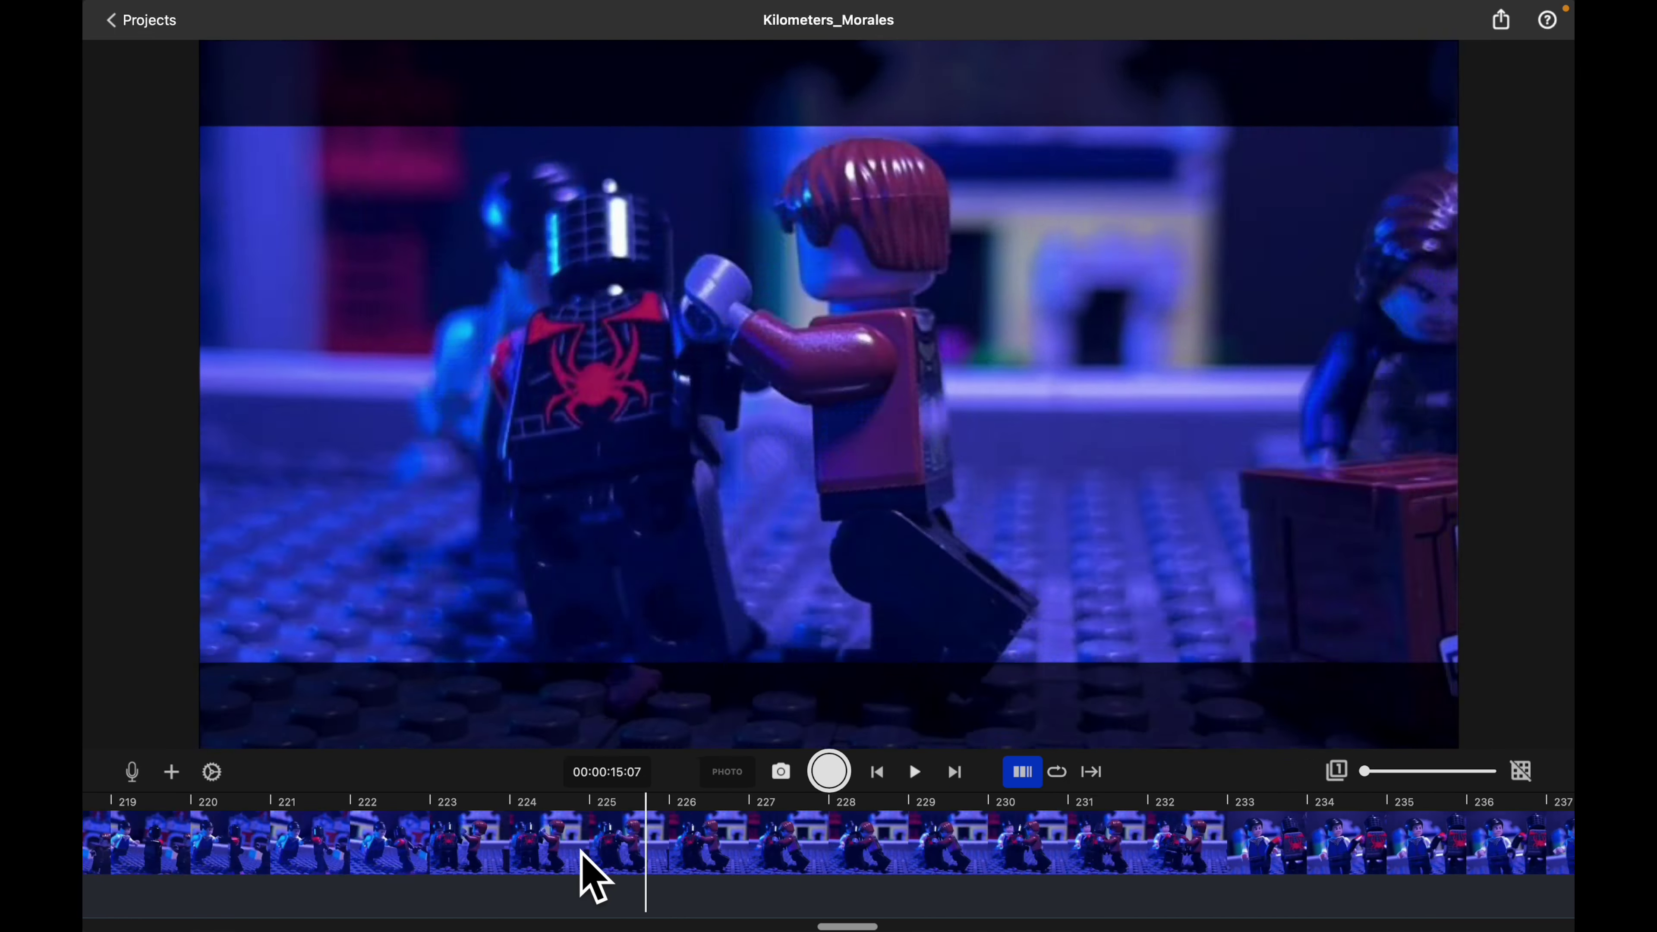
scroll(822, 848, "right", 15)
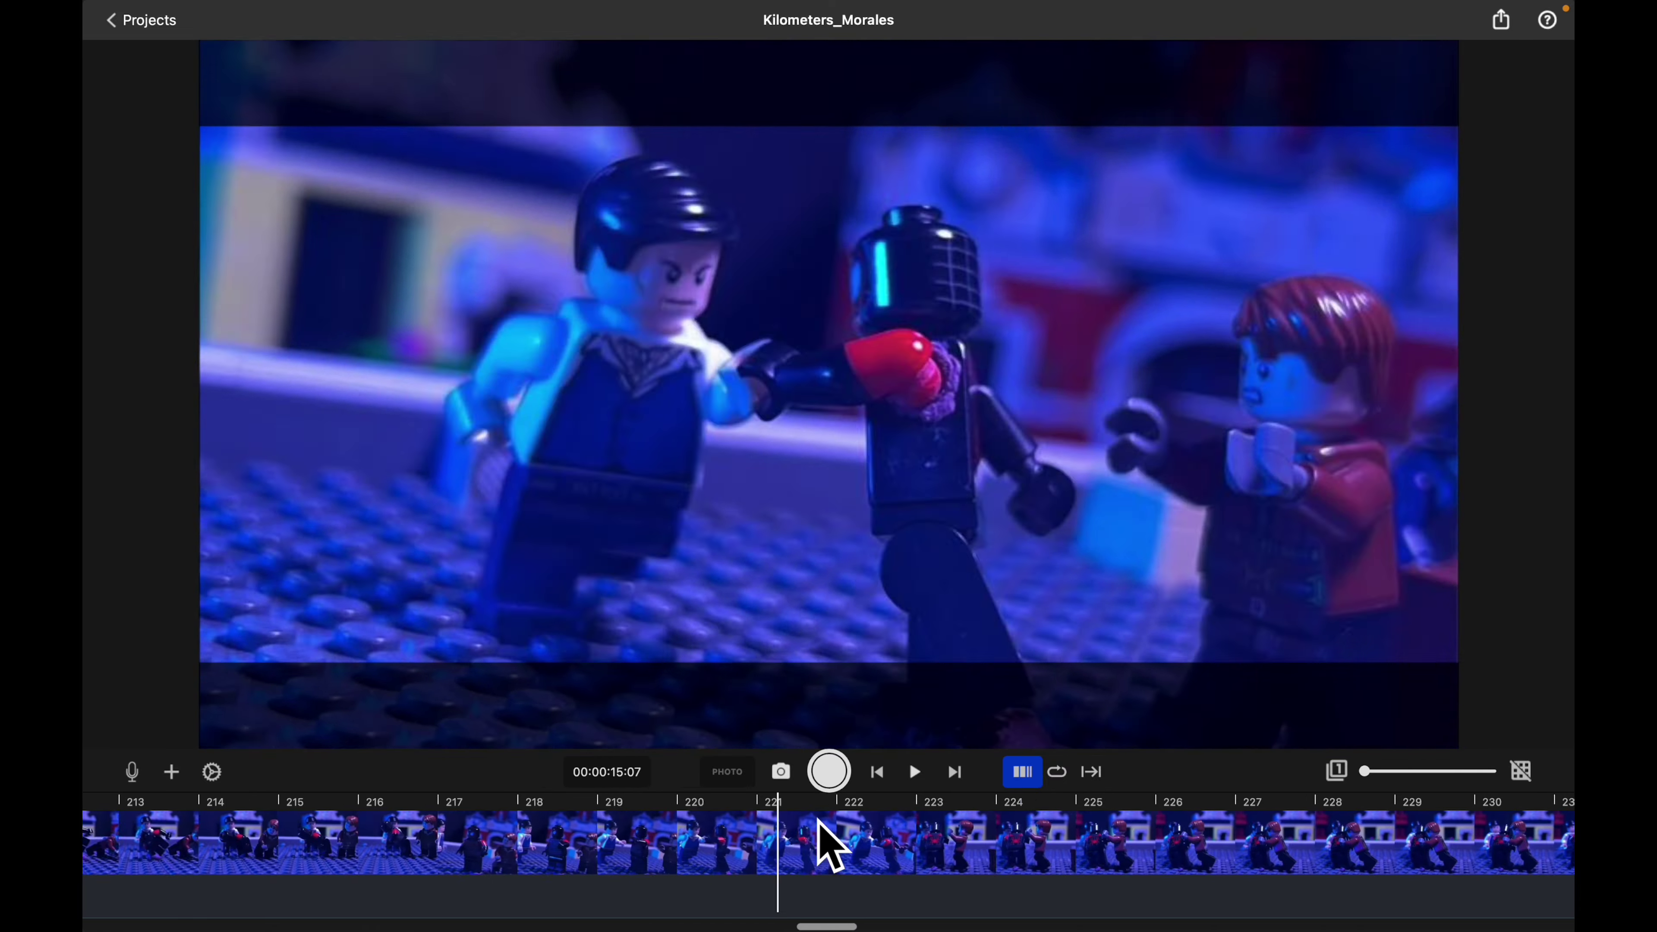
scroll(829, 849, "right", 20)
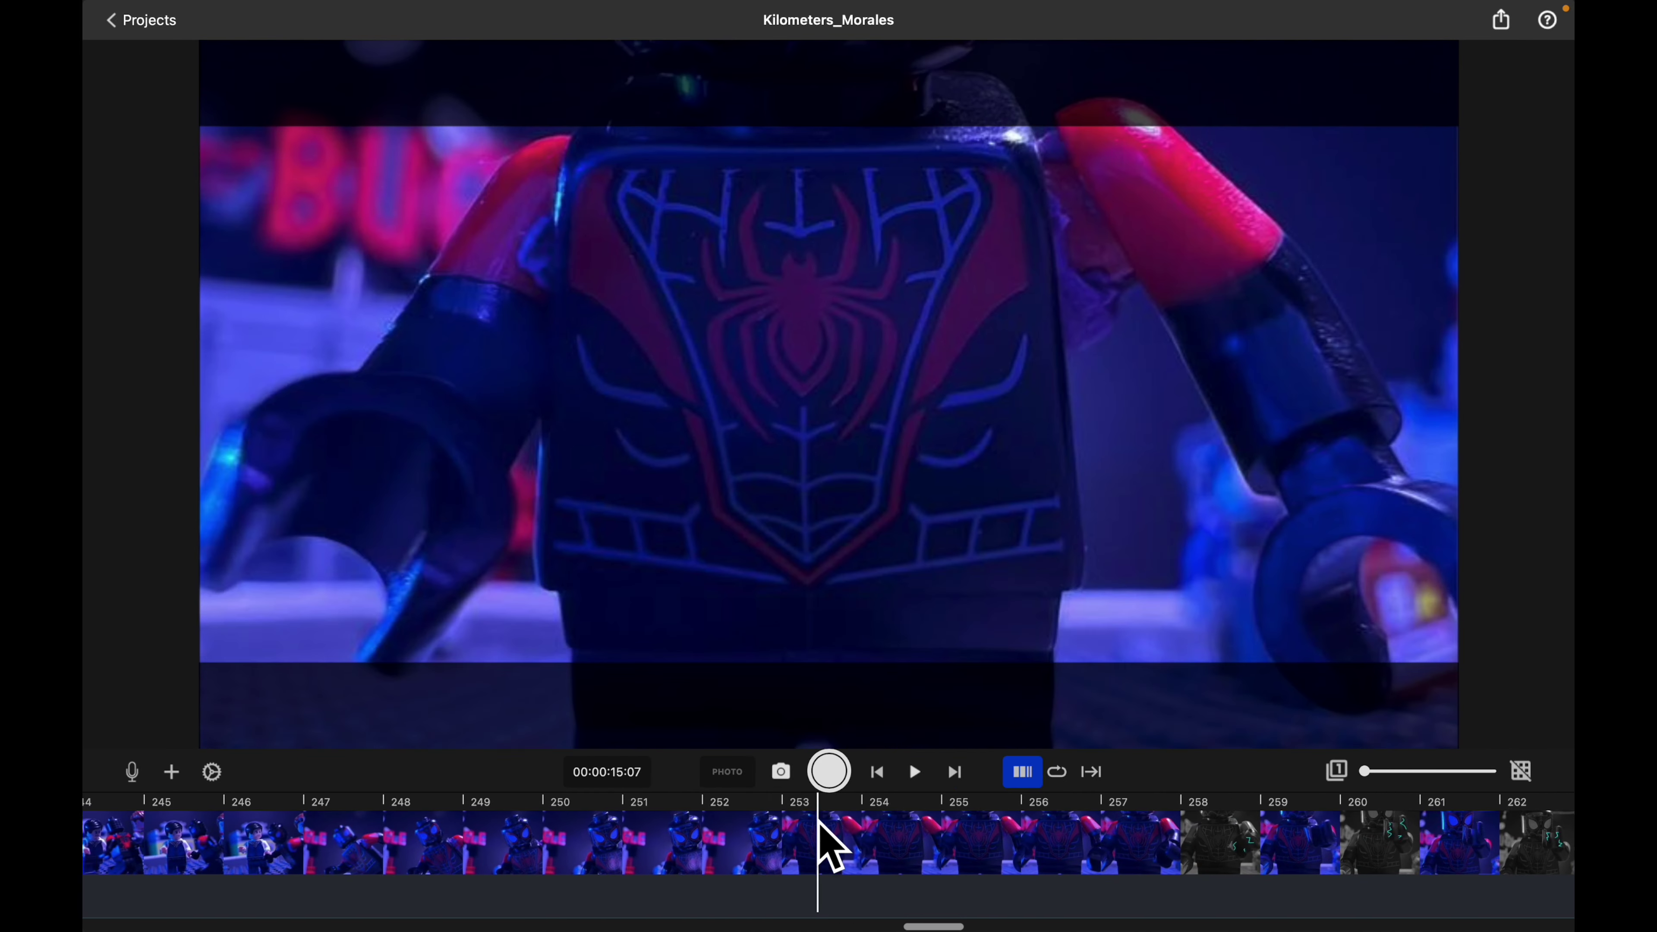
scroll(824, 825, "right", 20)
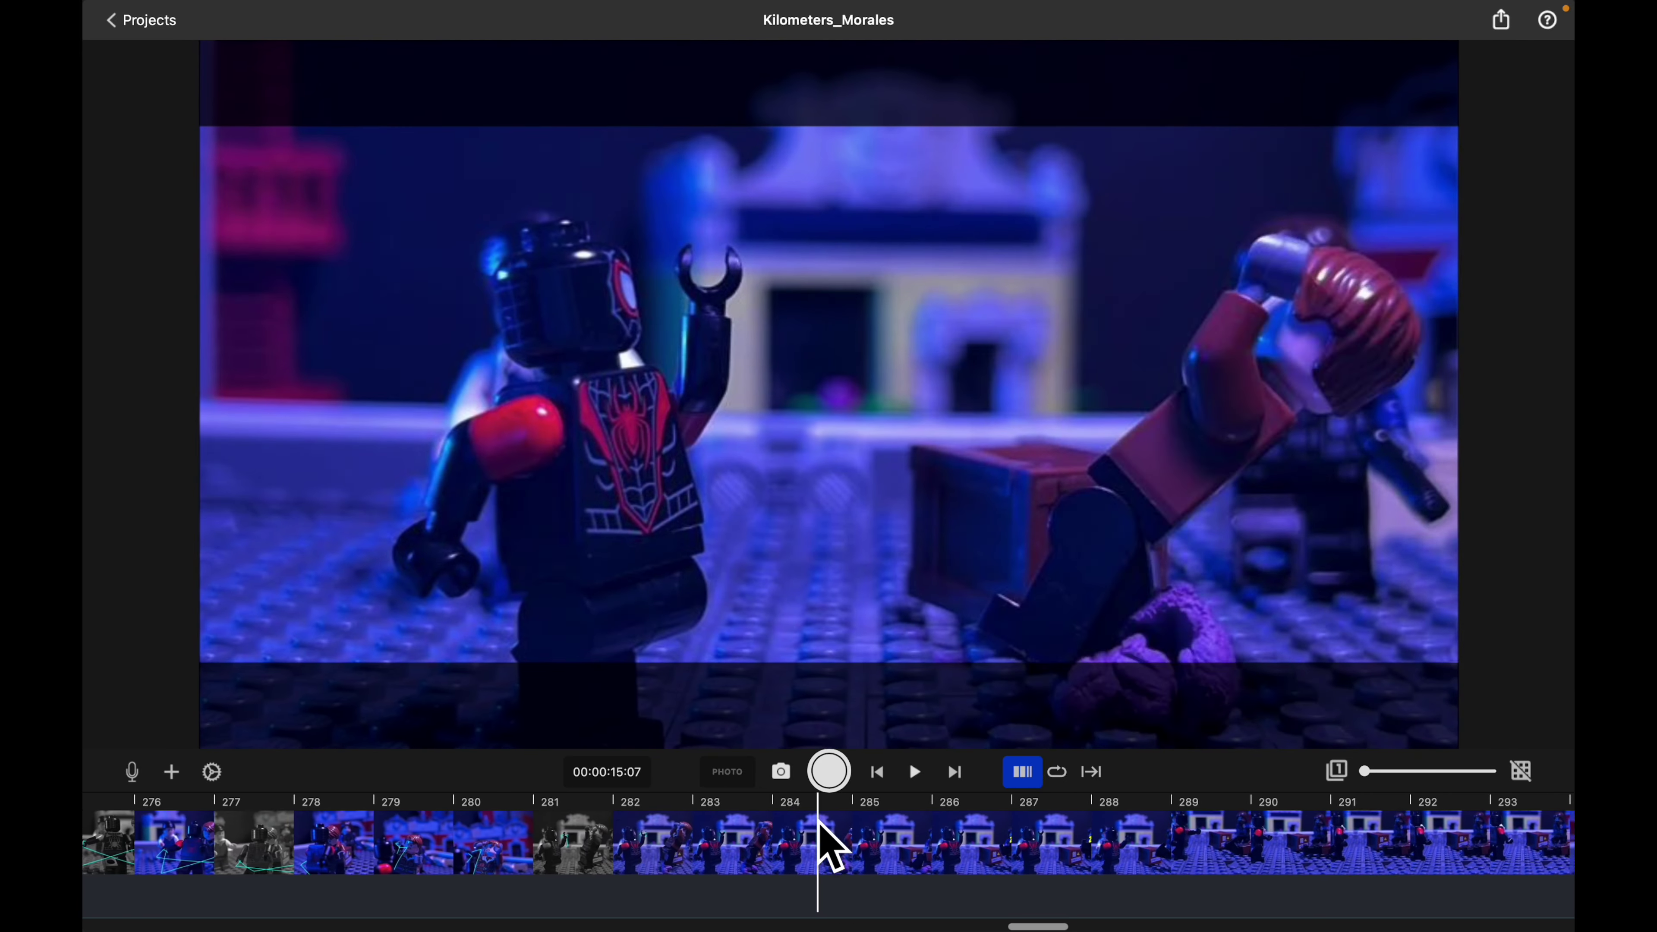
scroll(833, 849, "right", 3)
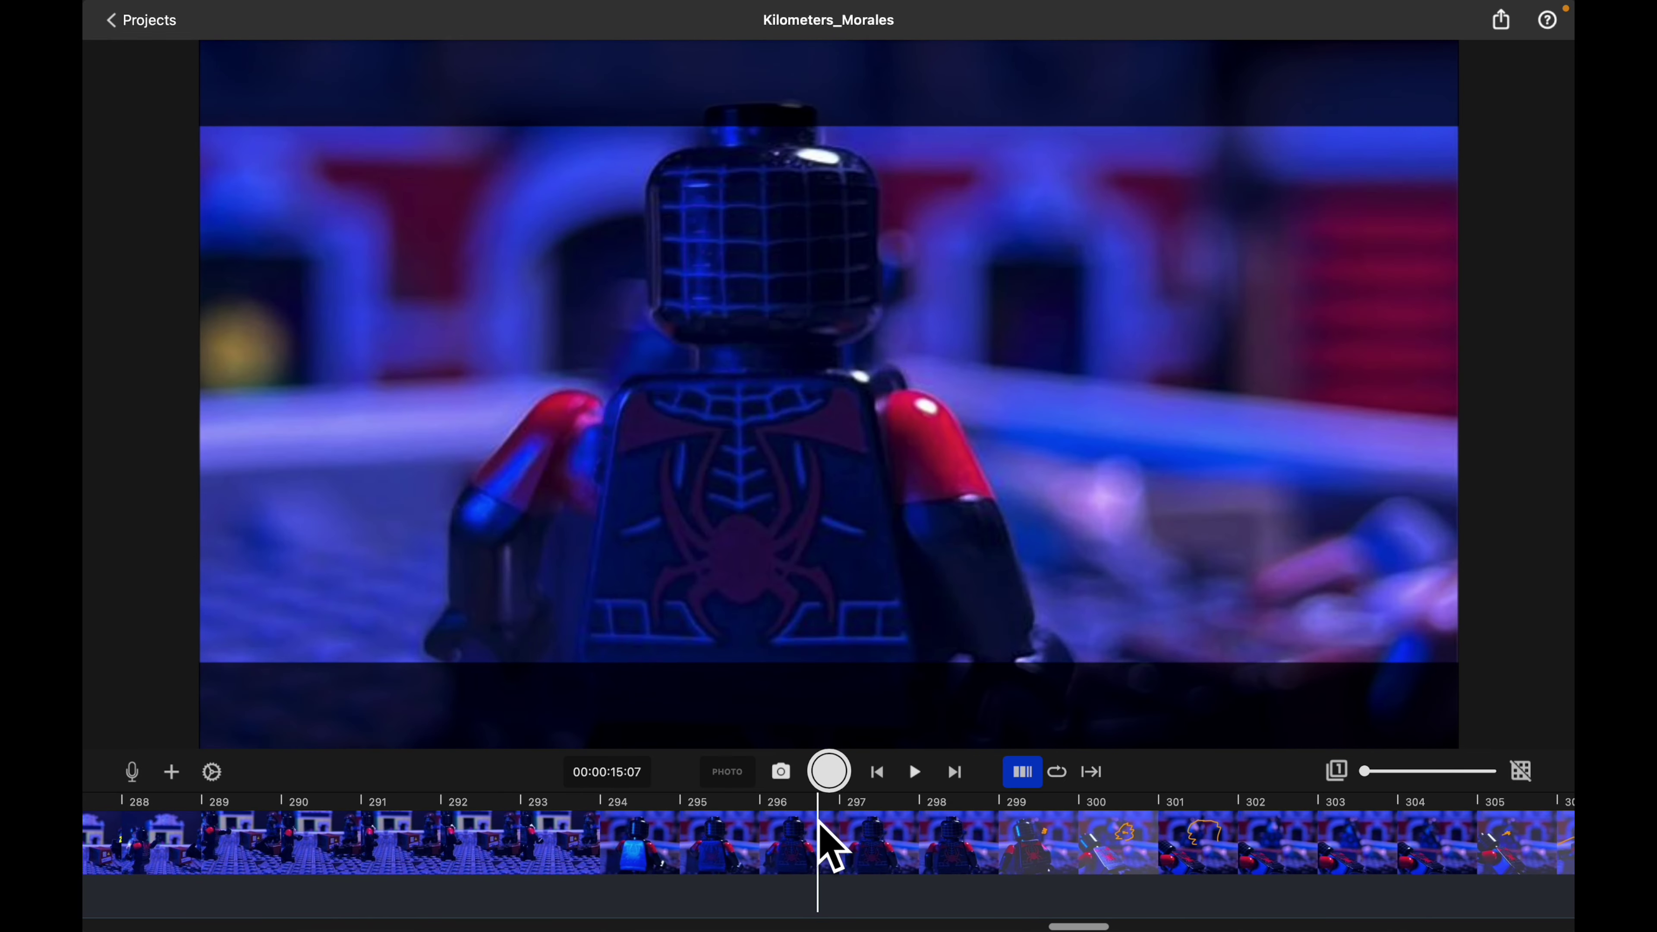
scroll(991, 859, "right", 5)
scroll(821, 870, "left", 2)
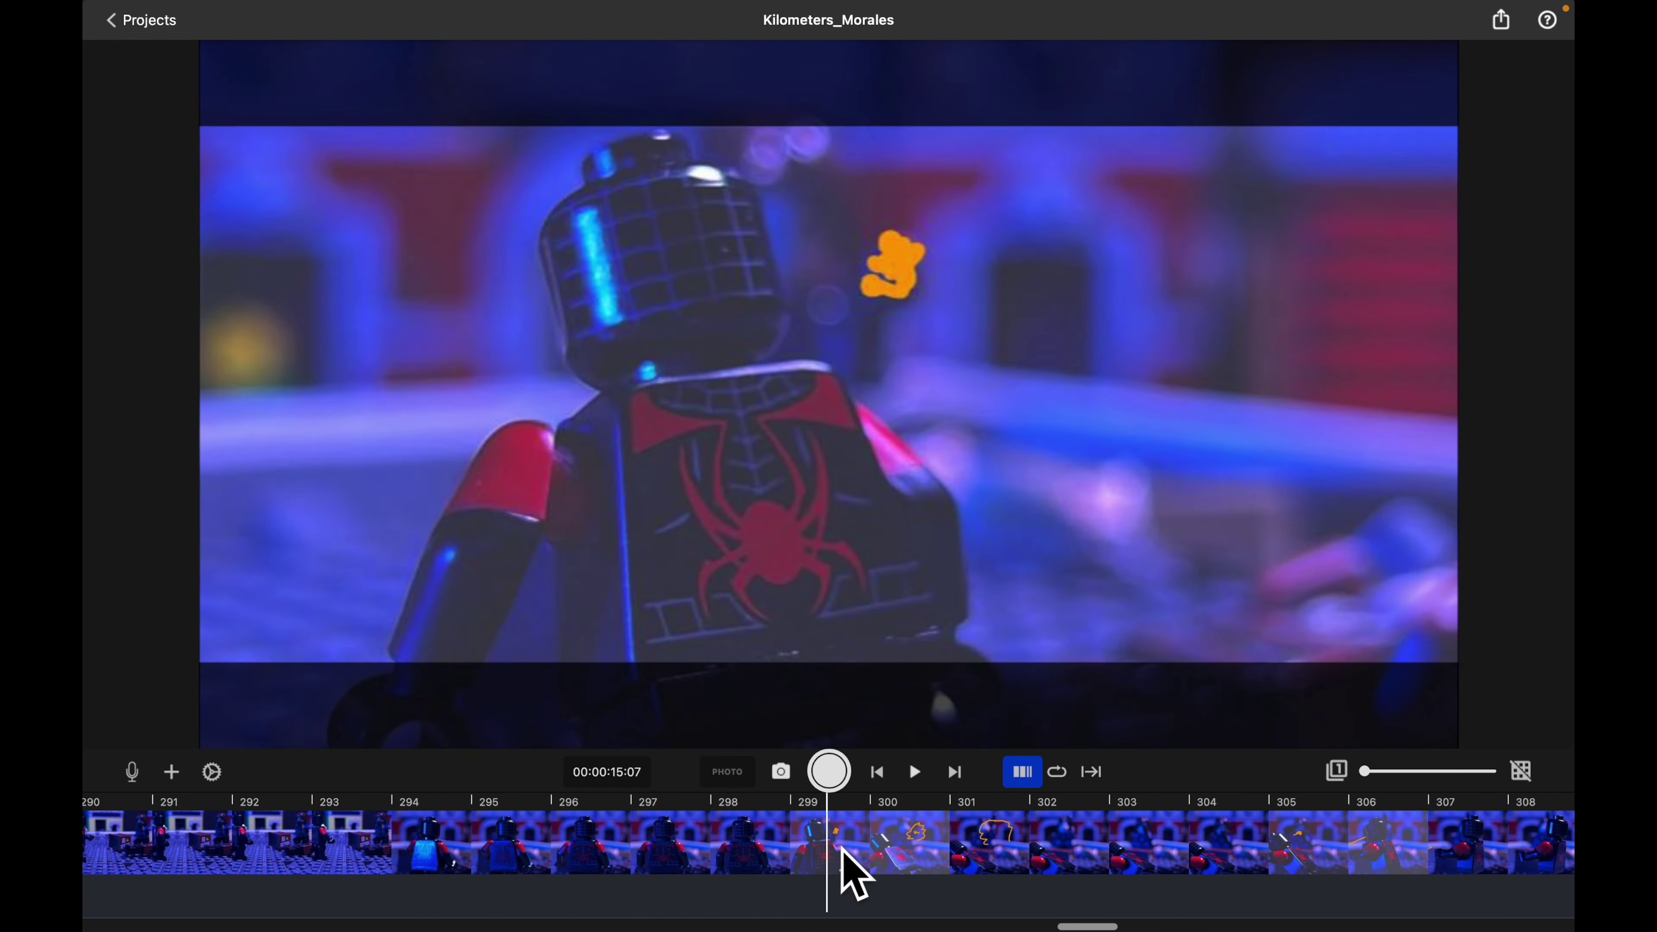
mouse_move(843, 850)
left_mouse_down()
mouse_move(1033, 848)
mouse_move(714, 847)
mouse_move(1096, 848)
mouse_move(758, 849)
mouse_move(1004, 842)
mouse_move(877, 833)
mouse_move(999, 837)
mouse_move(895, 842)
mouse_move(1123, 813)
mouse_move(1077, 873)
mouse_move(880, 899)
mouse_move(828, 881)
left_mouse_up()
right_click(832, 878)
left_click(873, 832)
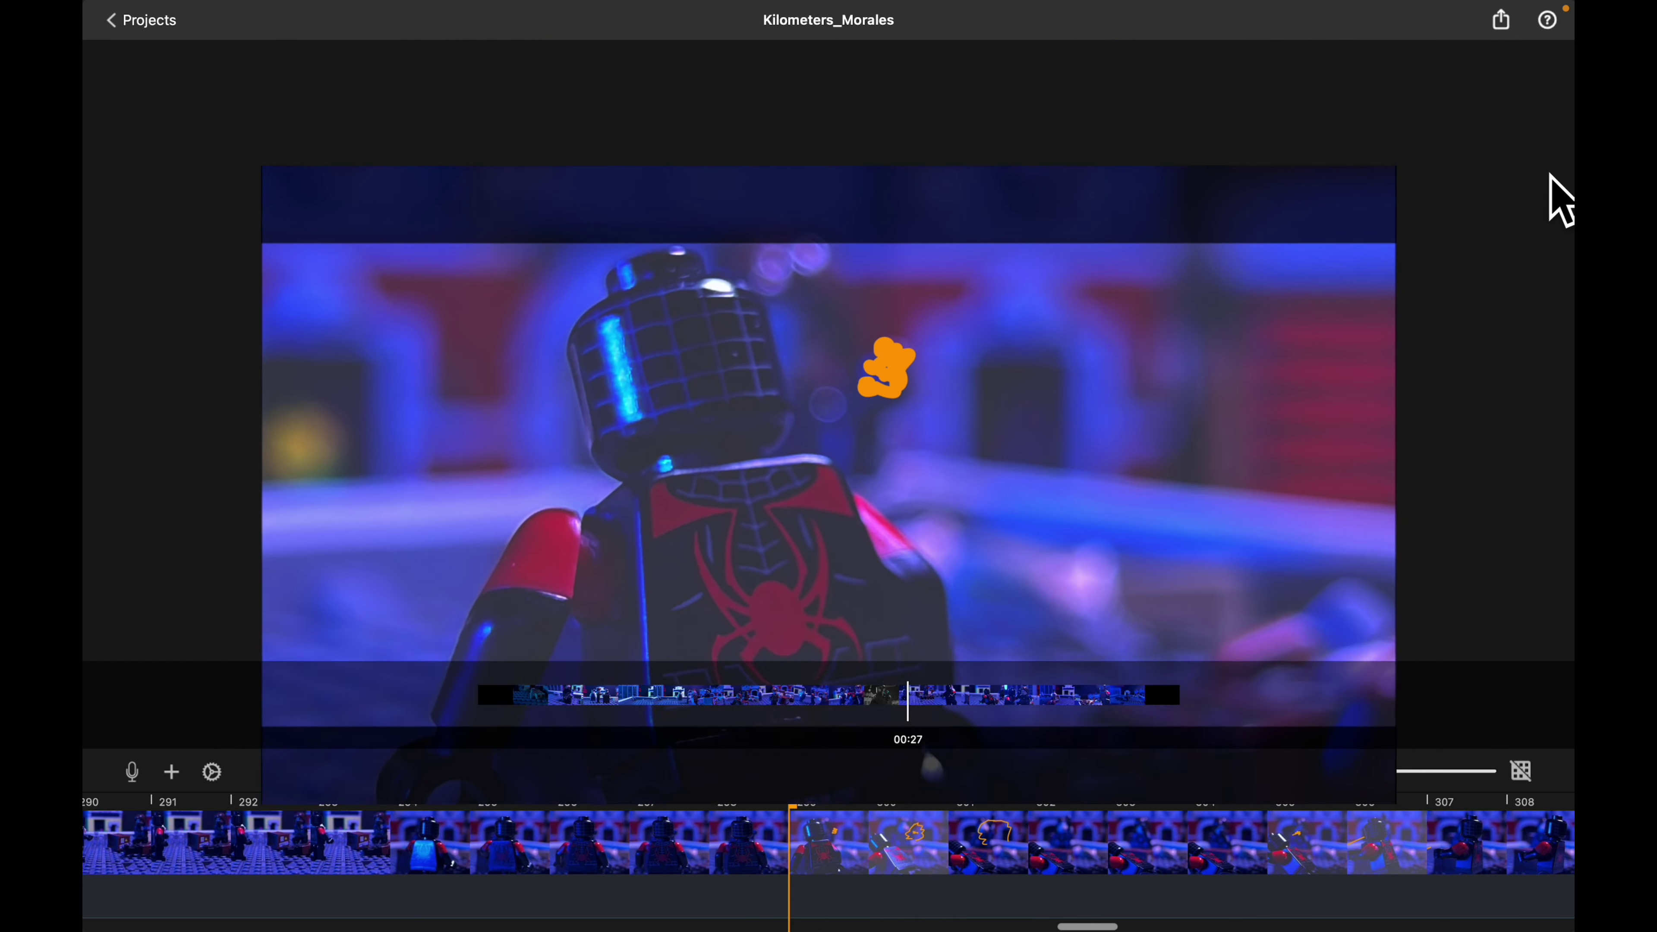
left_click(1530, 20)
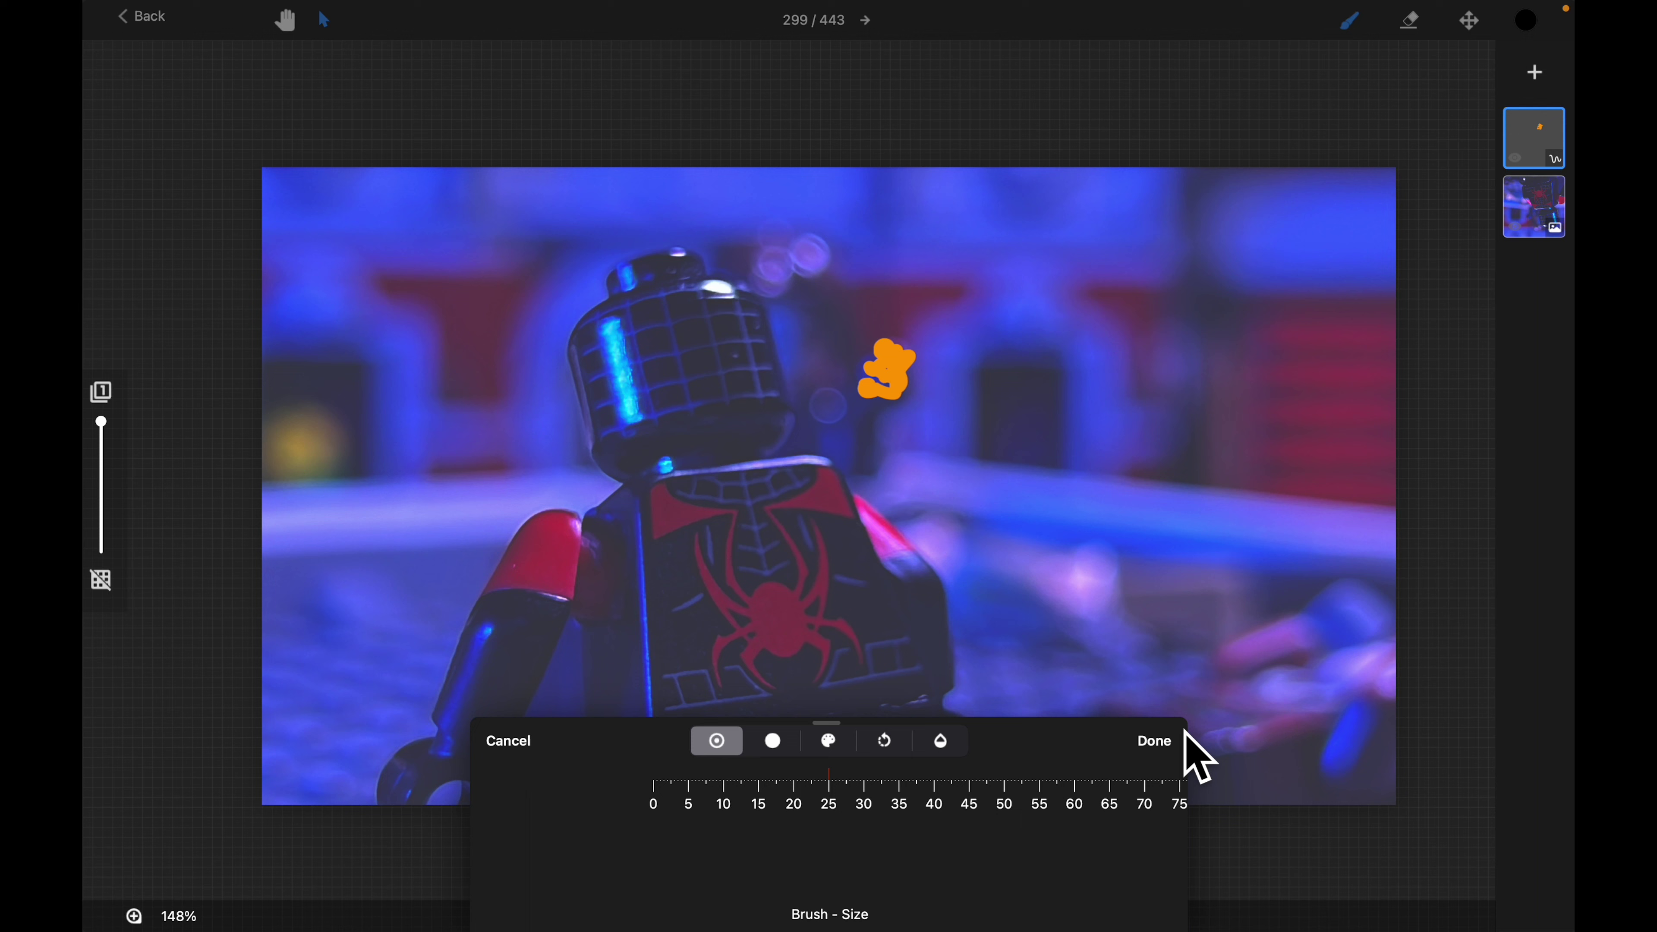
left_click(1155, 741)
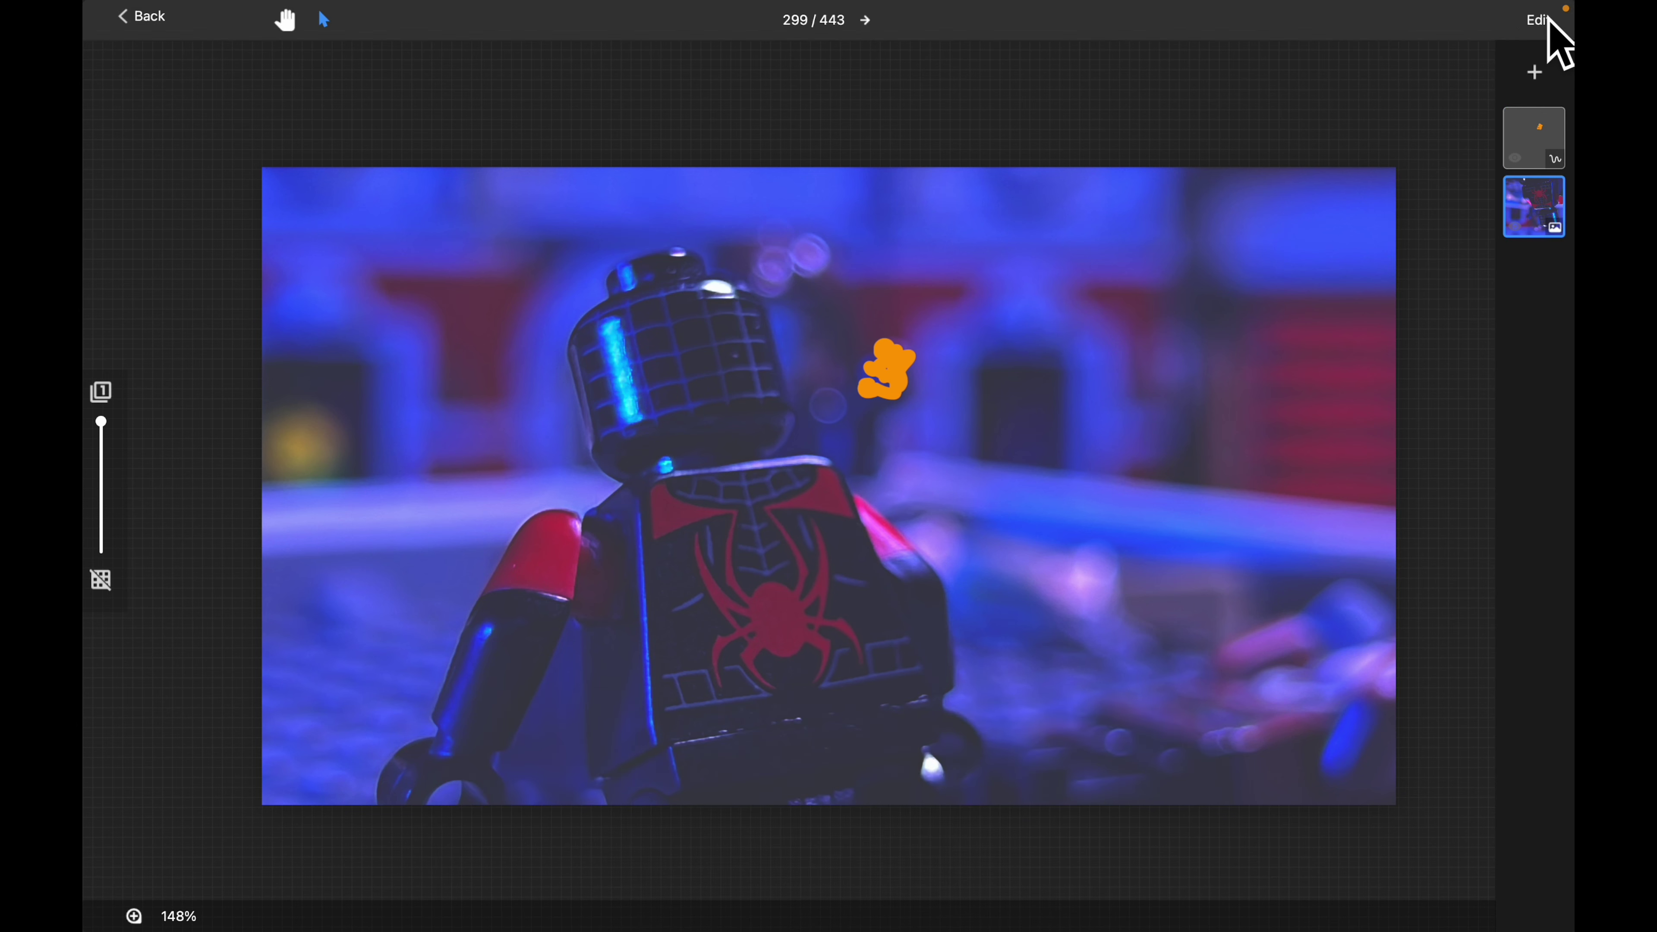
left_click(1547, 21)
left_click(888, 744)
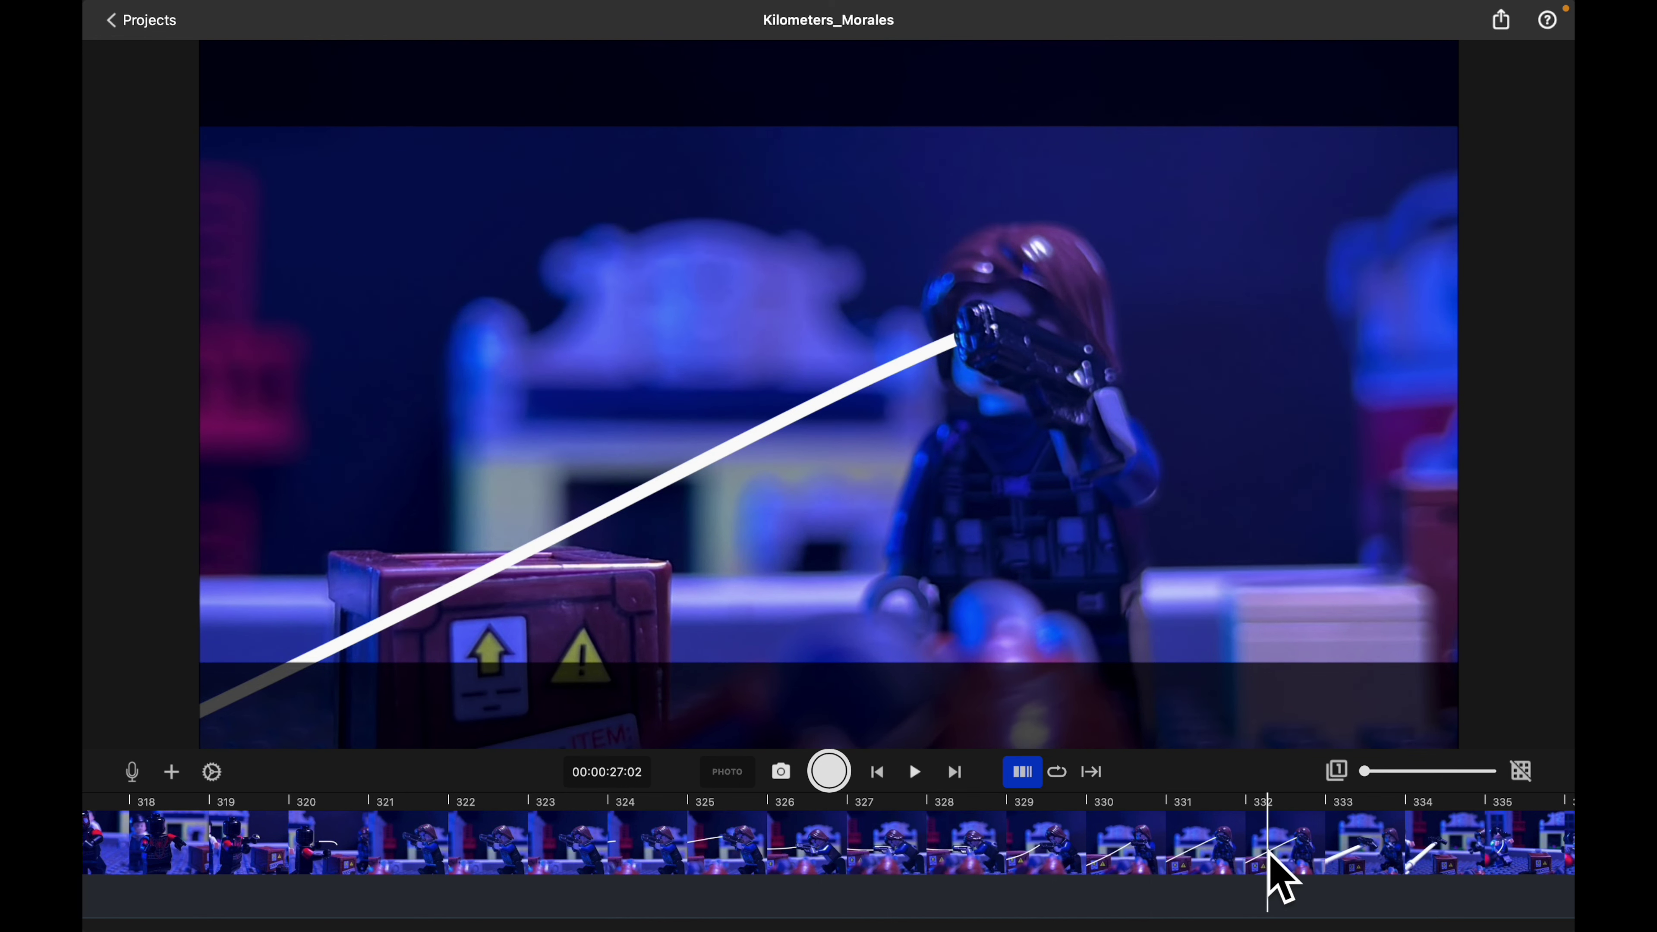
left_click(1269, 852)
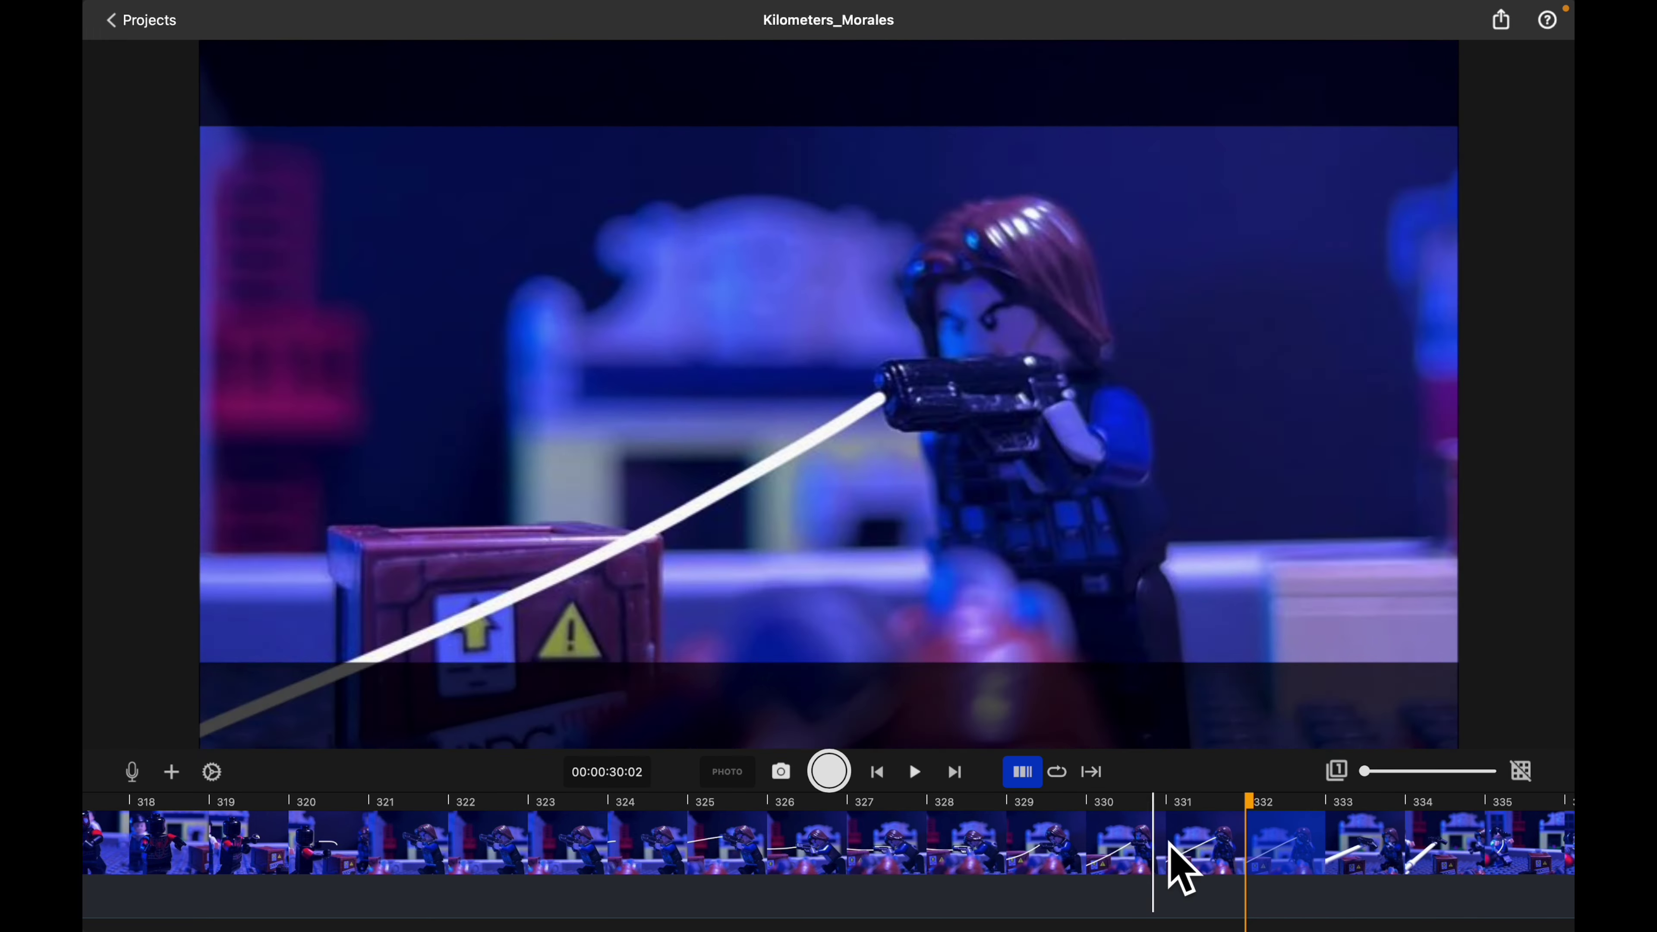
scroll(1358, 848, "right", 3)
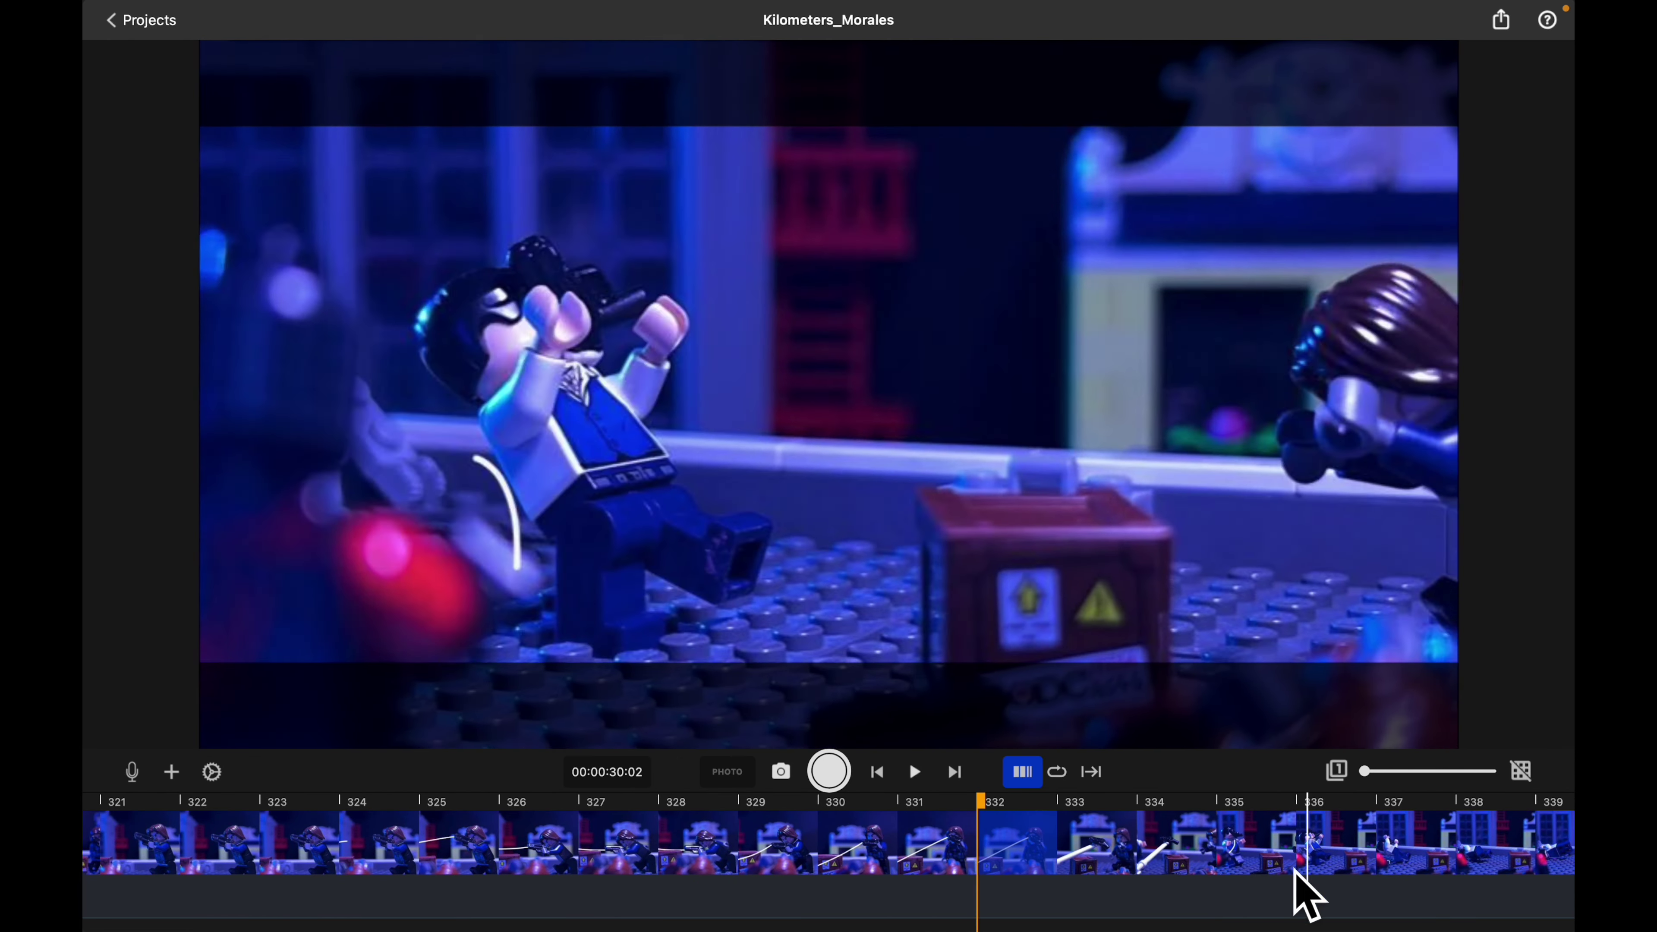
scroll(1025, 899, "left", 1)
scroll(1031, 911, "left", 3)
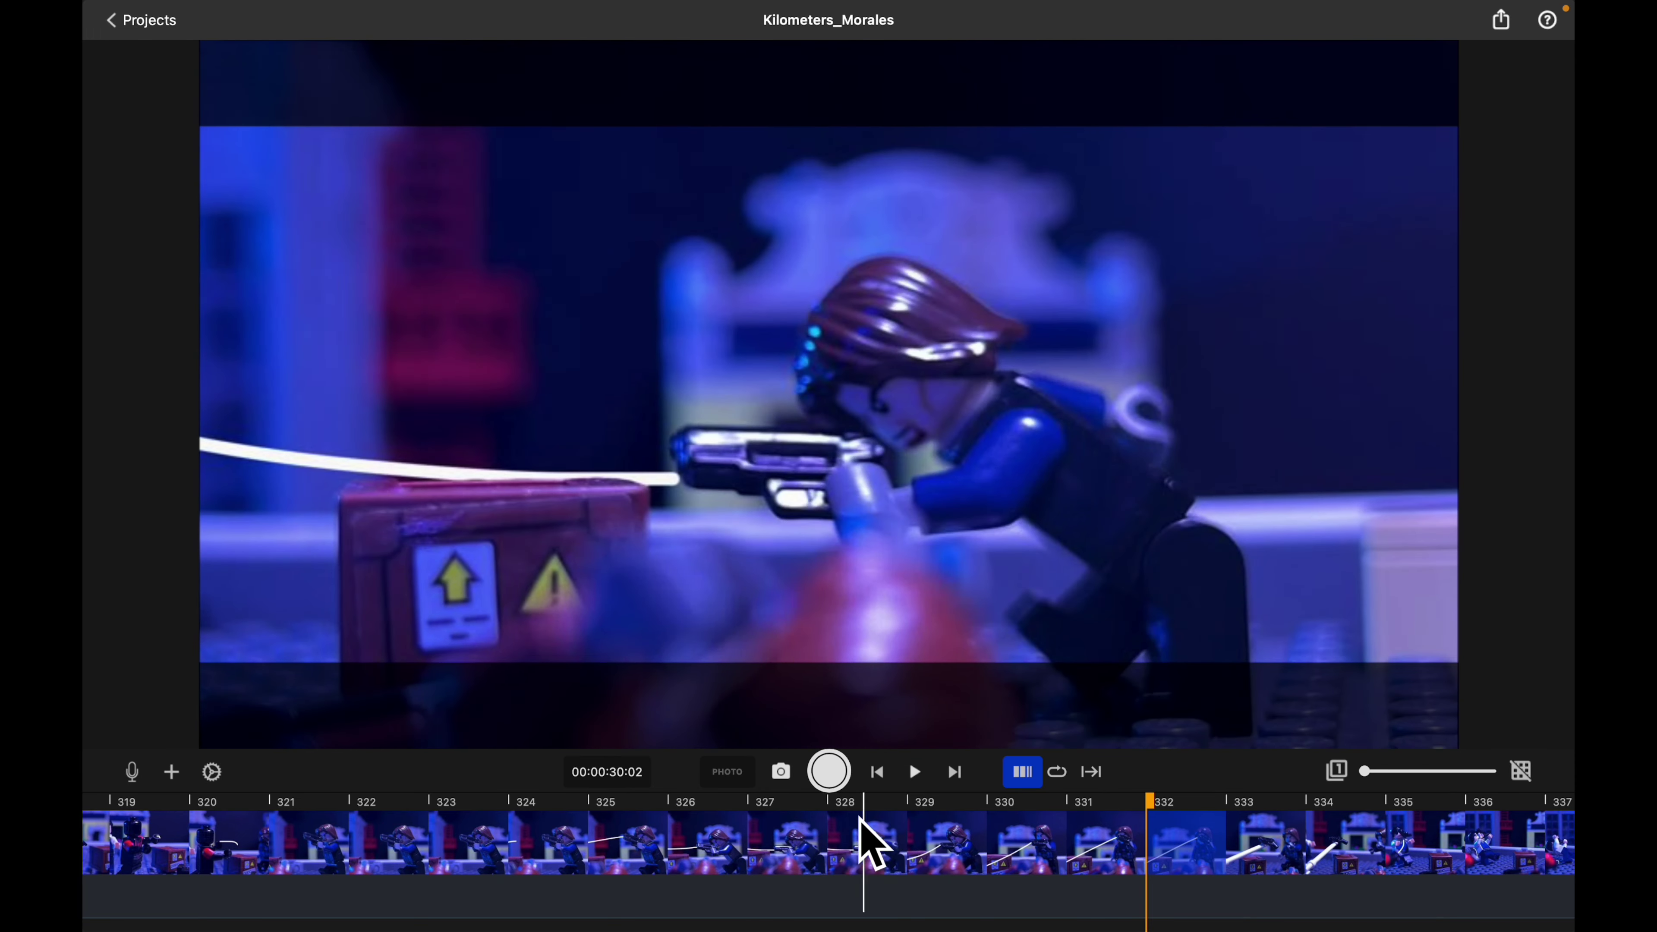
left_click(817, 843)
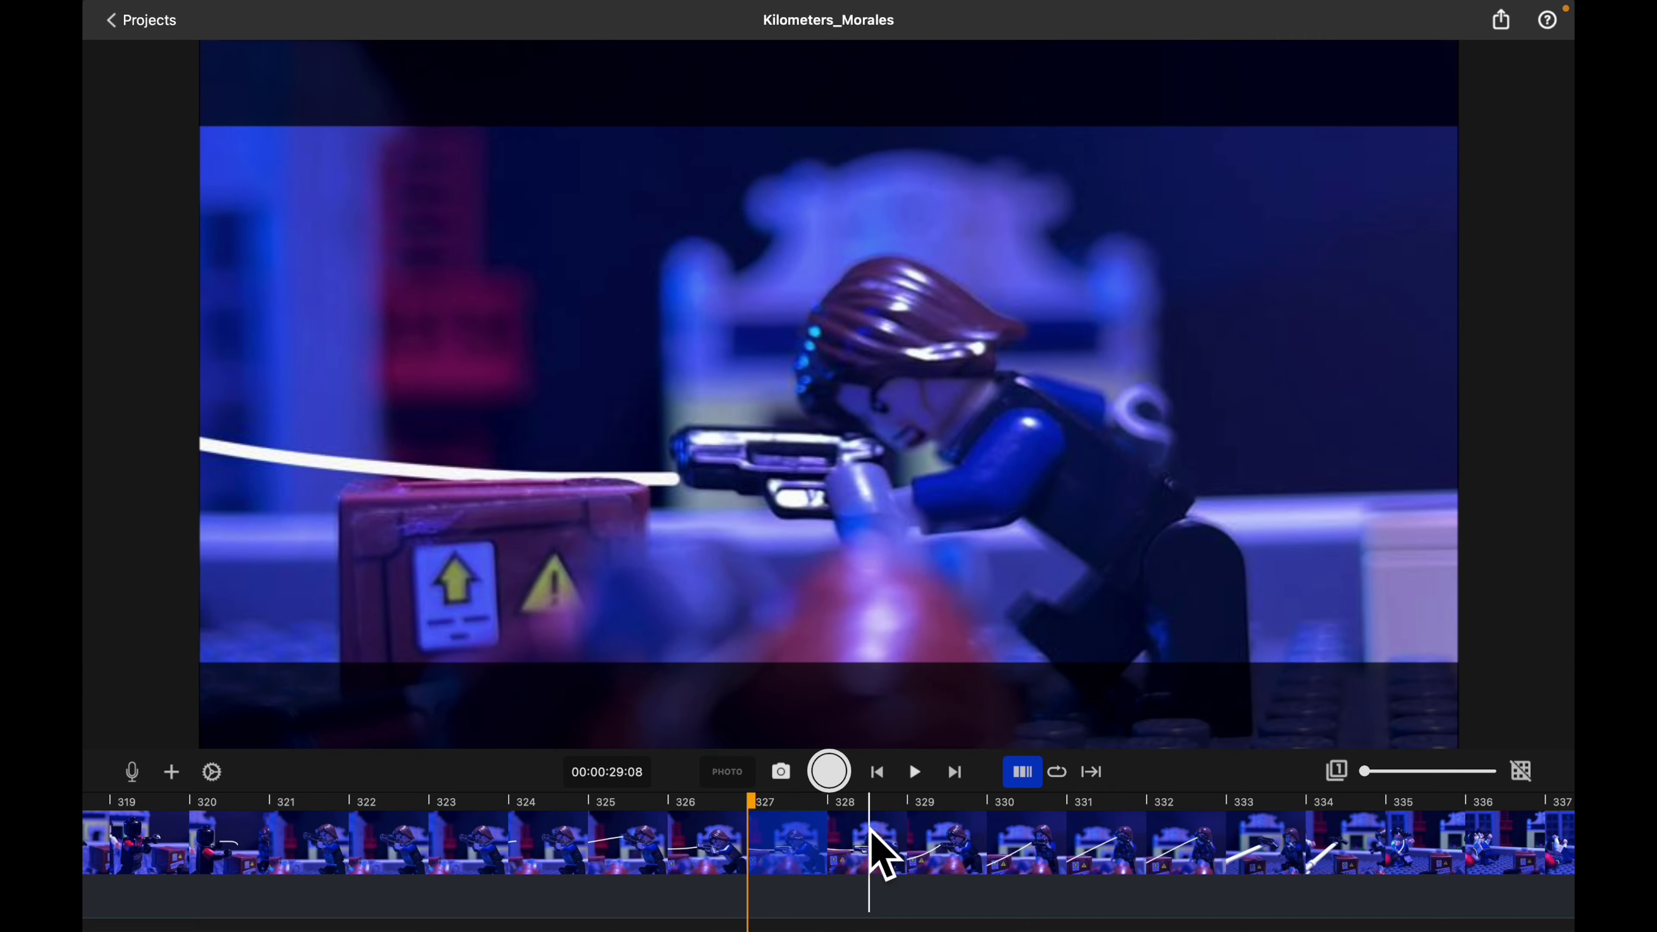
scroll(882, 857, "right", 8)
scroll(882, 857, "right", 20)
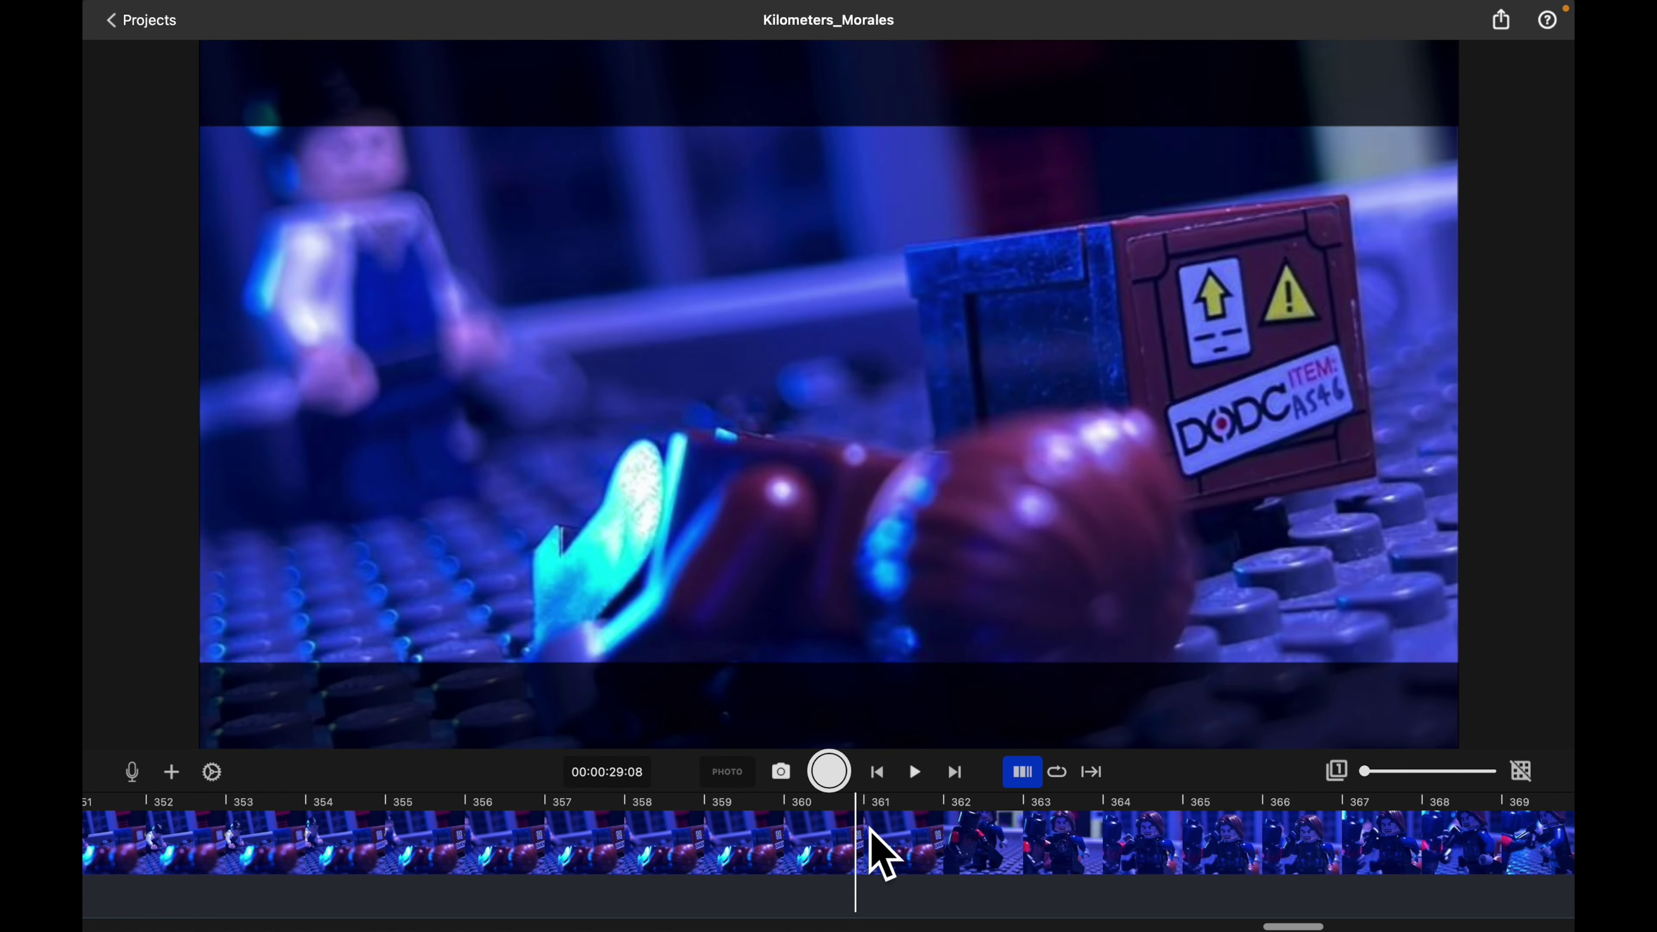
scroll(871, 842, "right", 7)
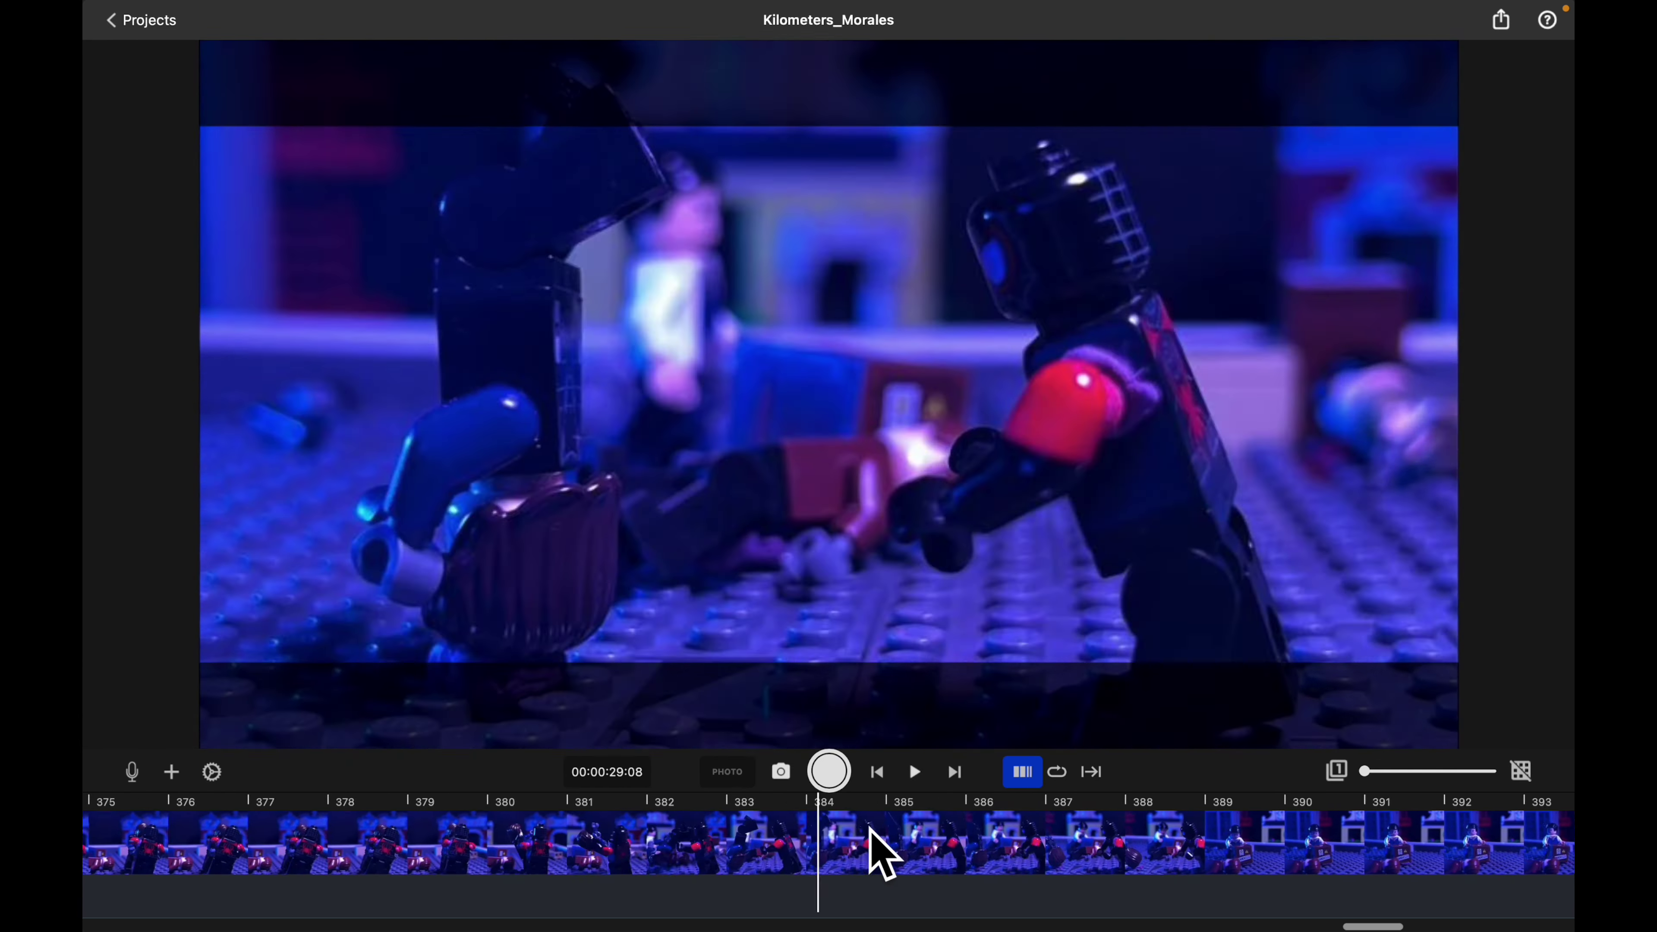
scroll(872, 831, "left", 20)
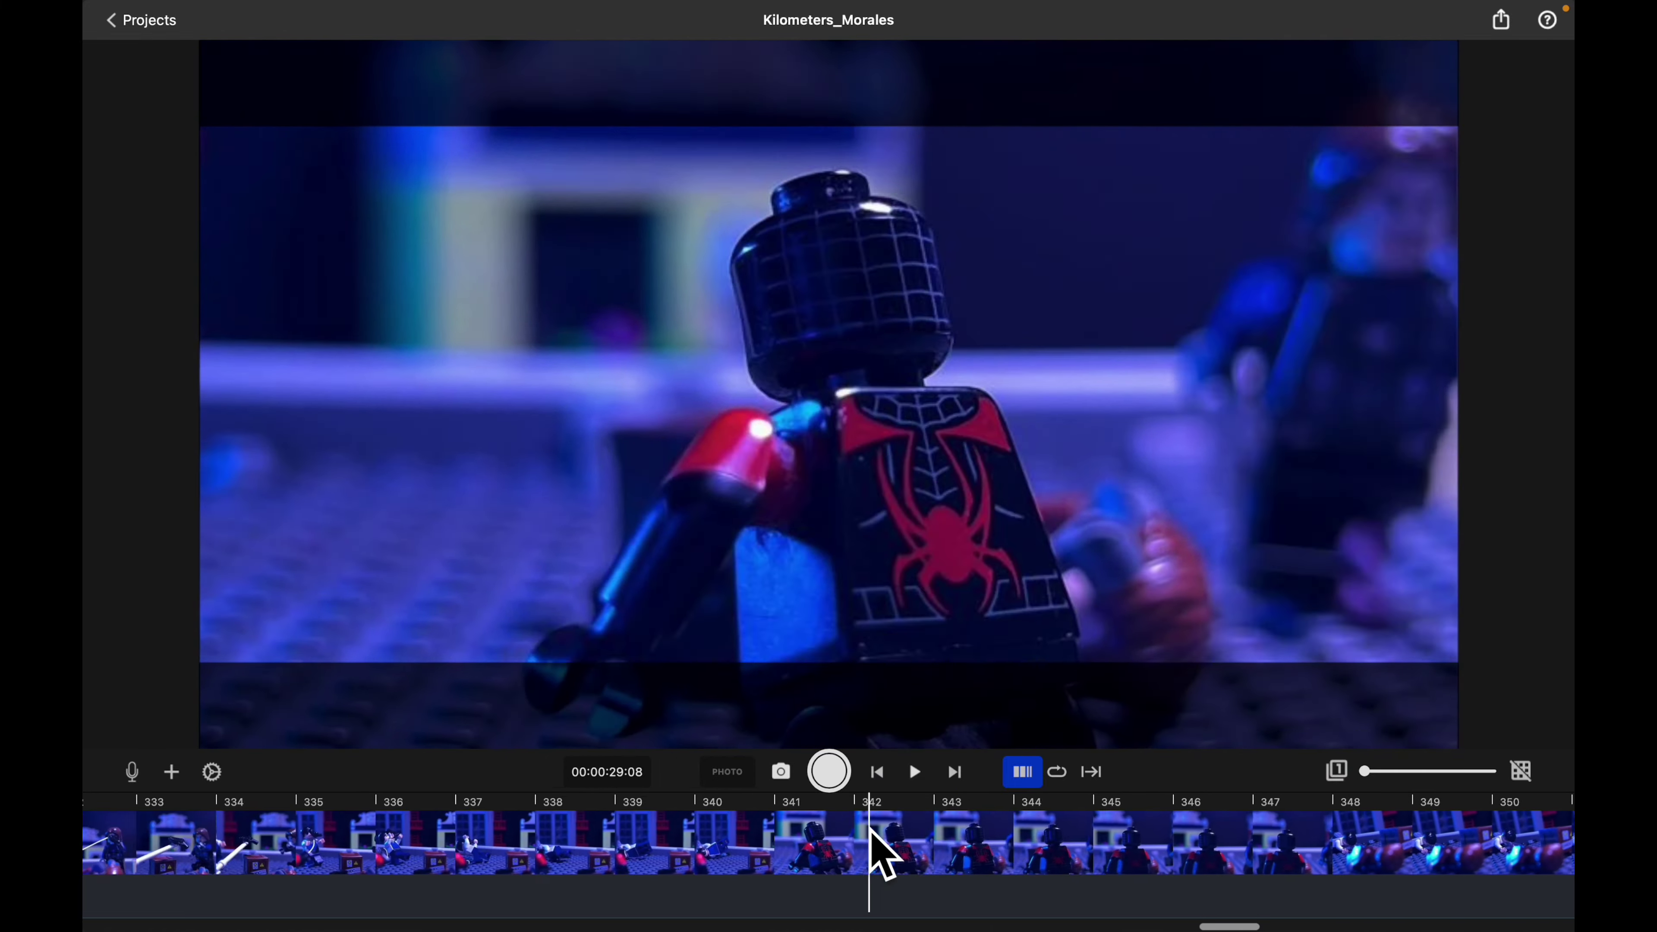
scroll(882, 856, "left", 20)
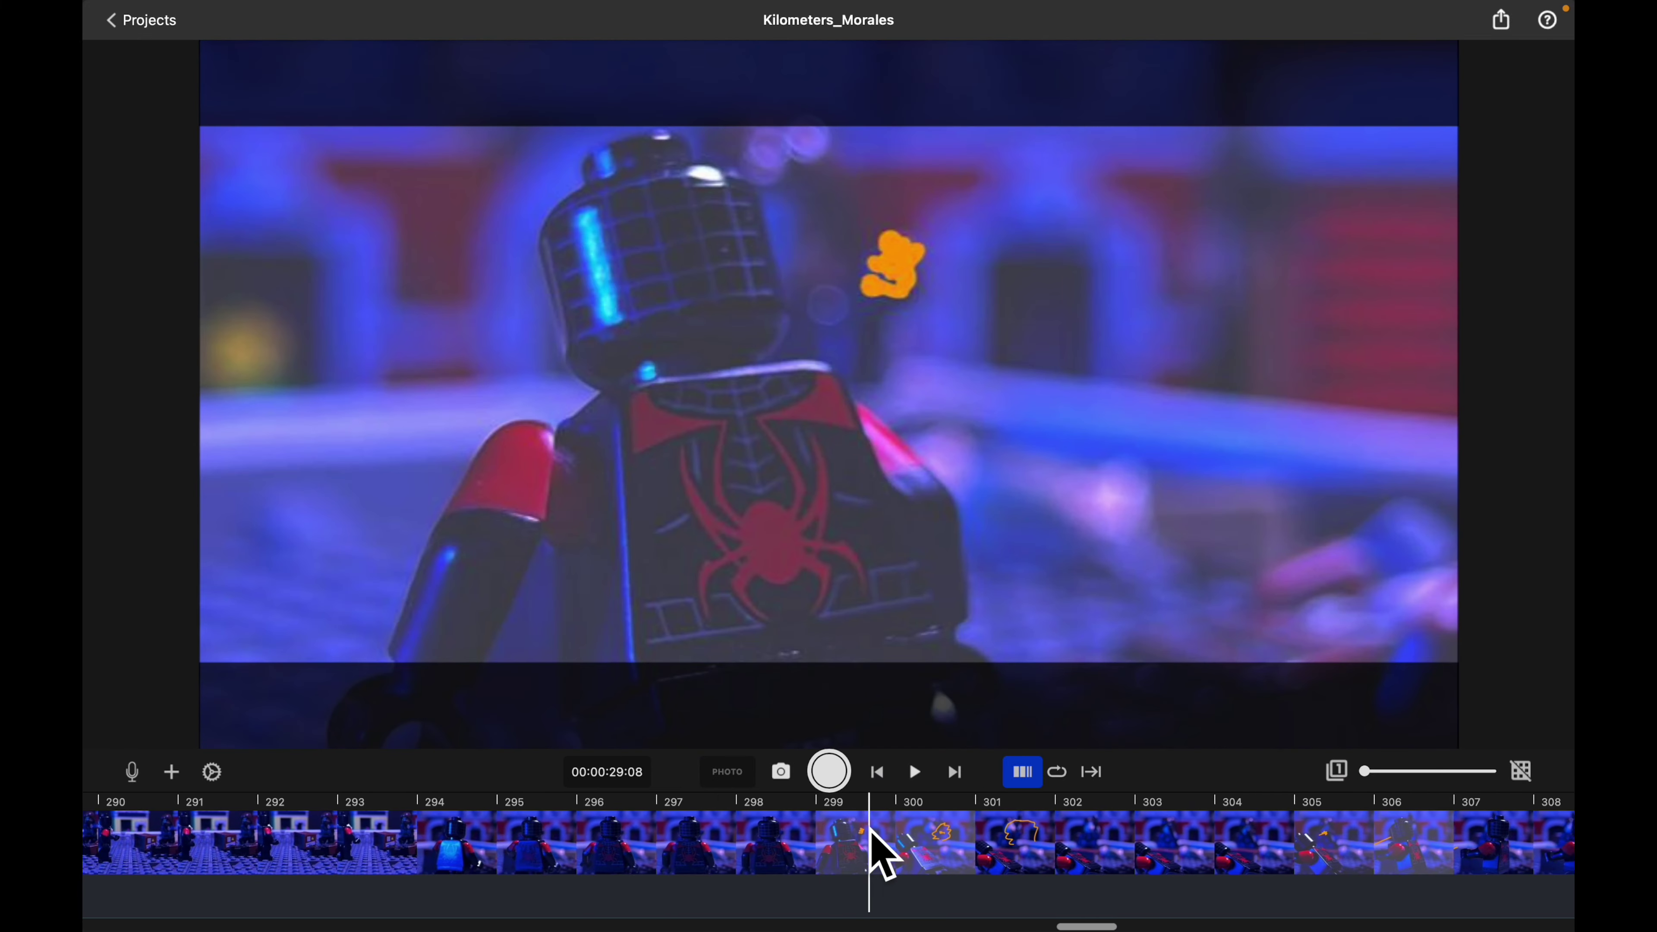
Step: Jump to frame 265 of the web sequence, then scrub back through frames 281–277
scroll(881, 852, "left", 6)
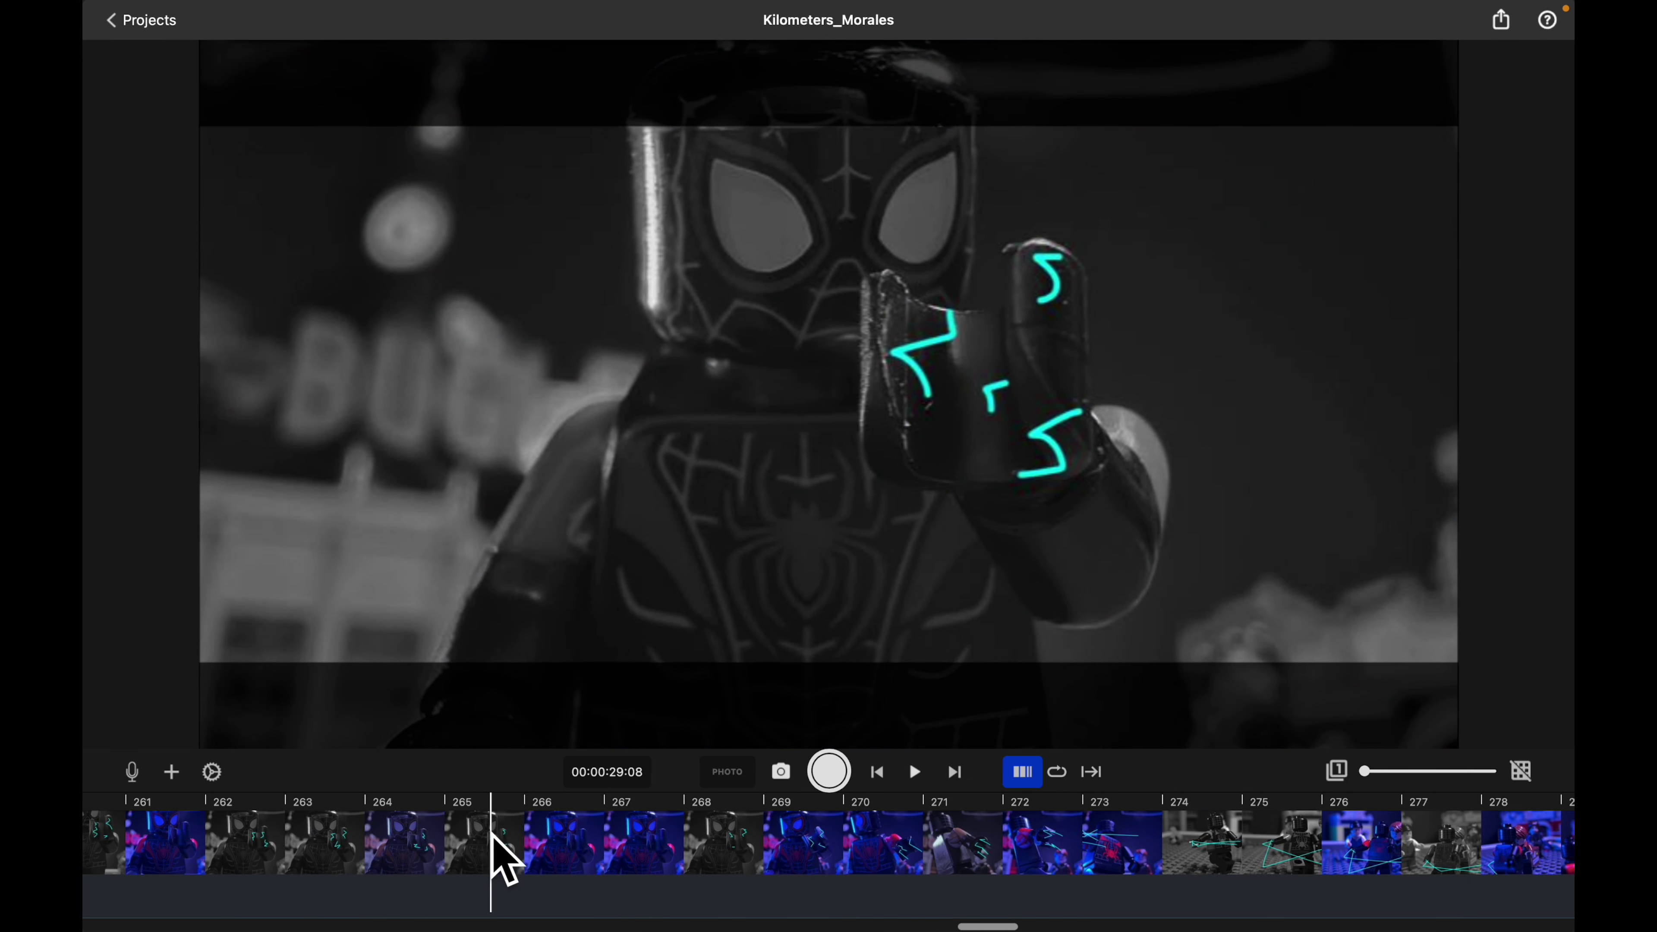
left_click(495, 849)
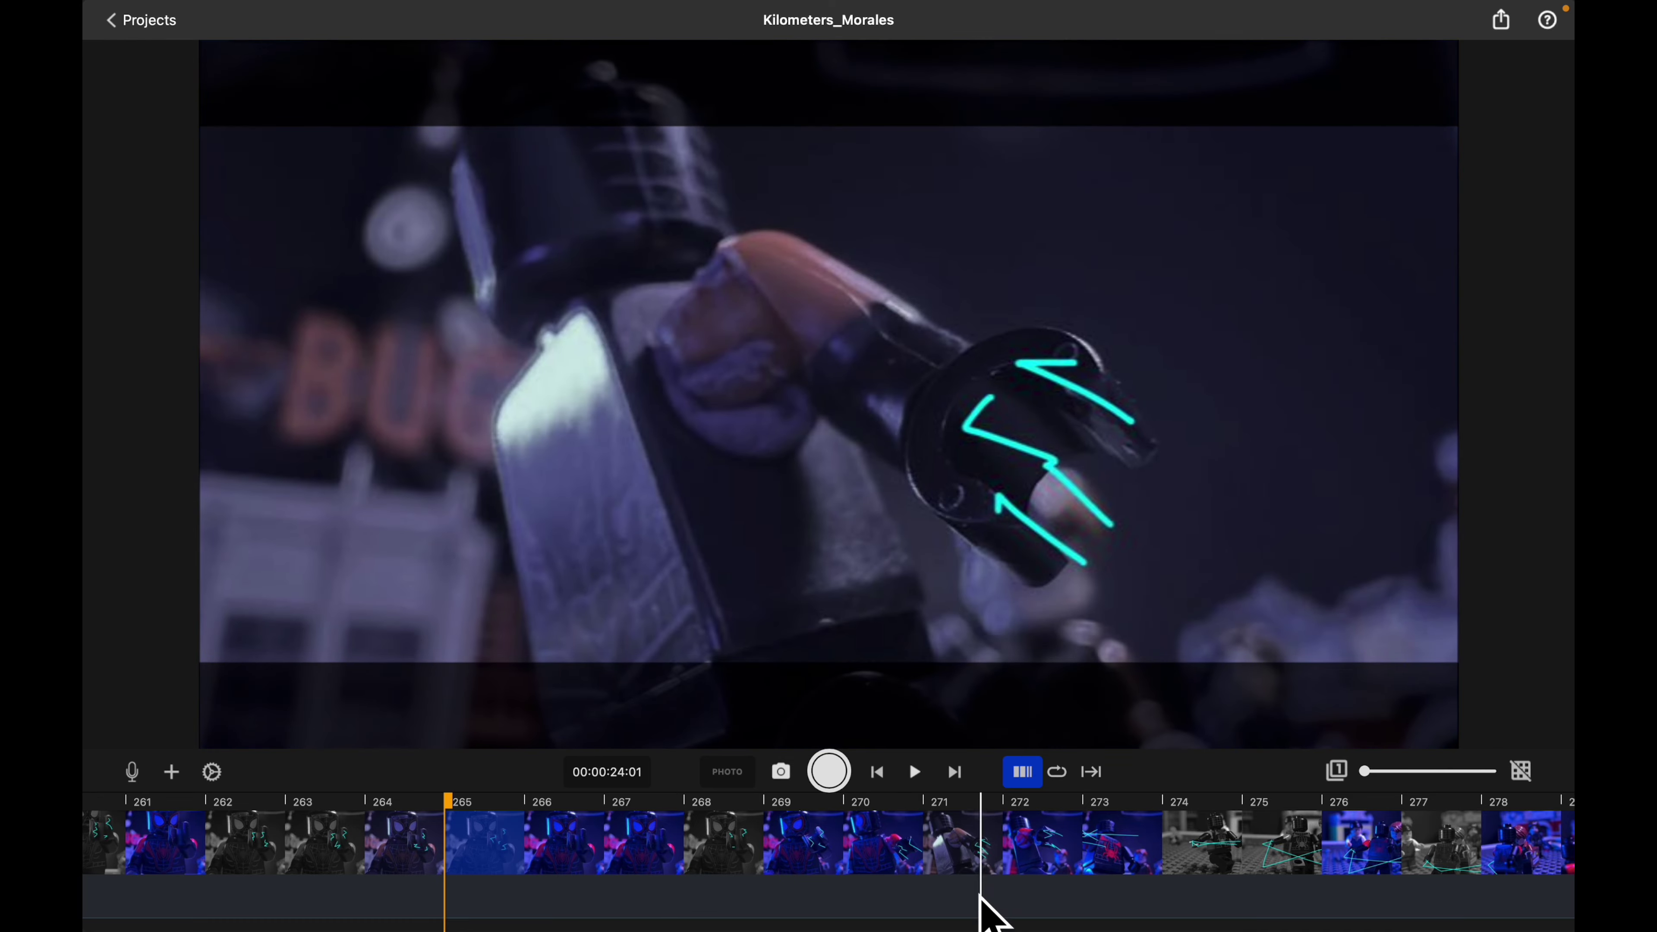
scroll(1257, 889, "right", 3)
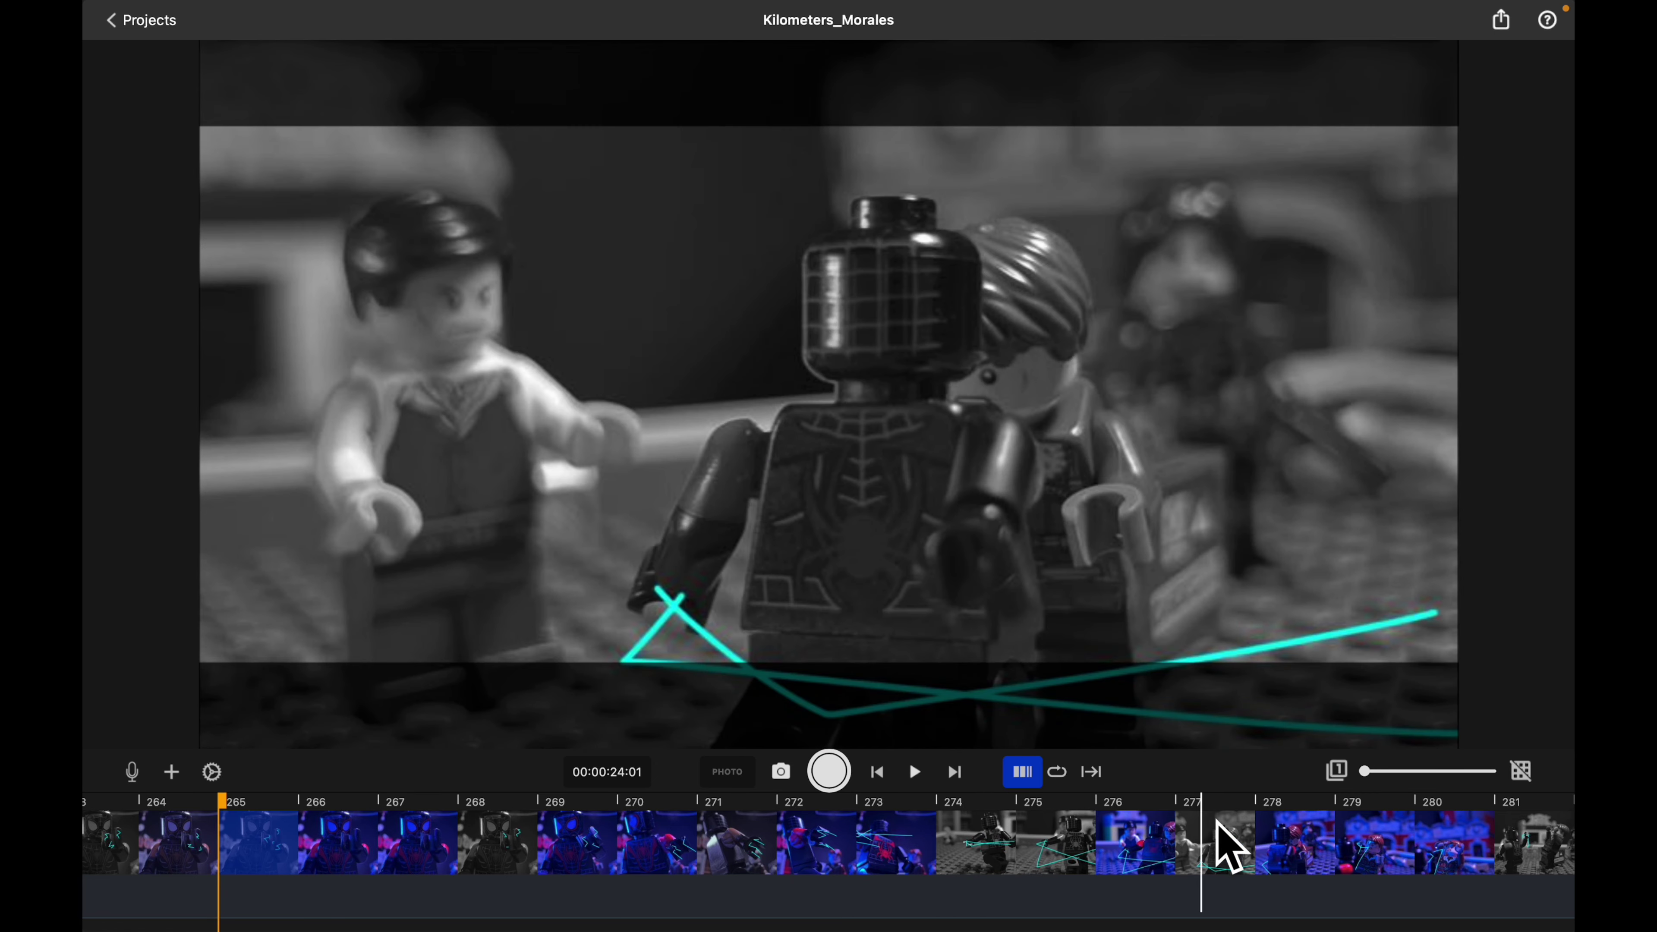
scroll(1246, 846, "right", 2)
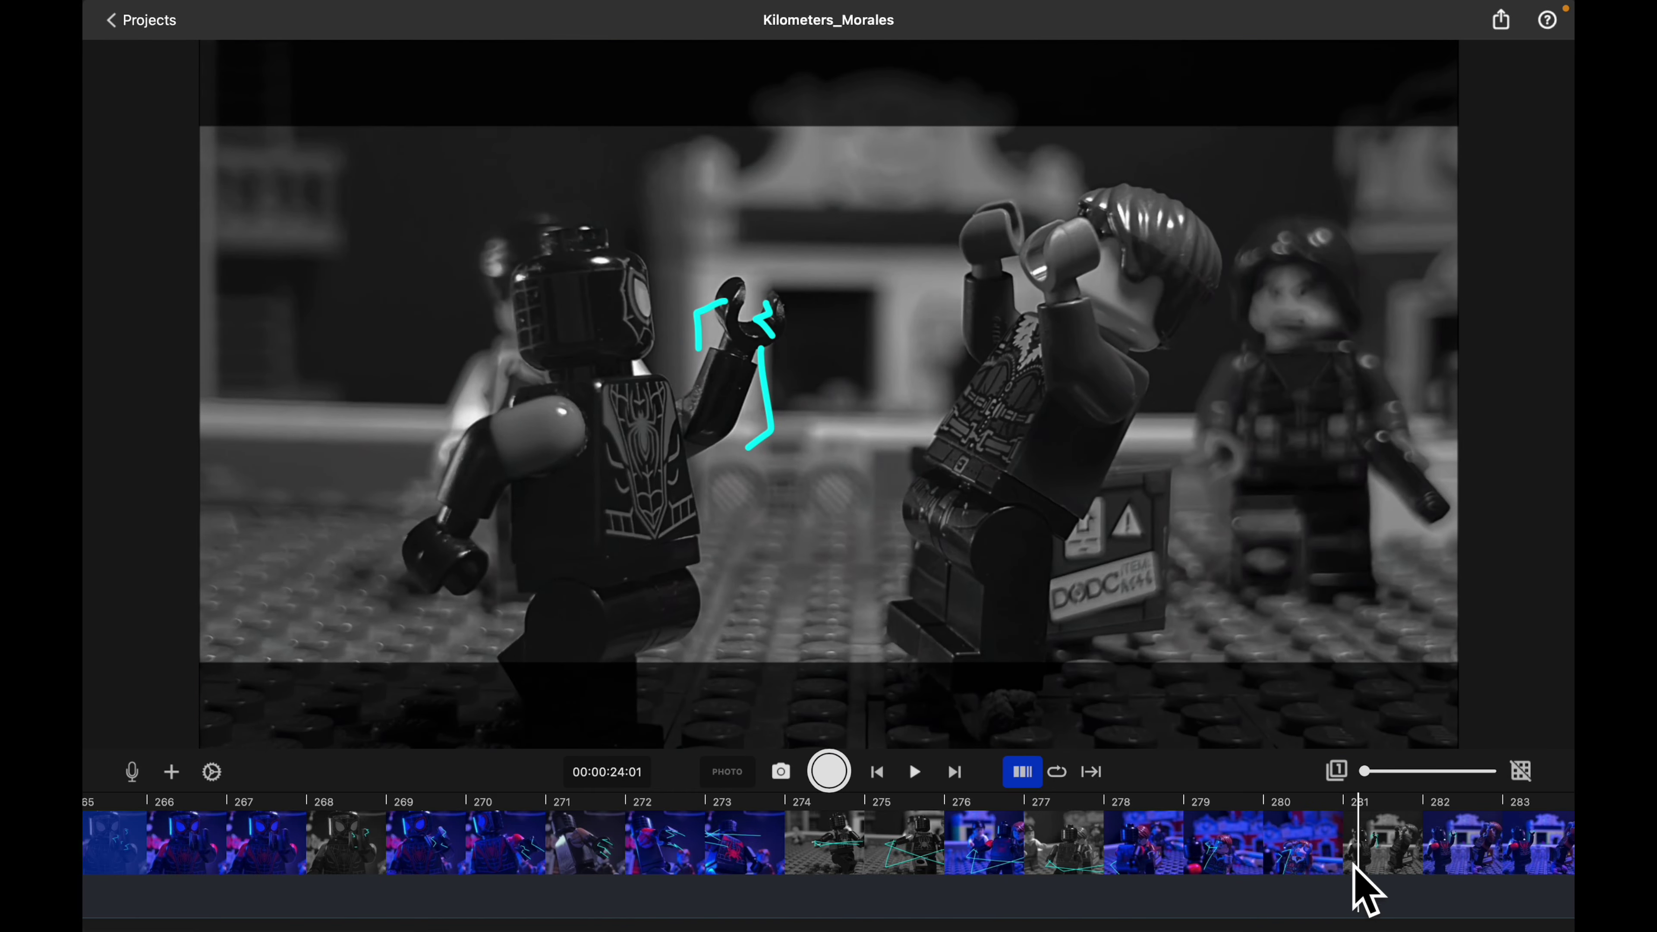
mouse_move(1355, 867)
left_mouse_down()
mouse_move(659, 827)
mouse_move(606, 842)
left_mouse_up()
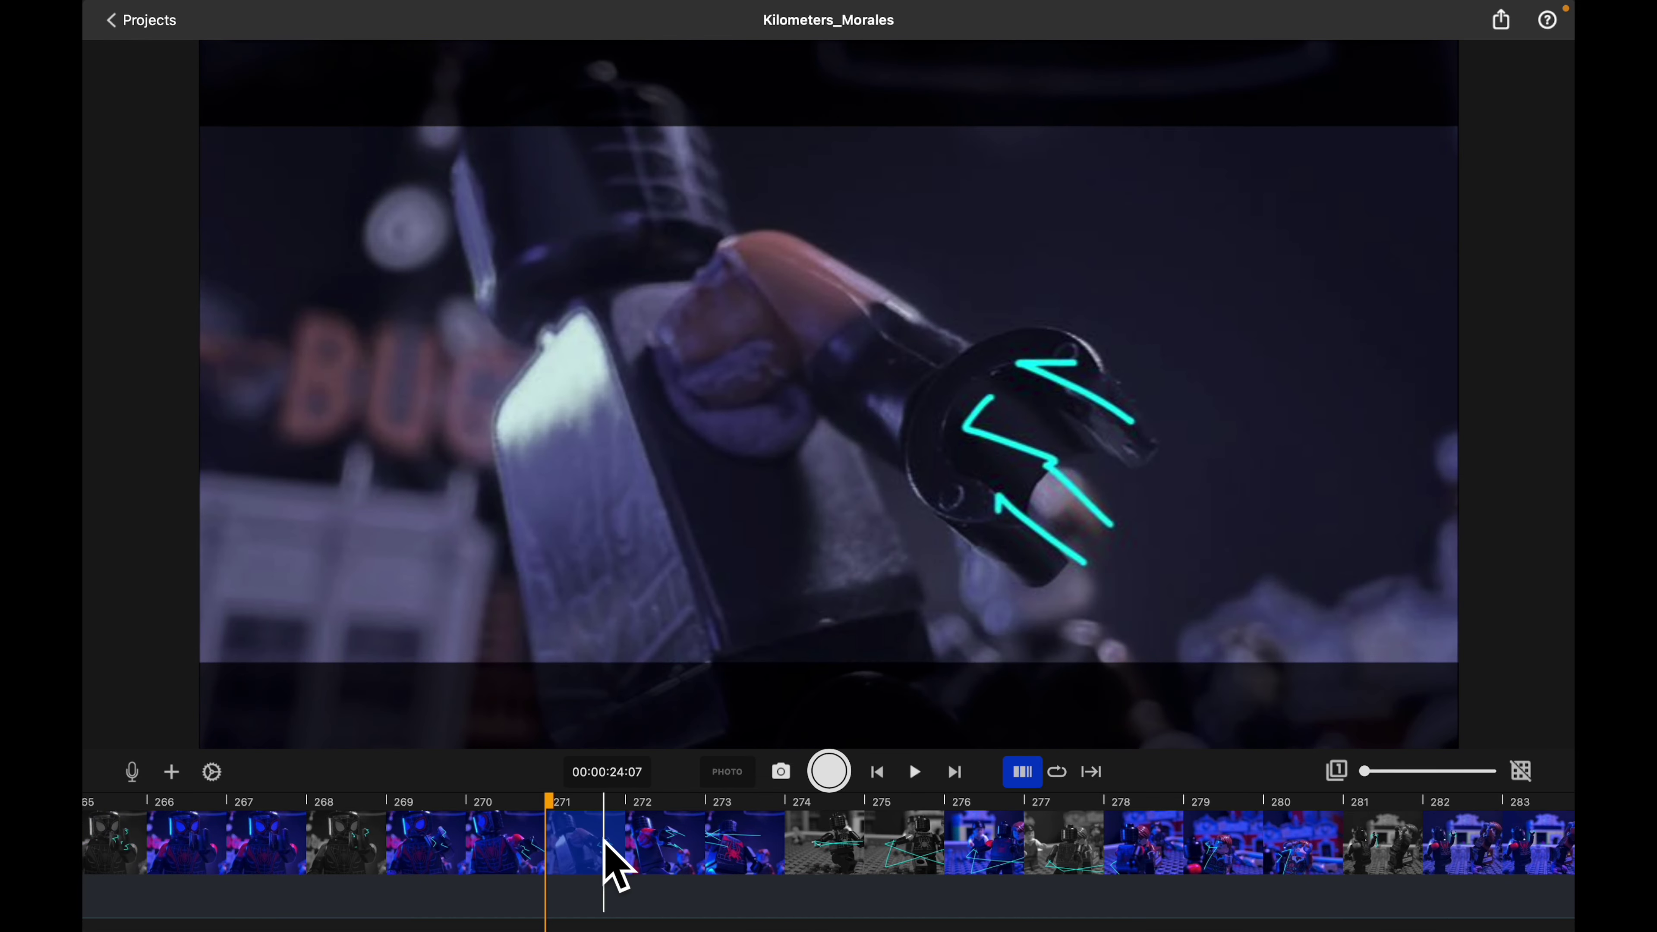
Step: Close Kilometers_Morales and open the SYMBIOSIS project
left_click(164, 9)
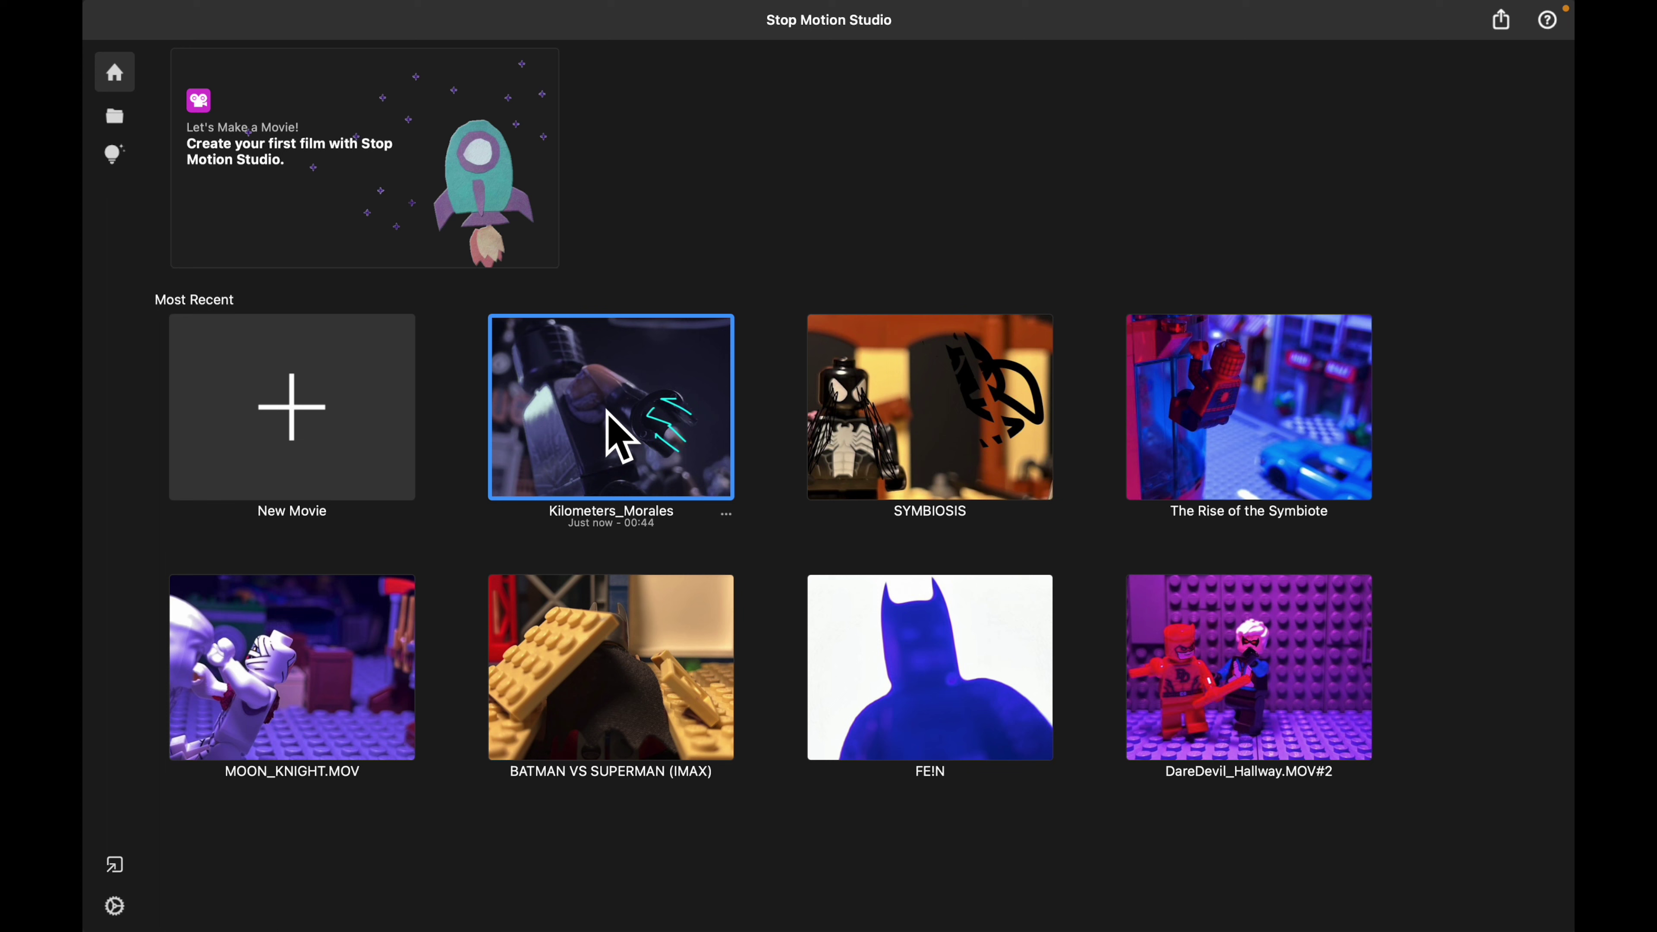
left_click(977, 451)
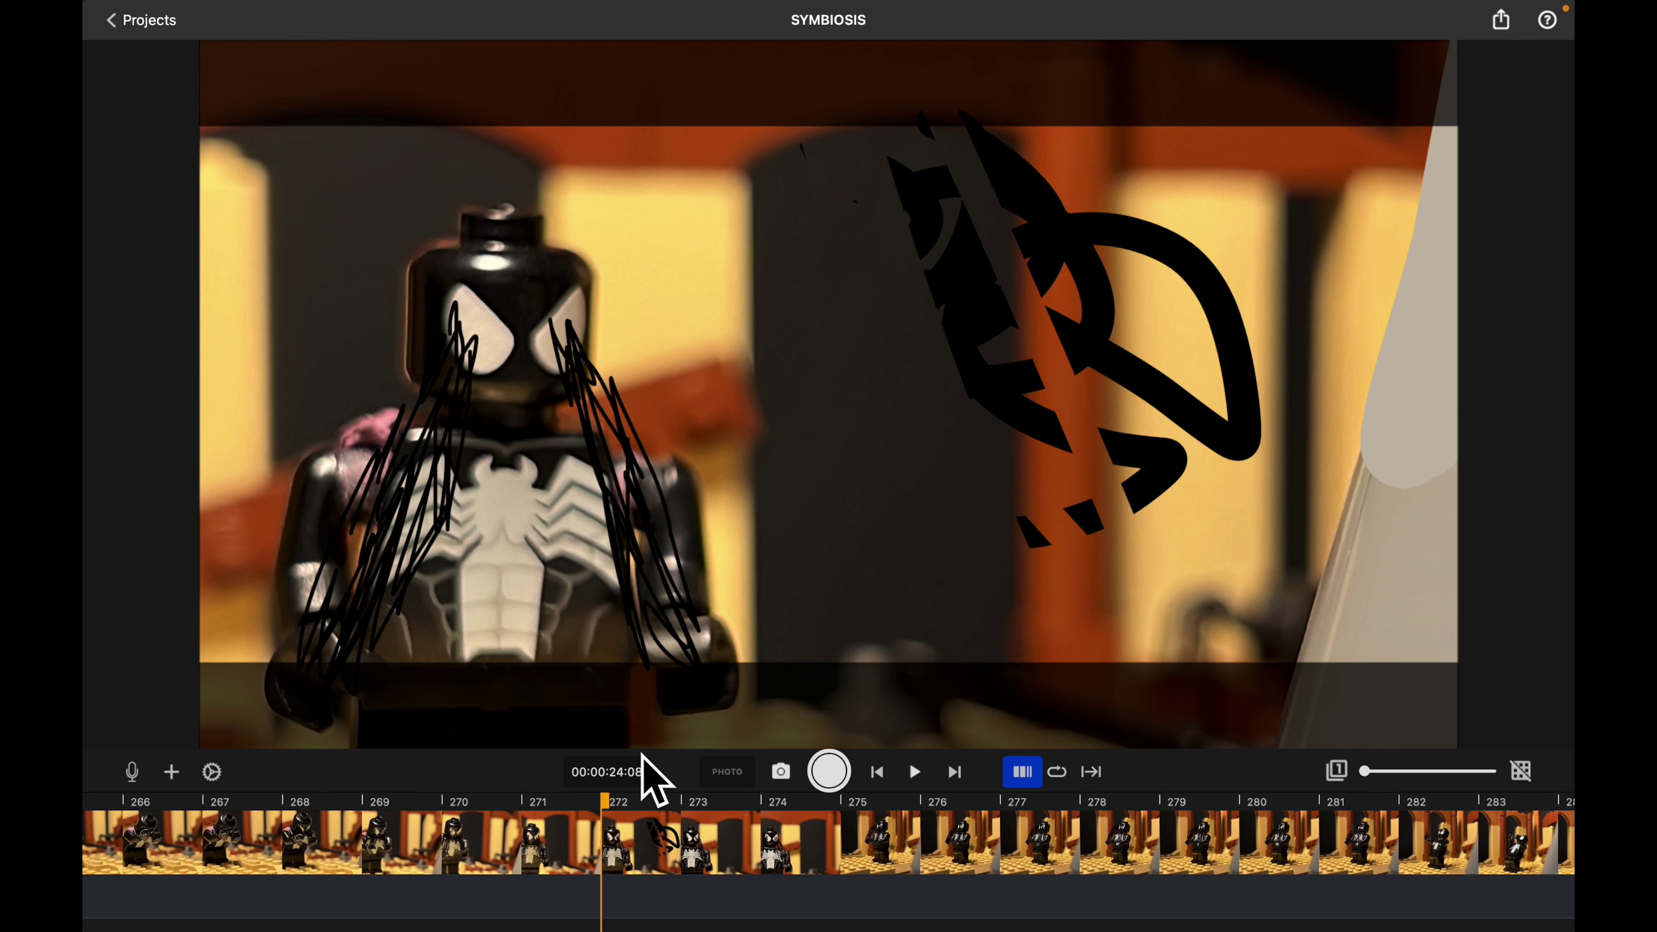
scroll(554, 876, "left", 5)
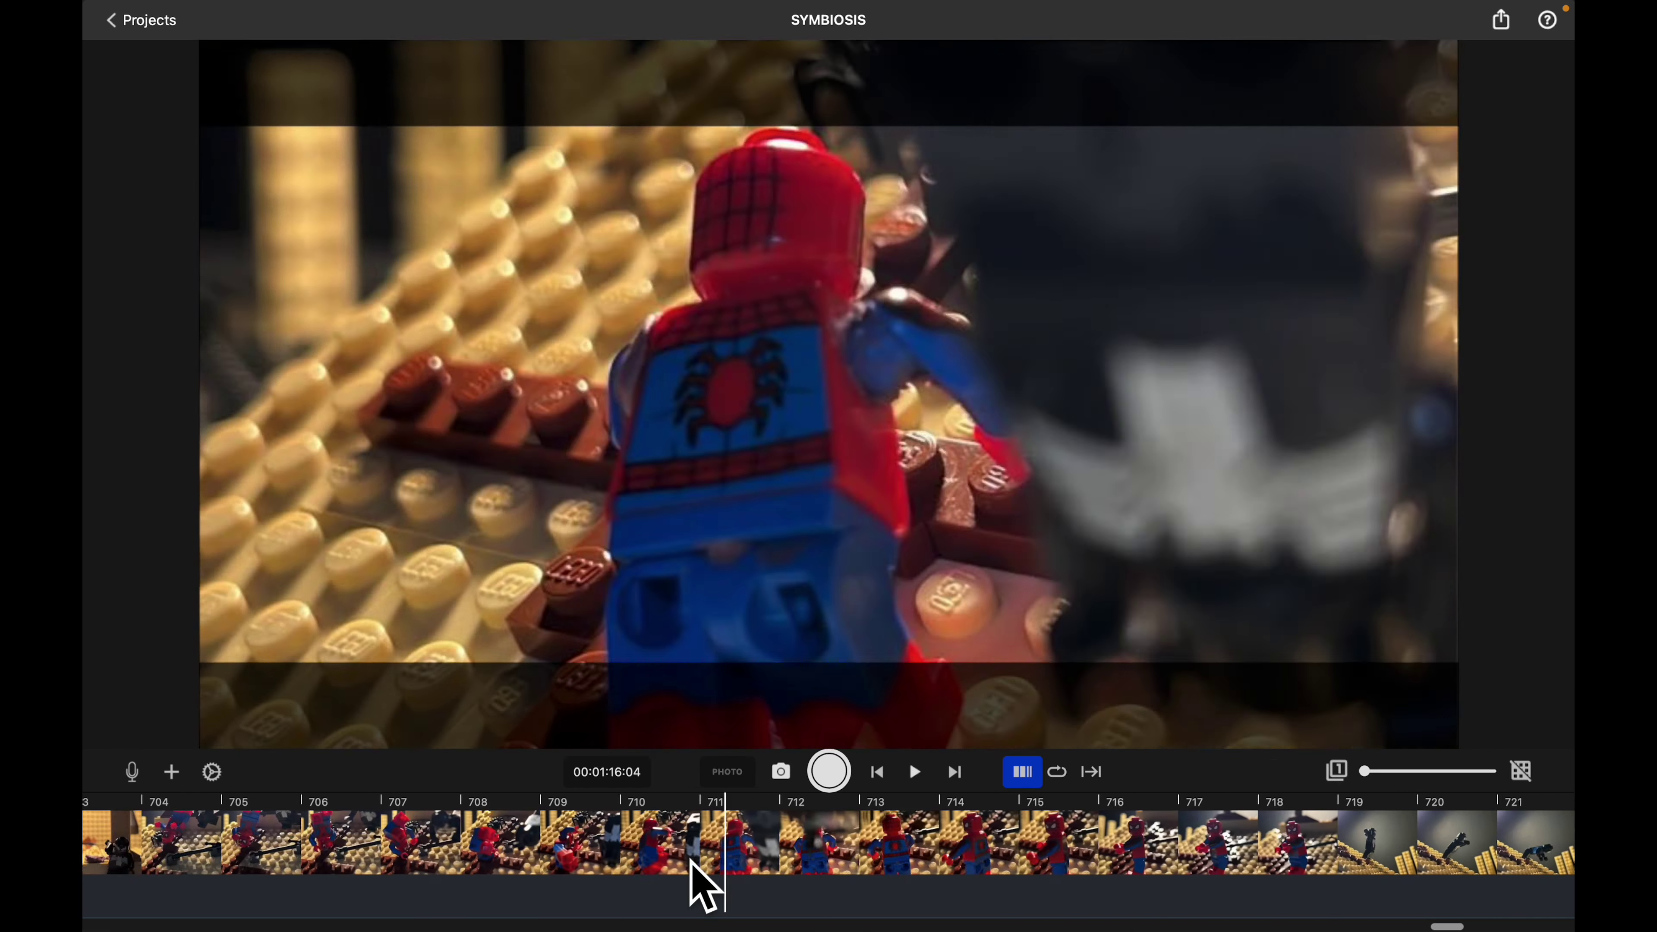
Step: Scroll back through SYMBIOSIS, previewing frames around 571 down to about 530
scroll(693, 867, "left", 8)
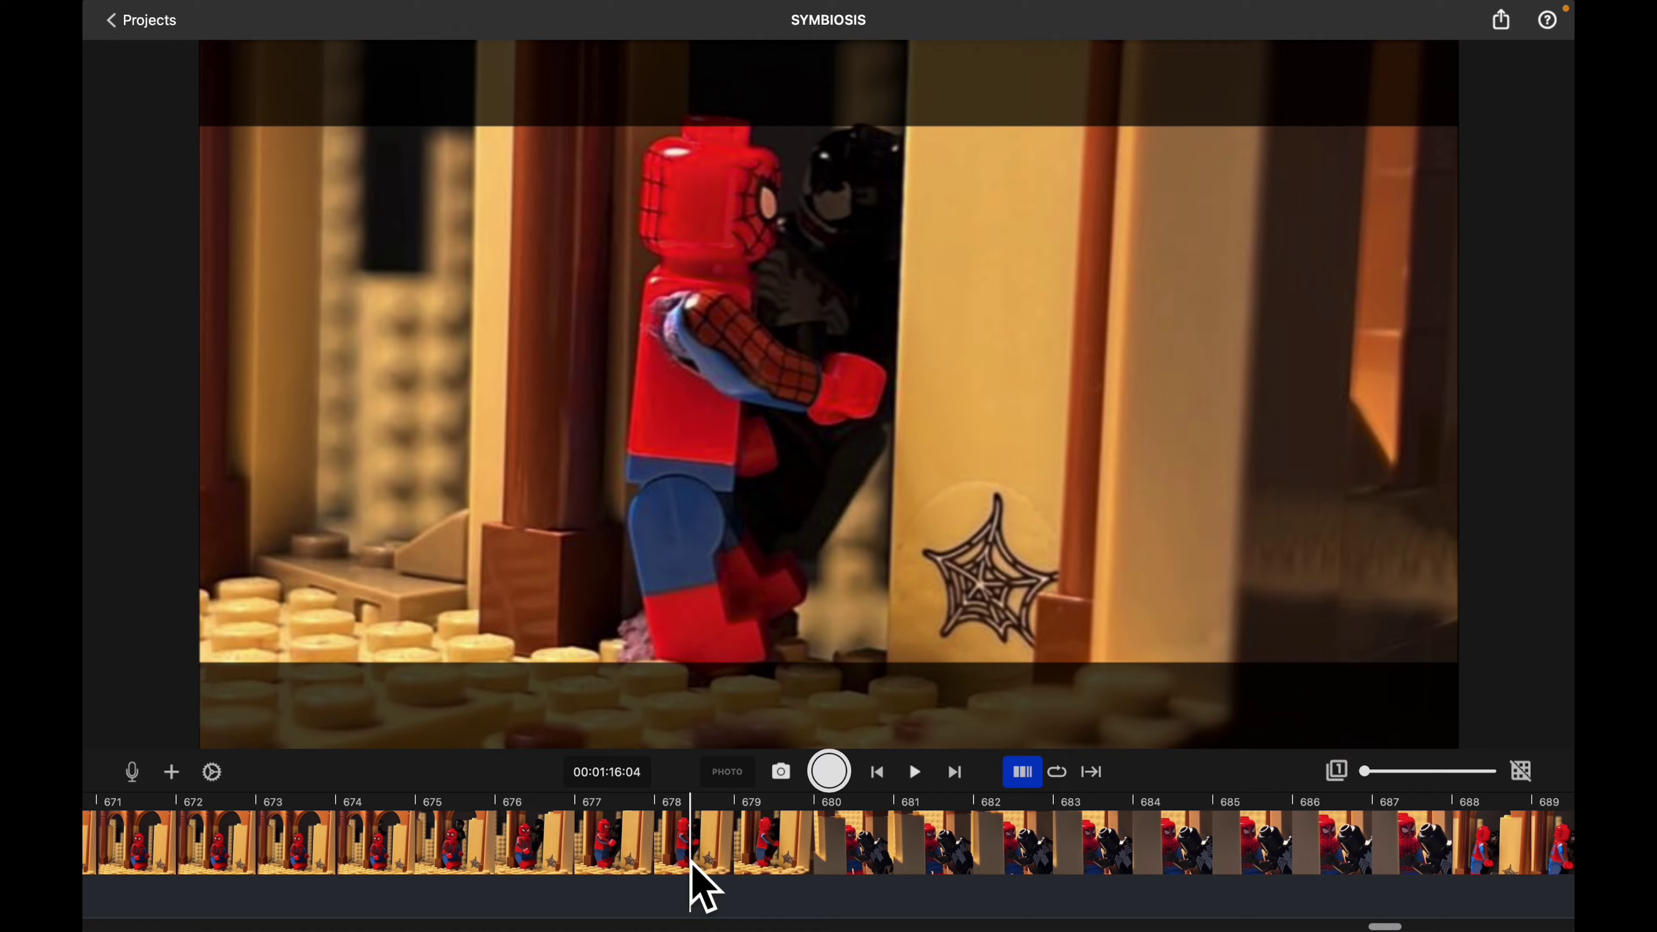
scroll(691, 869, "left", 15)
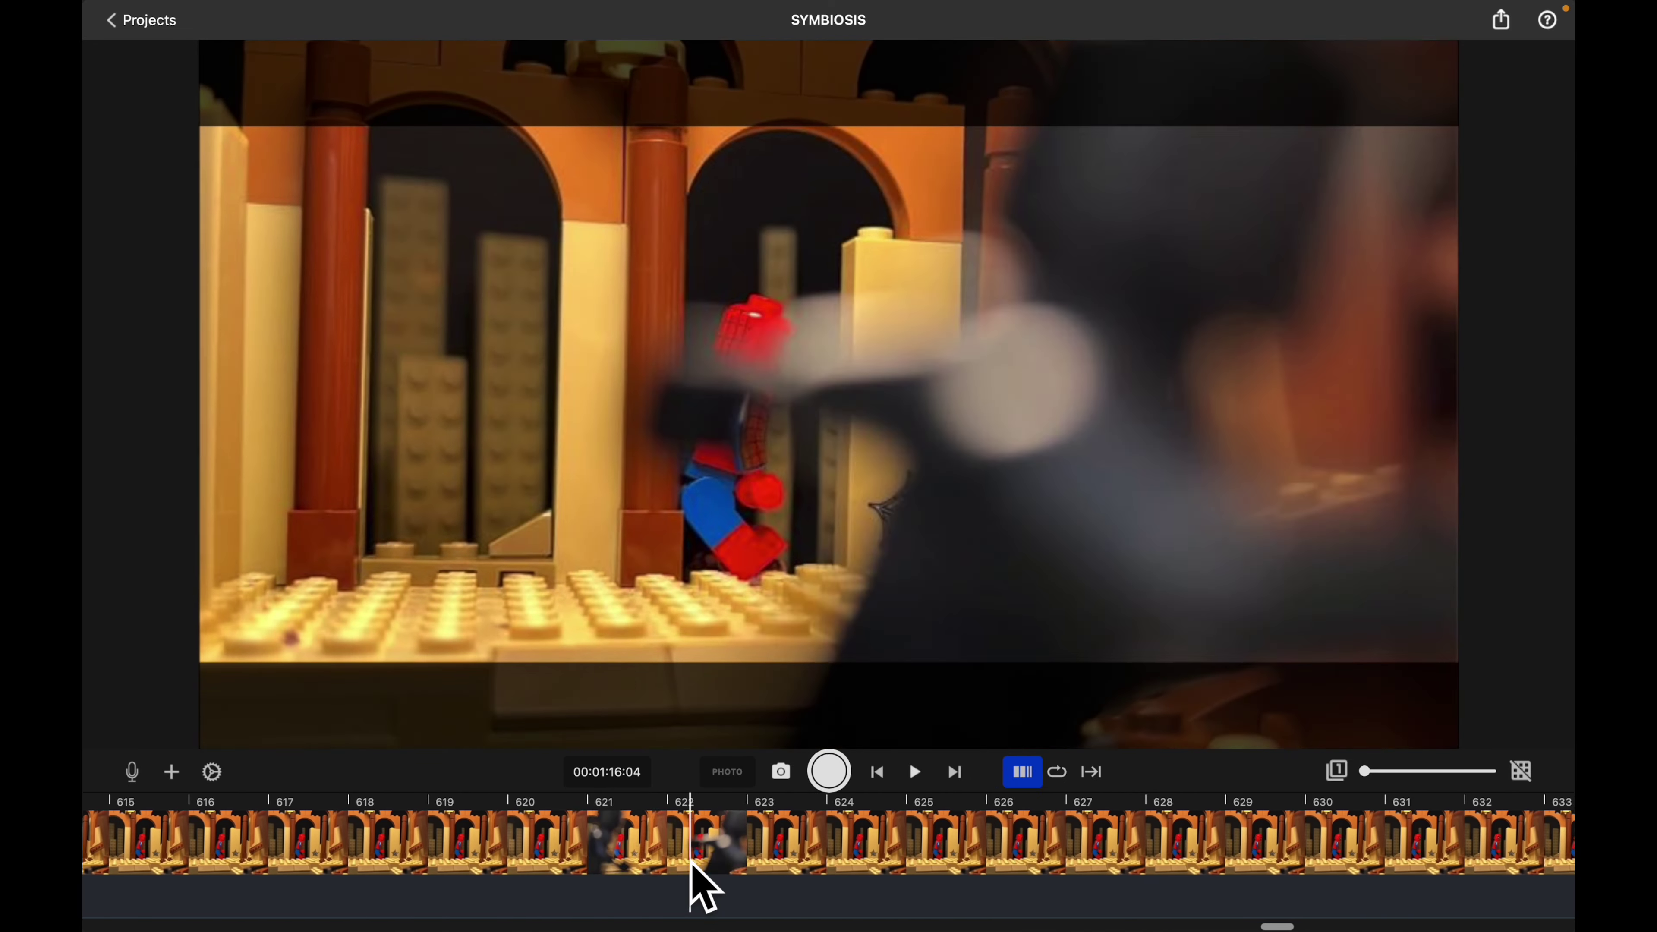
scroll(692, 868, "left", 20)
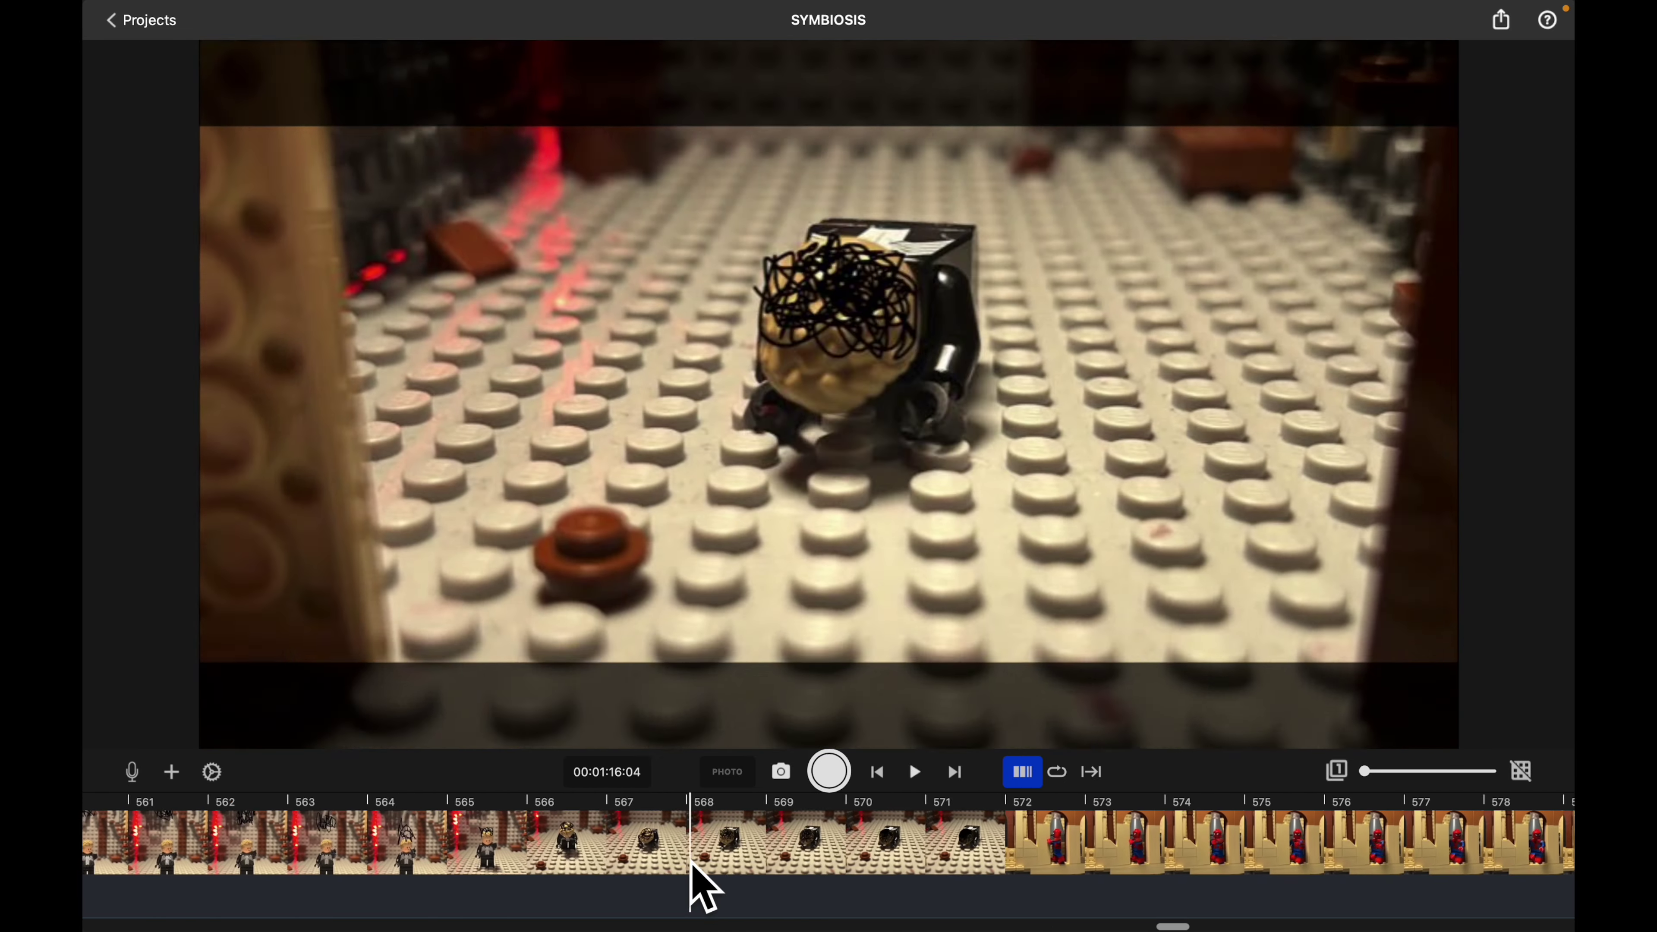
scroll(688, 875, "left", 3)
left_click_drag(684, 881, 766, 872)
scroll(763, 869, "left", 10)
scroll(760, 865, "left", 20)
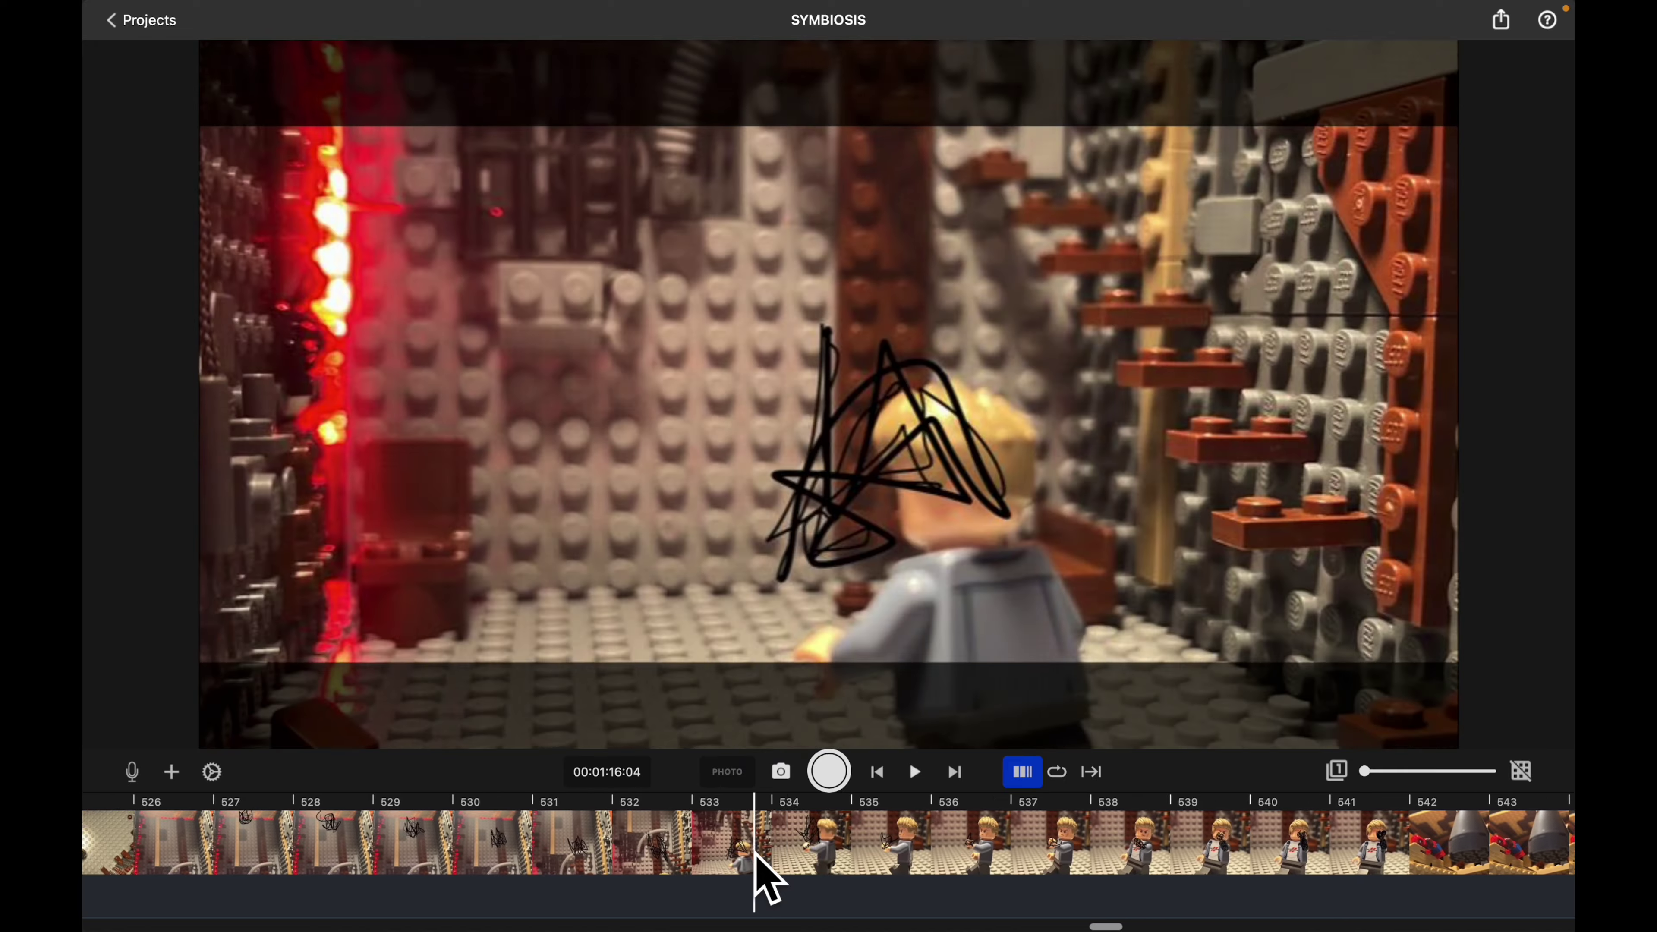
left_click_drag(756, 858, 547, 862)
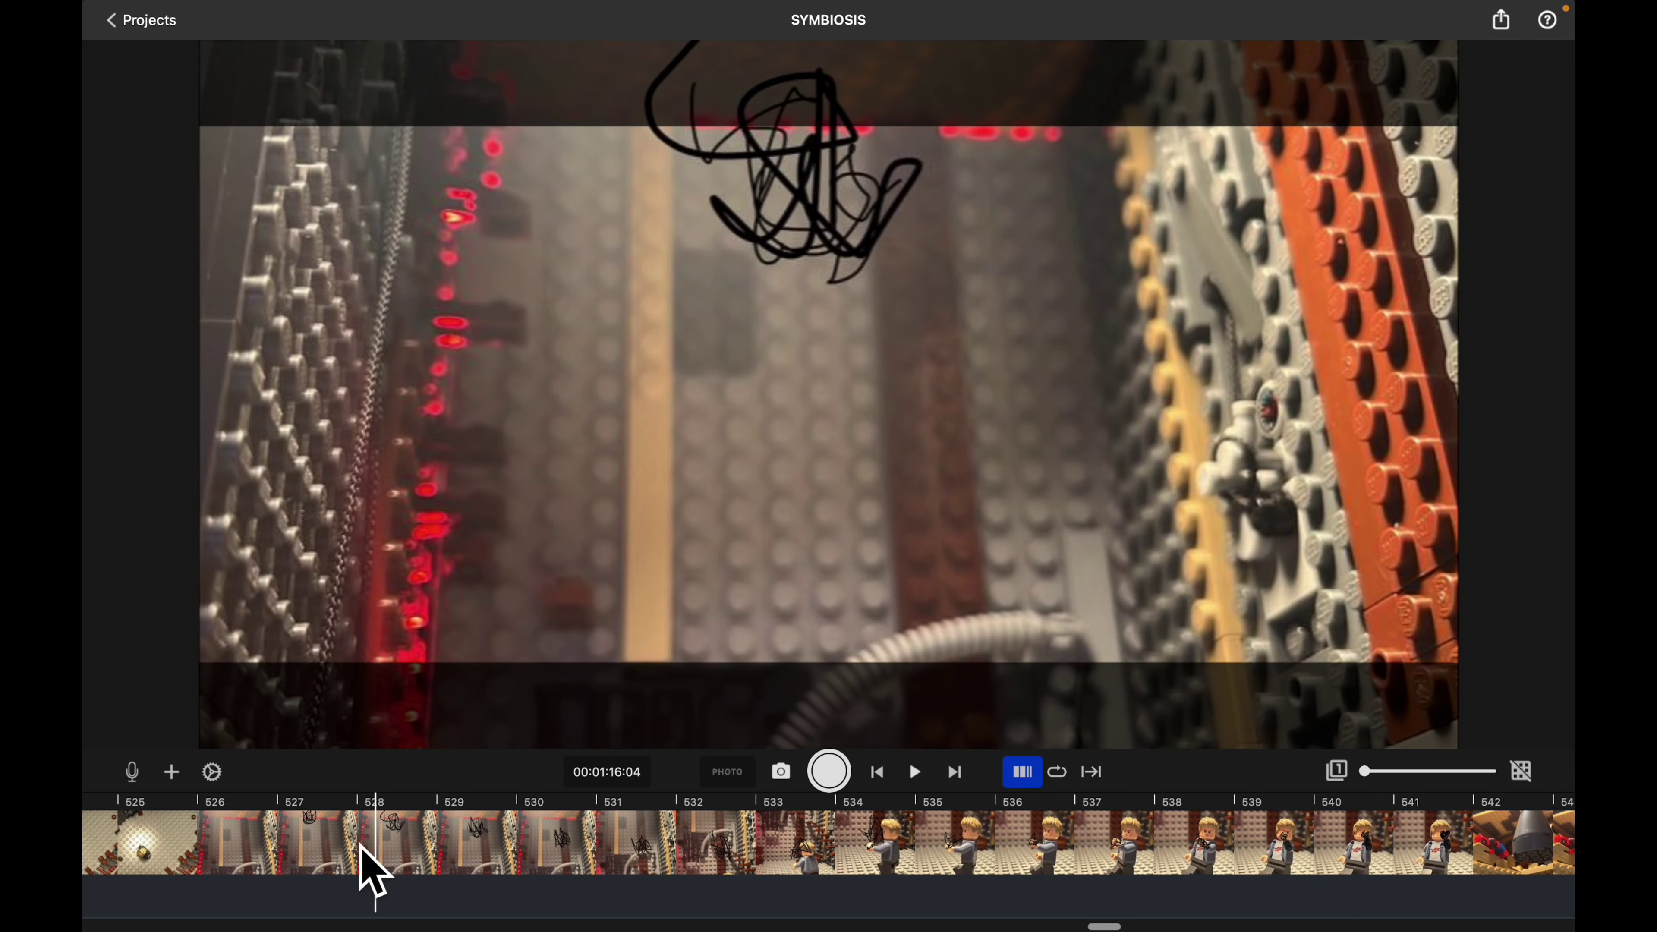
mouse_move(363, 848)
left_mouse_down()
mouse_move(281, 846)
mouse_move(806, 859)
left_mouse_up()
scroll(813, 862, "left", 12)
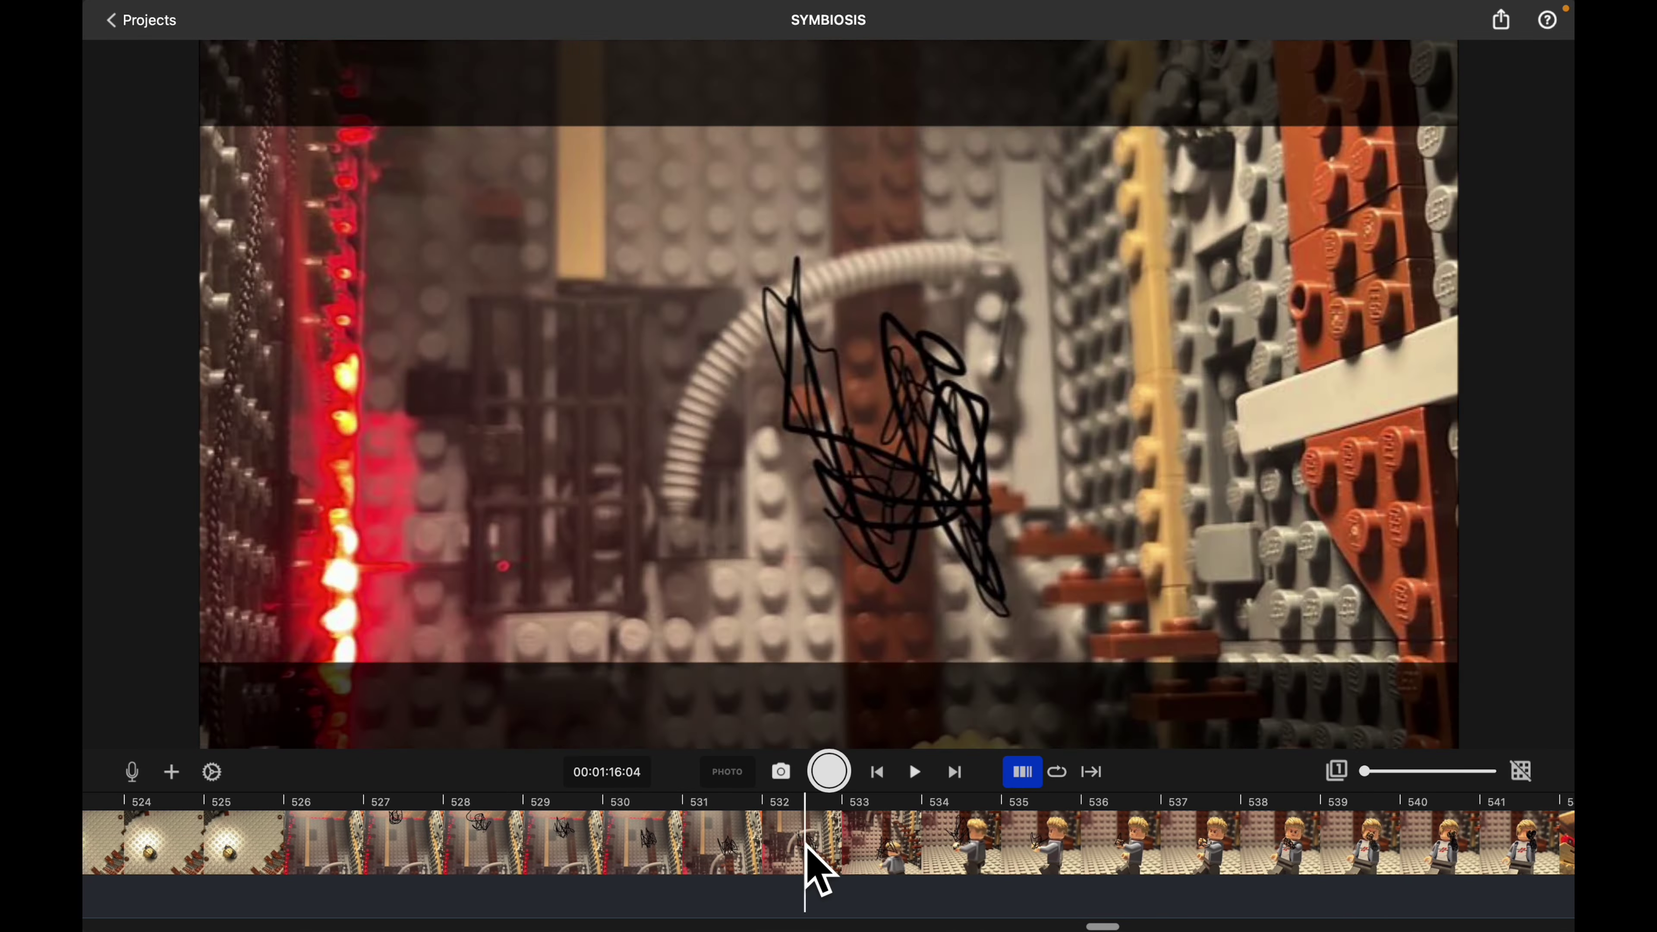
scroll(816, 868, "left", 10)
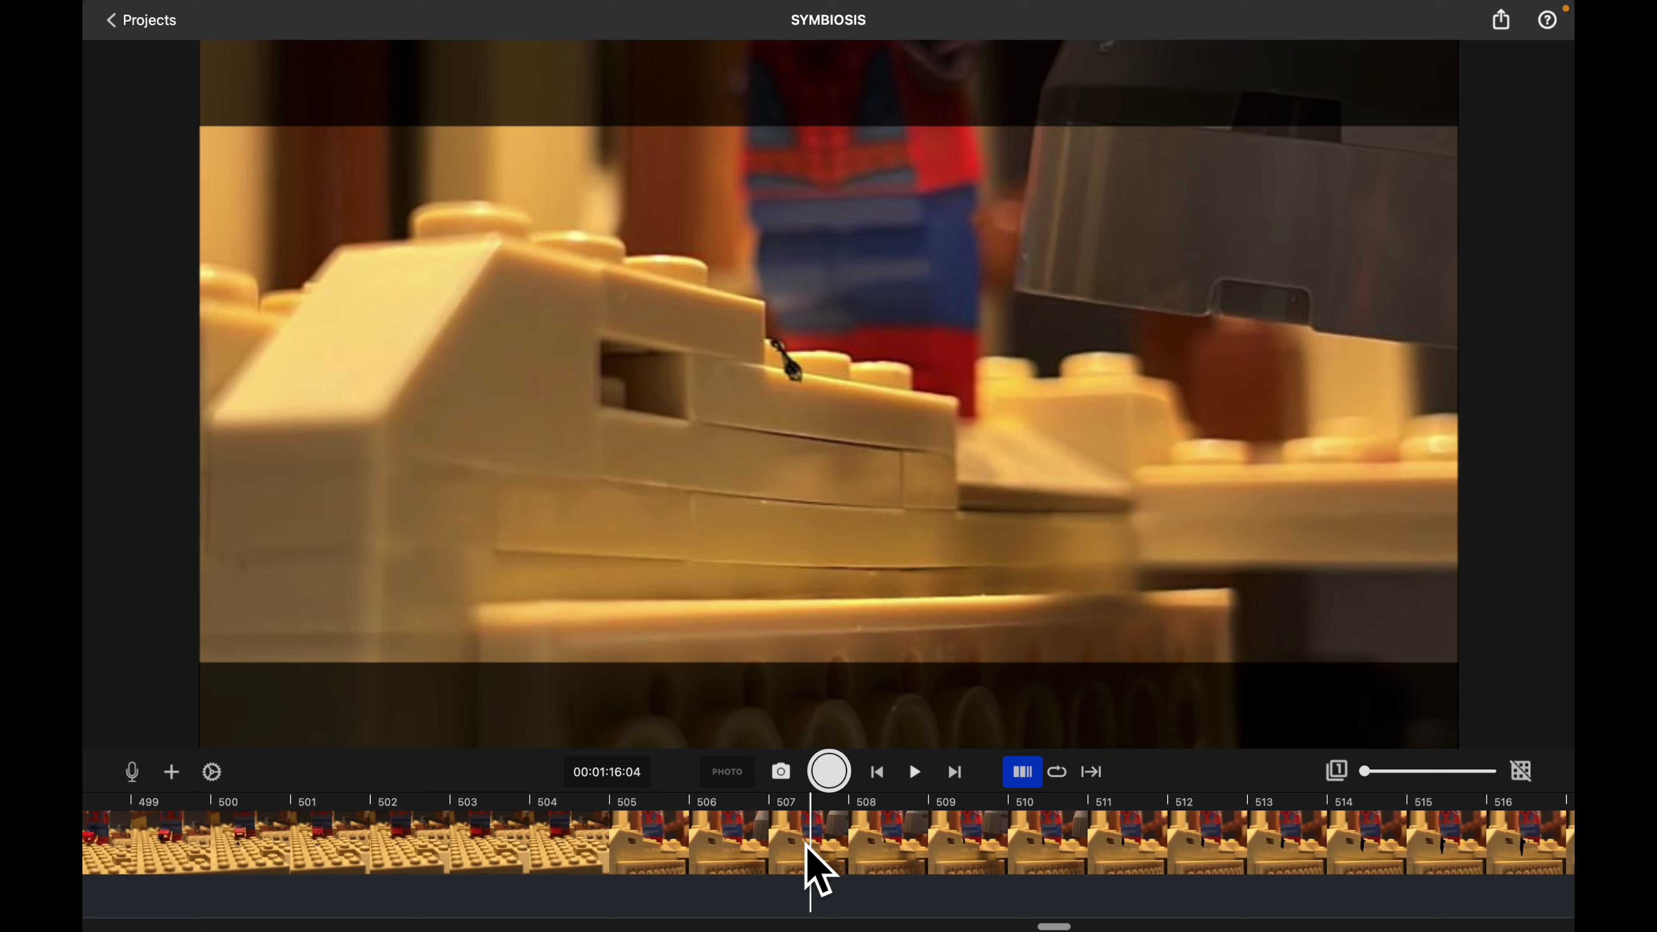
left_click_drag(807, 866, 600, 846)
right_click(599, 846)
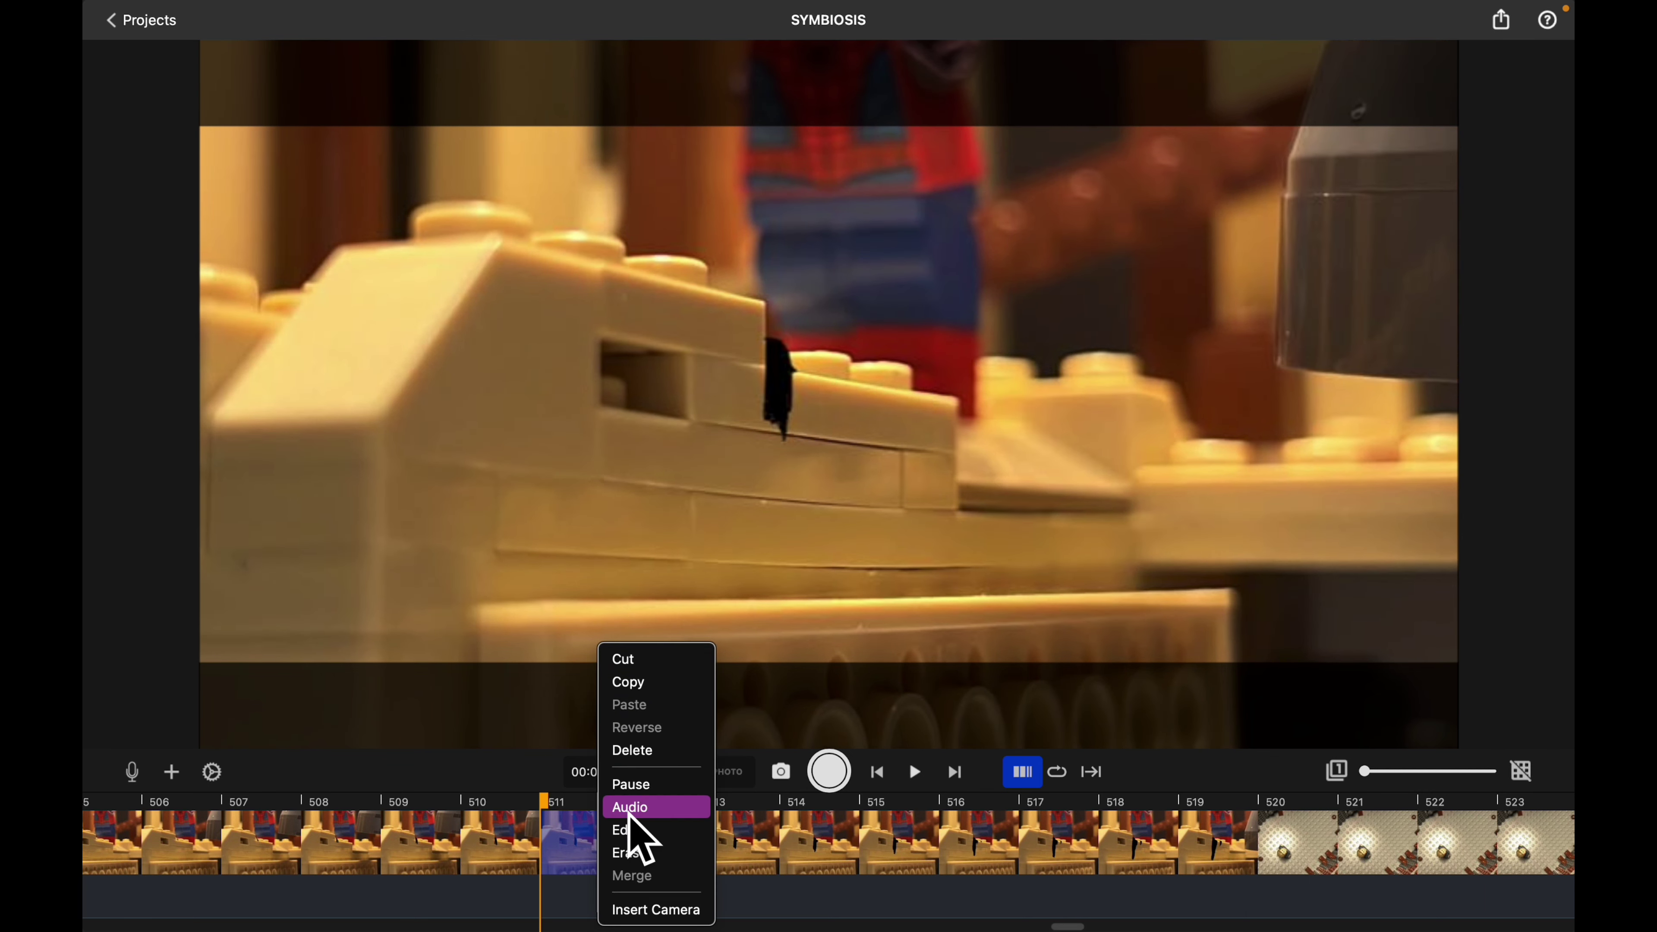
left_click(625, 830)
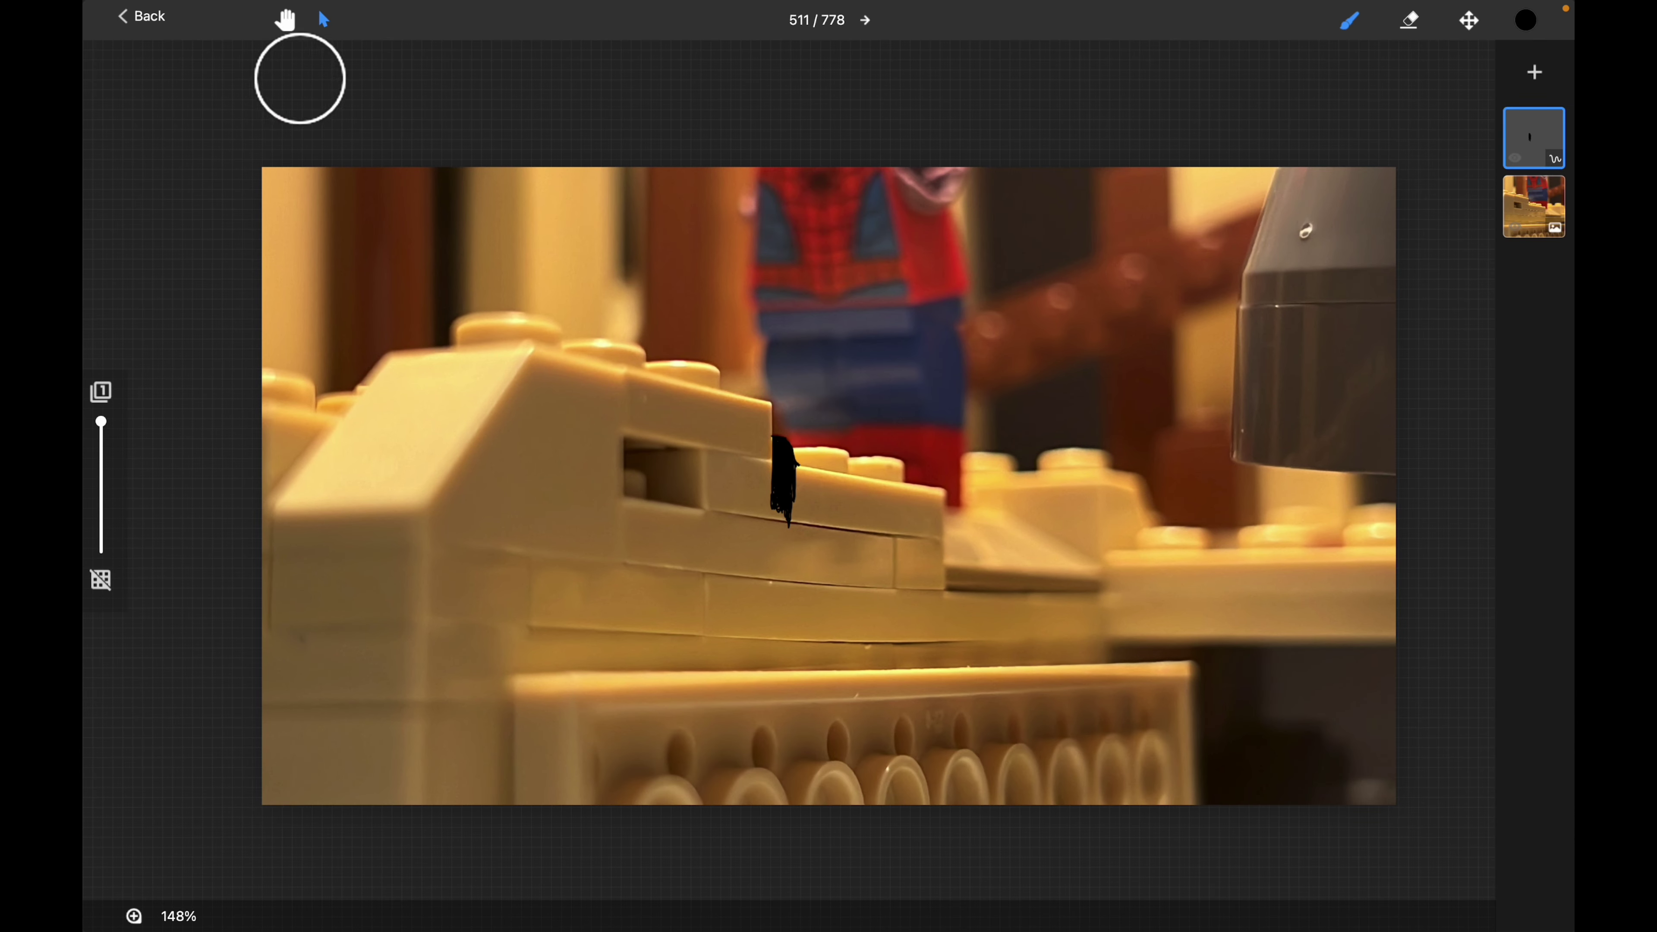
left_click(156, 16)
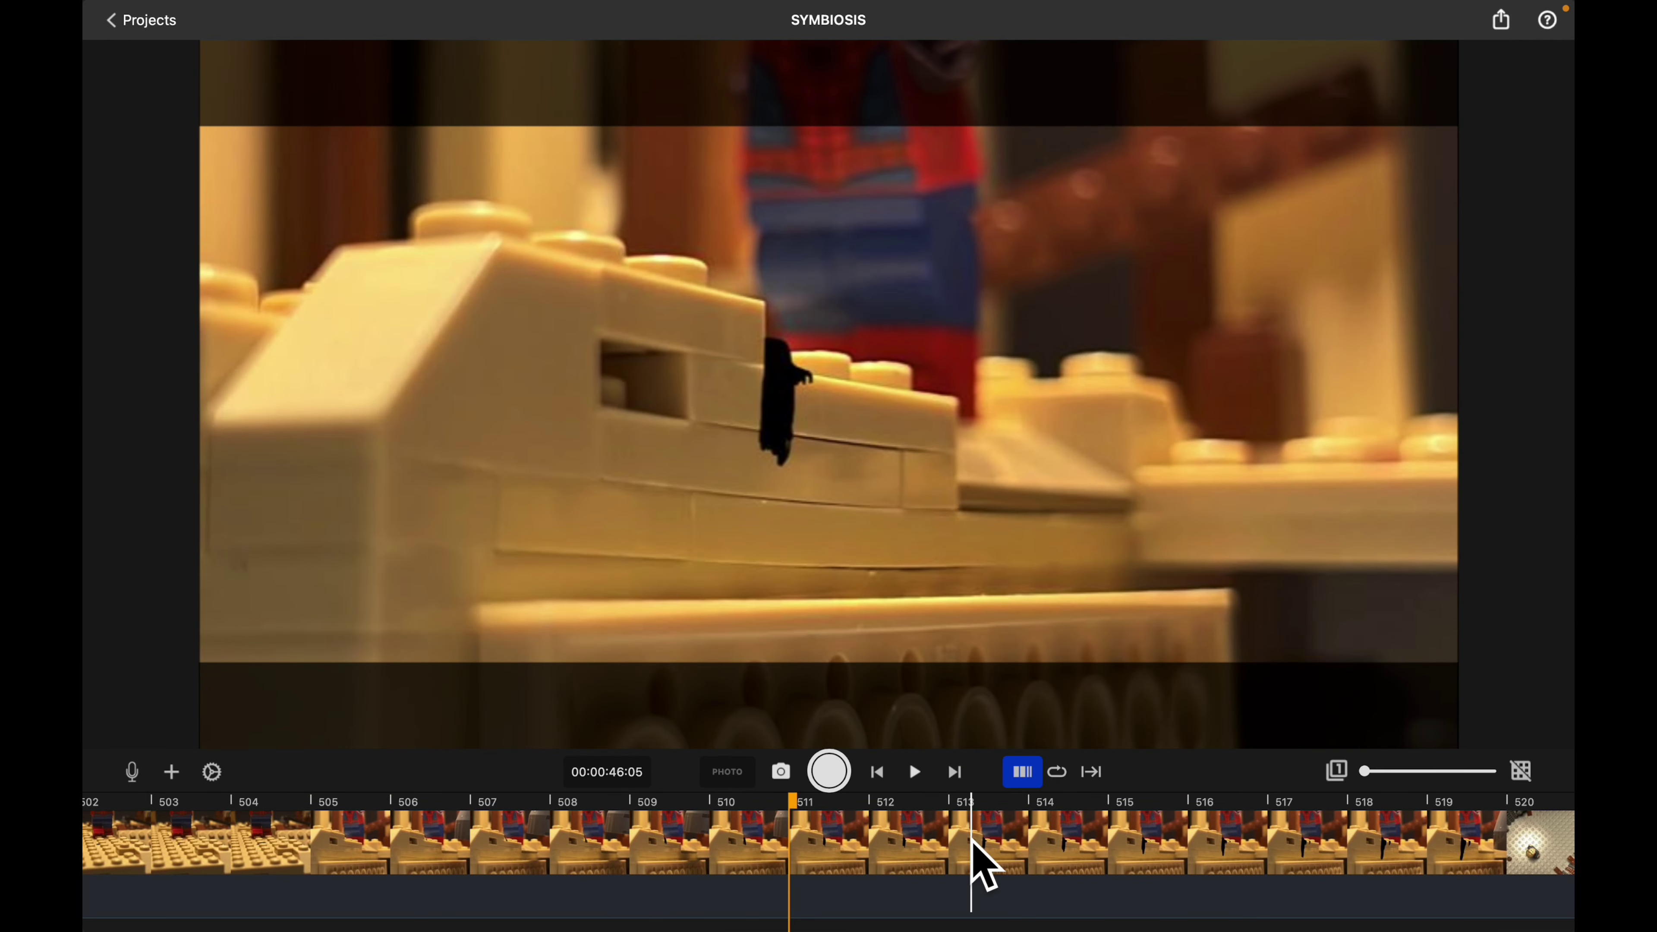
scroll(1279, 898, "right", 3)
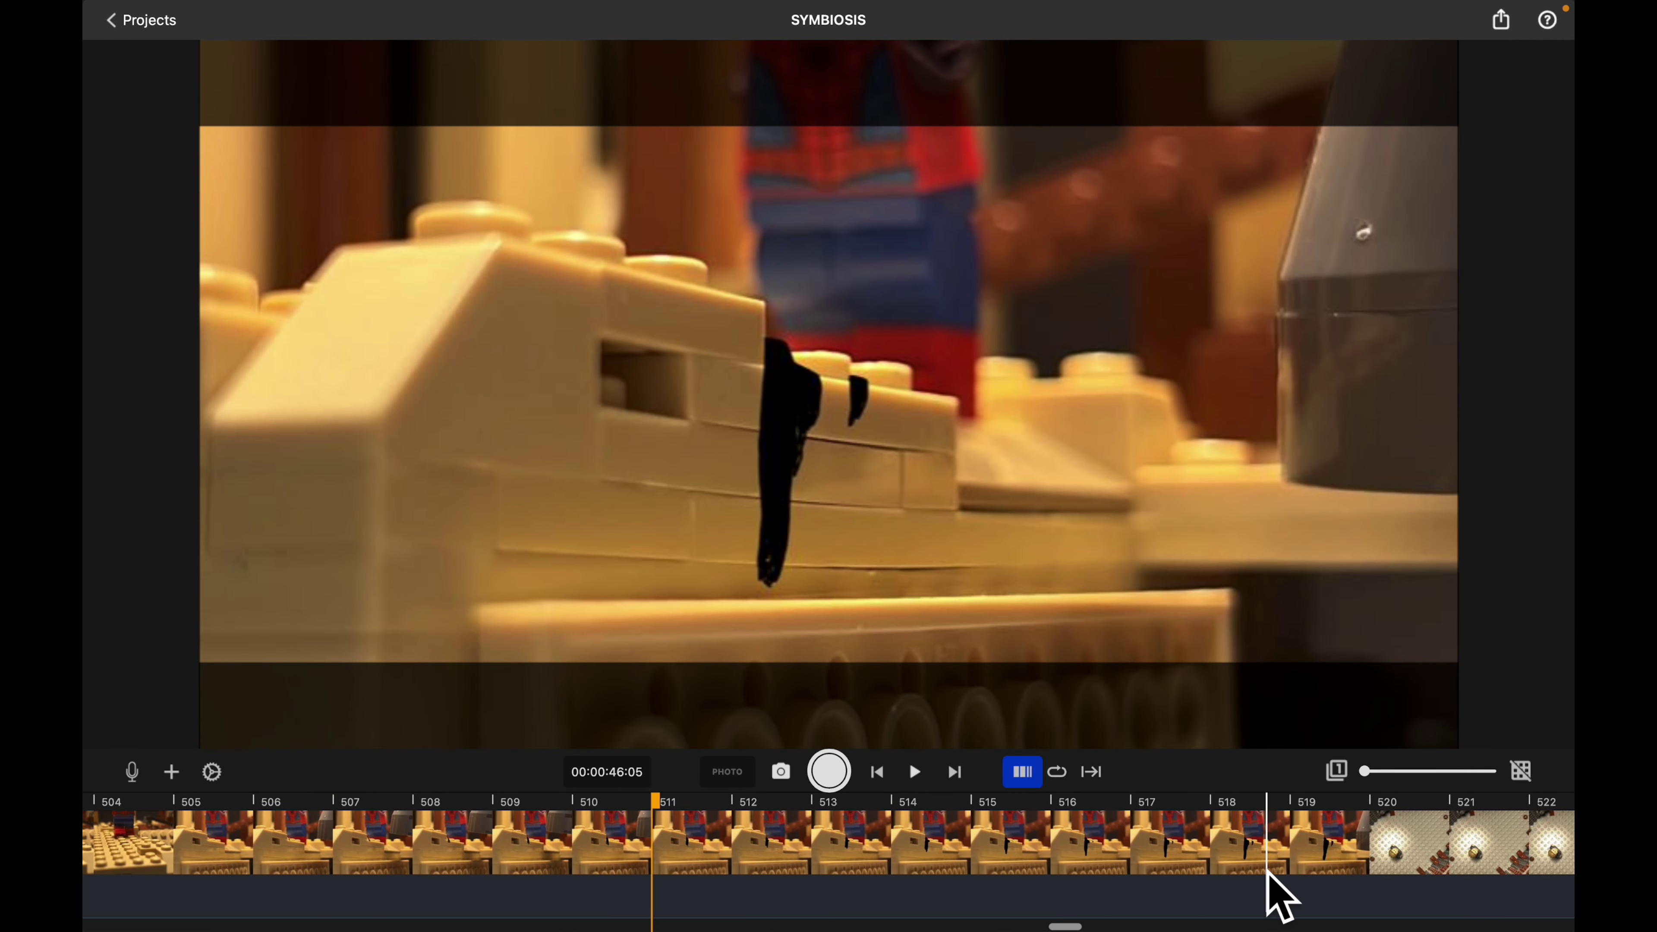
left_click(1158, 889)
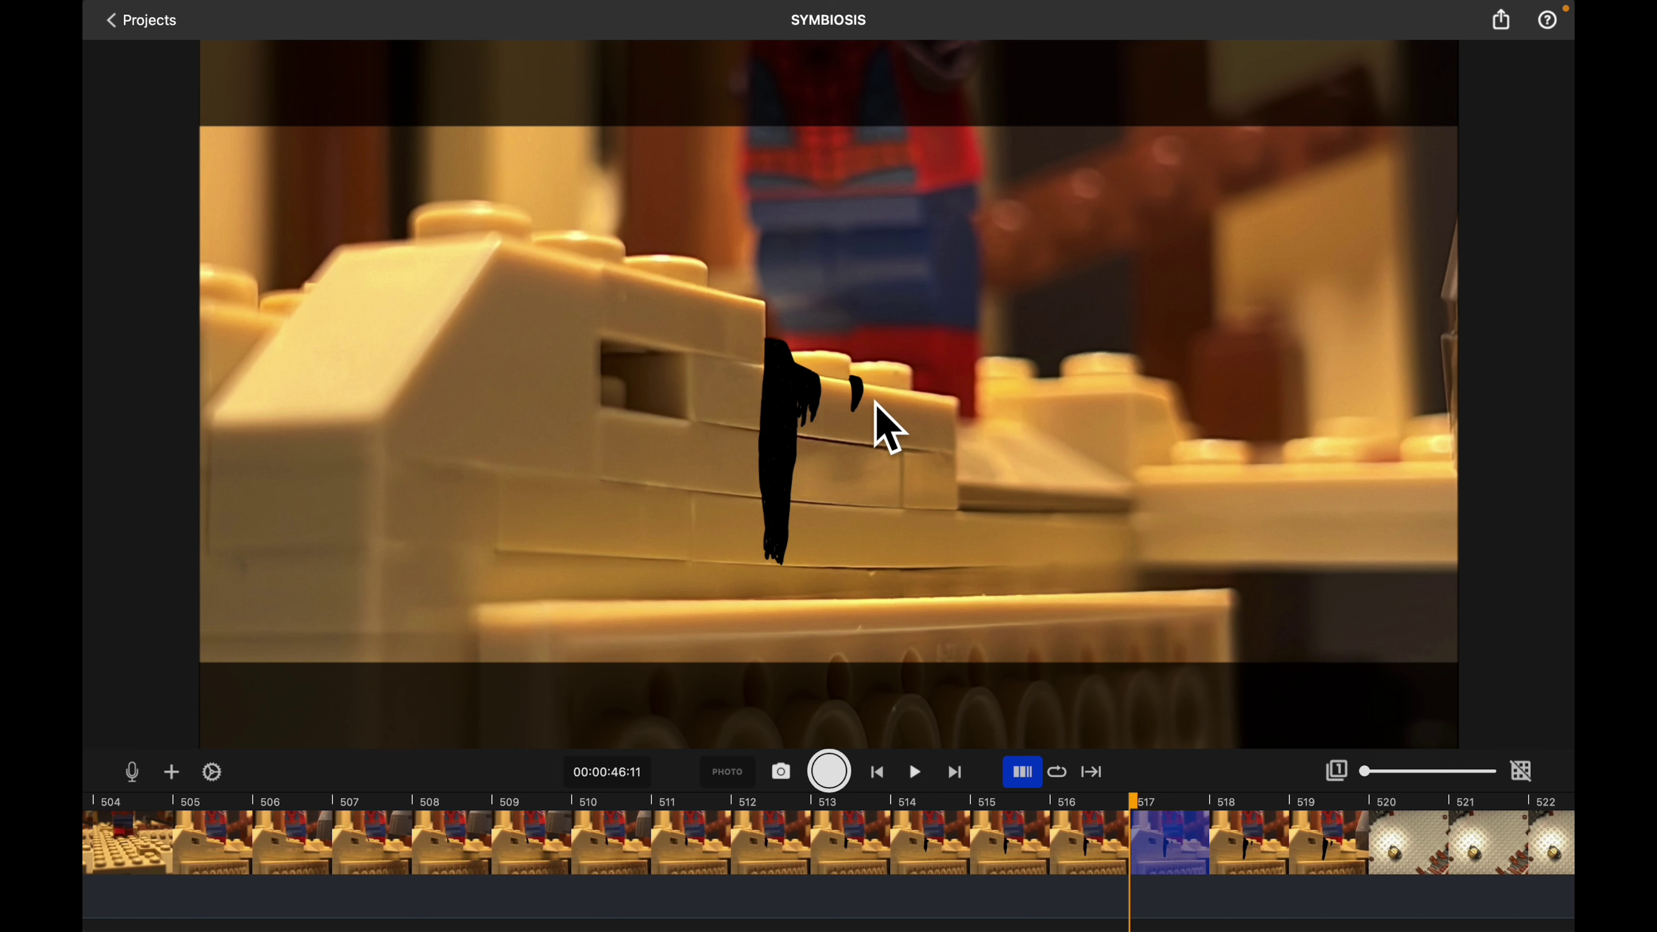
scroll(813, 888, "left", 1)
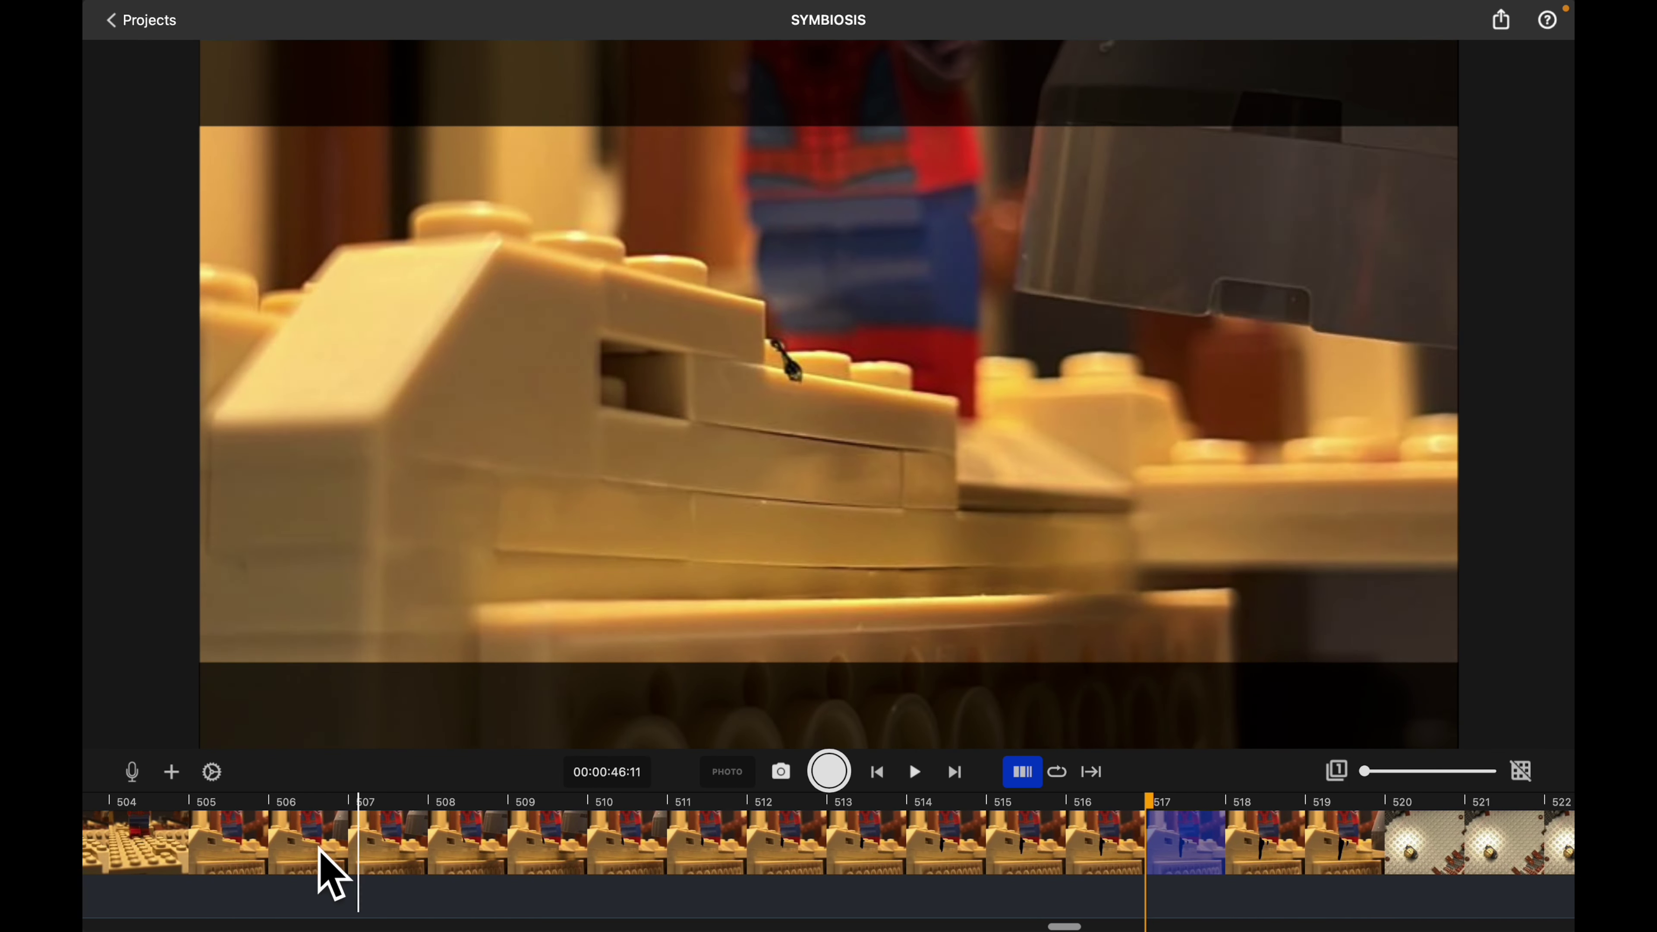
left_click(209, 833)
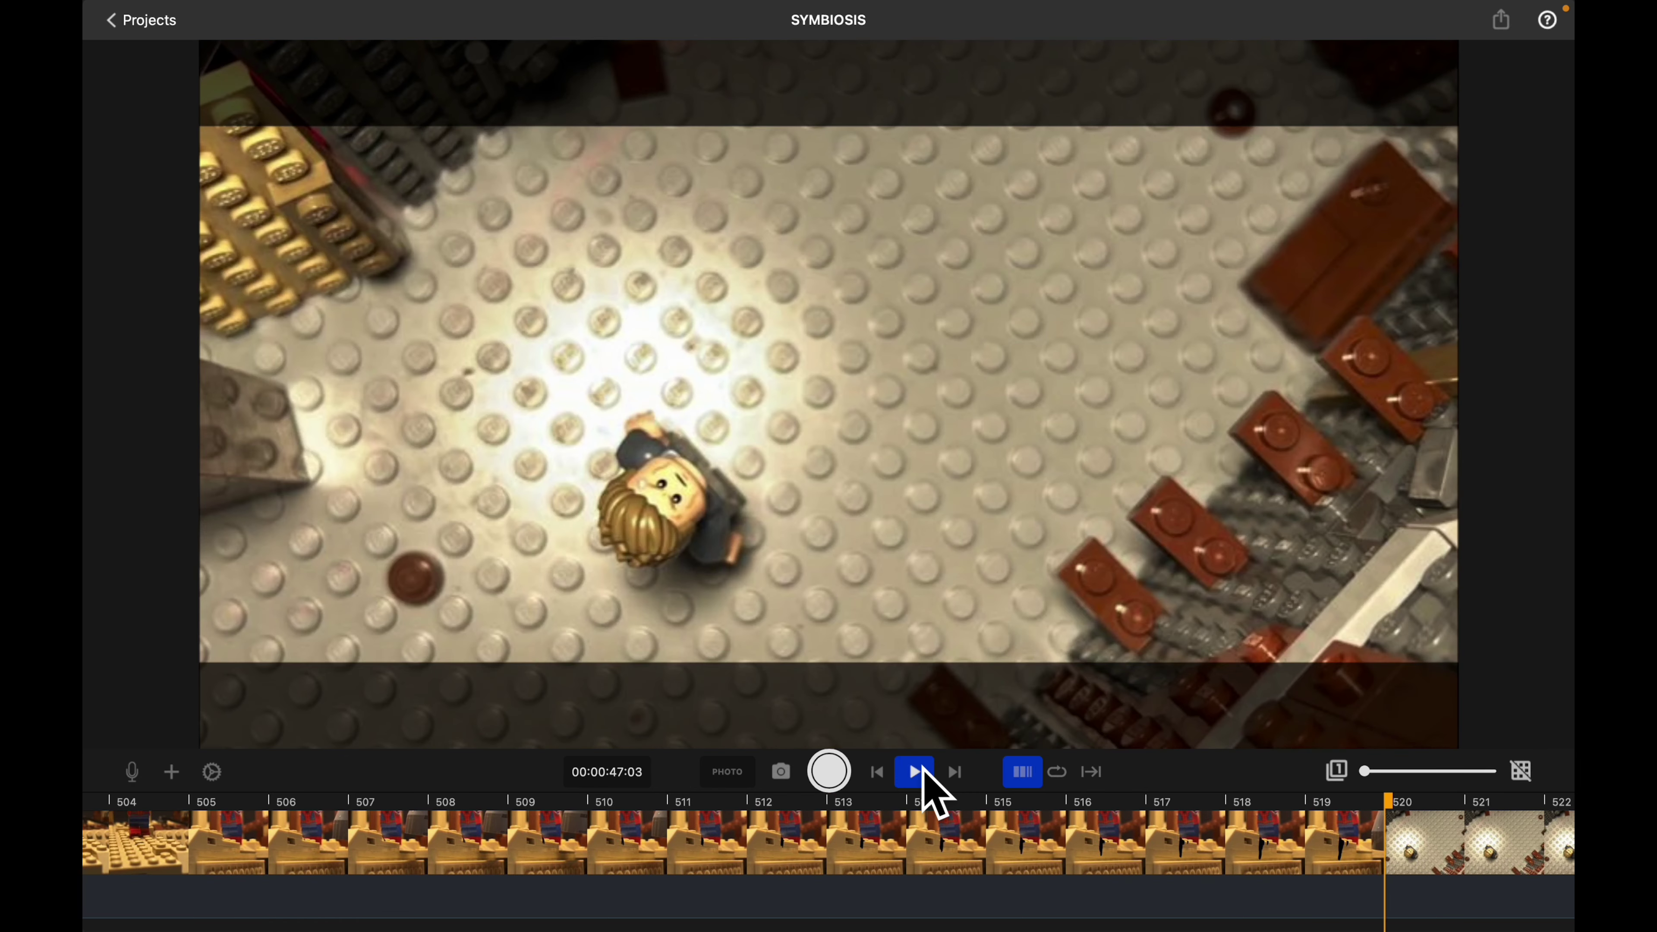
left_click(916, 772)
scroll(587, 891, "left", 10)
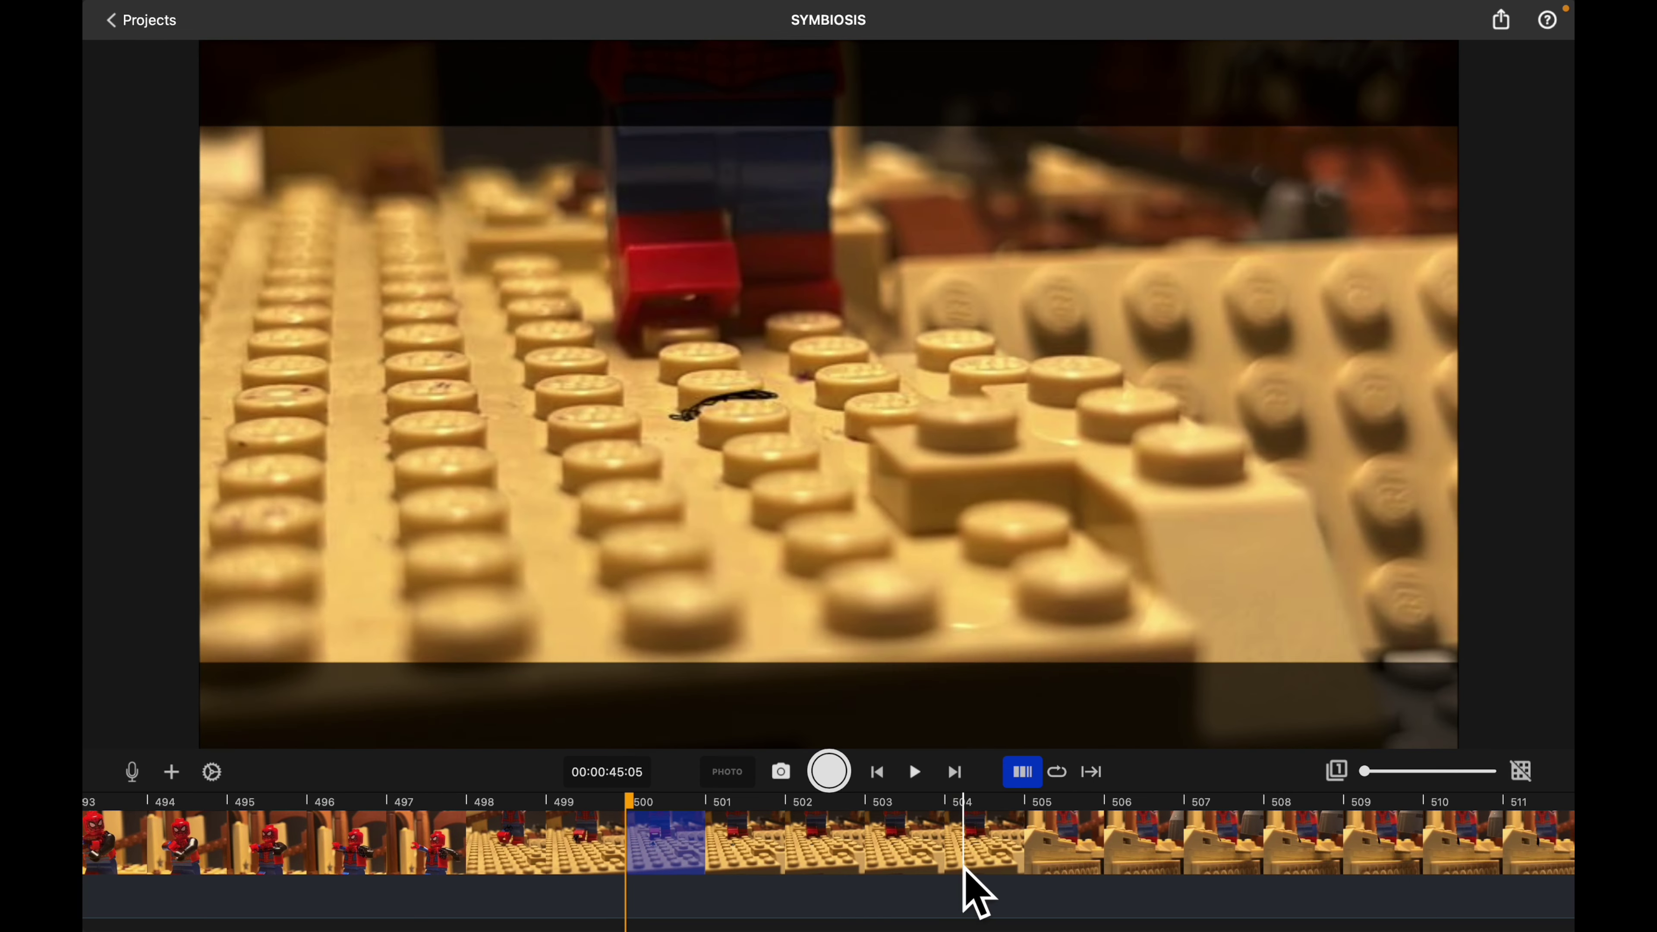
left_click(988, 846)
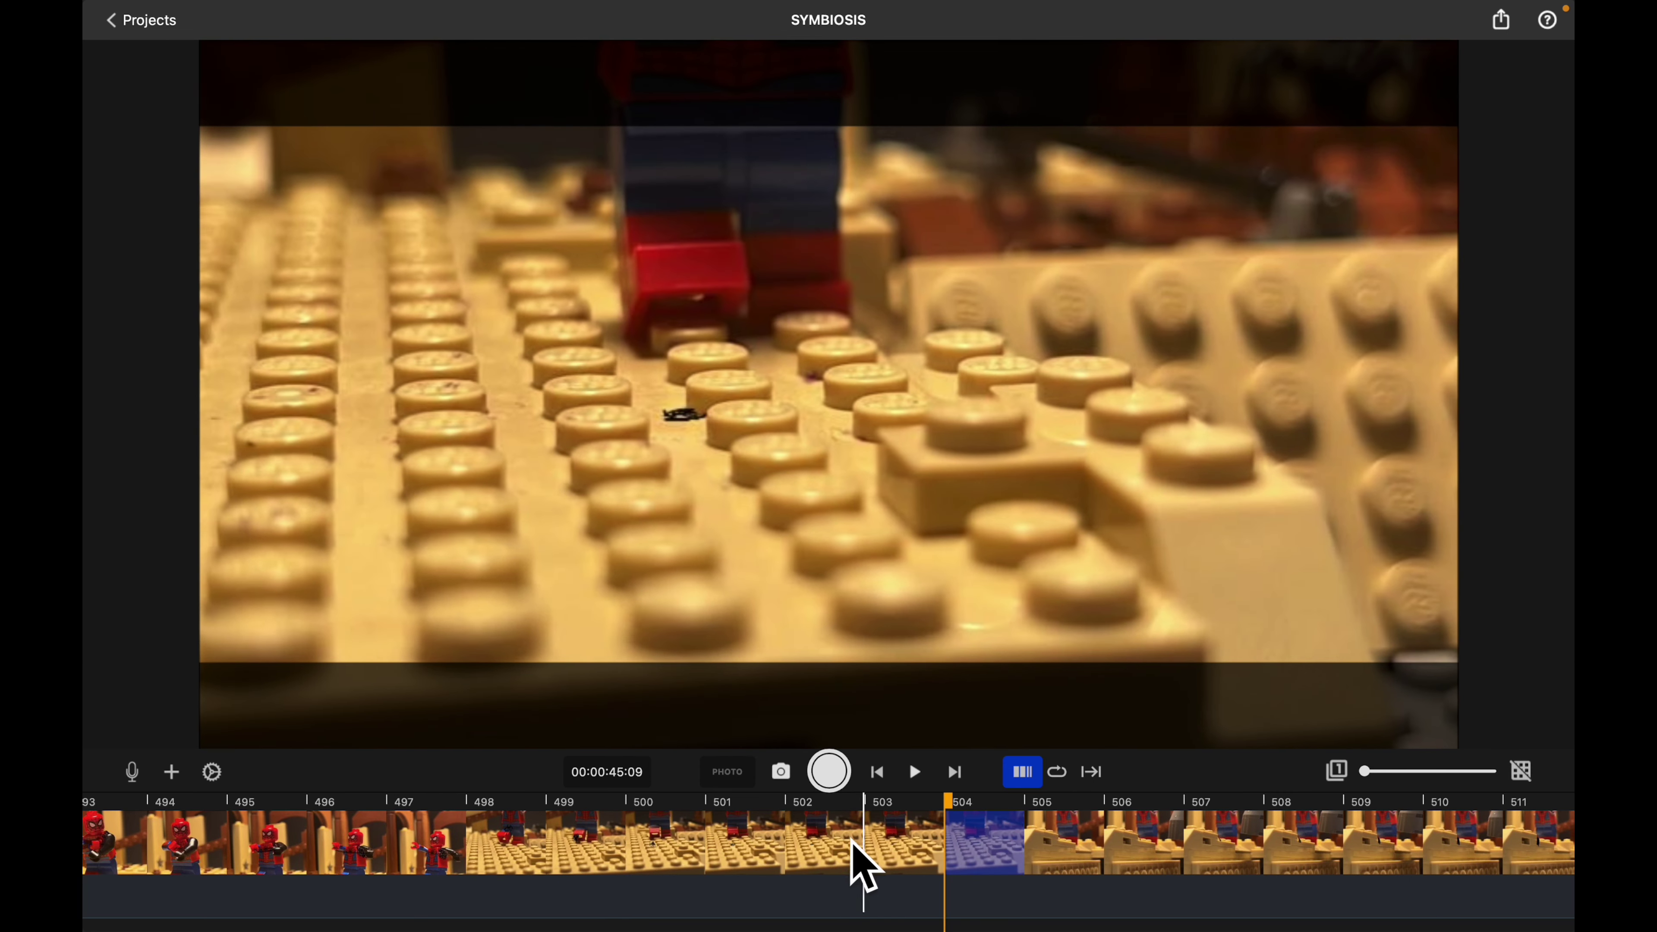
left_click(811, 846)
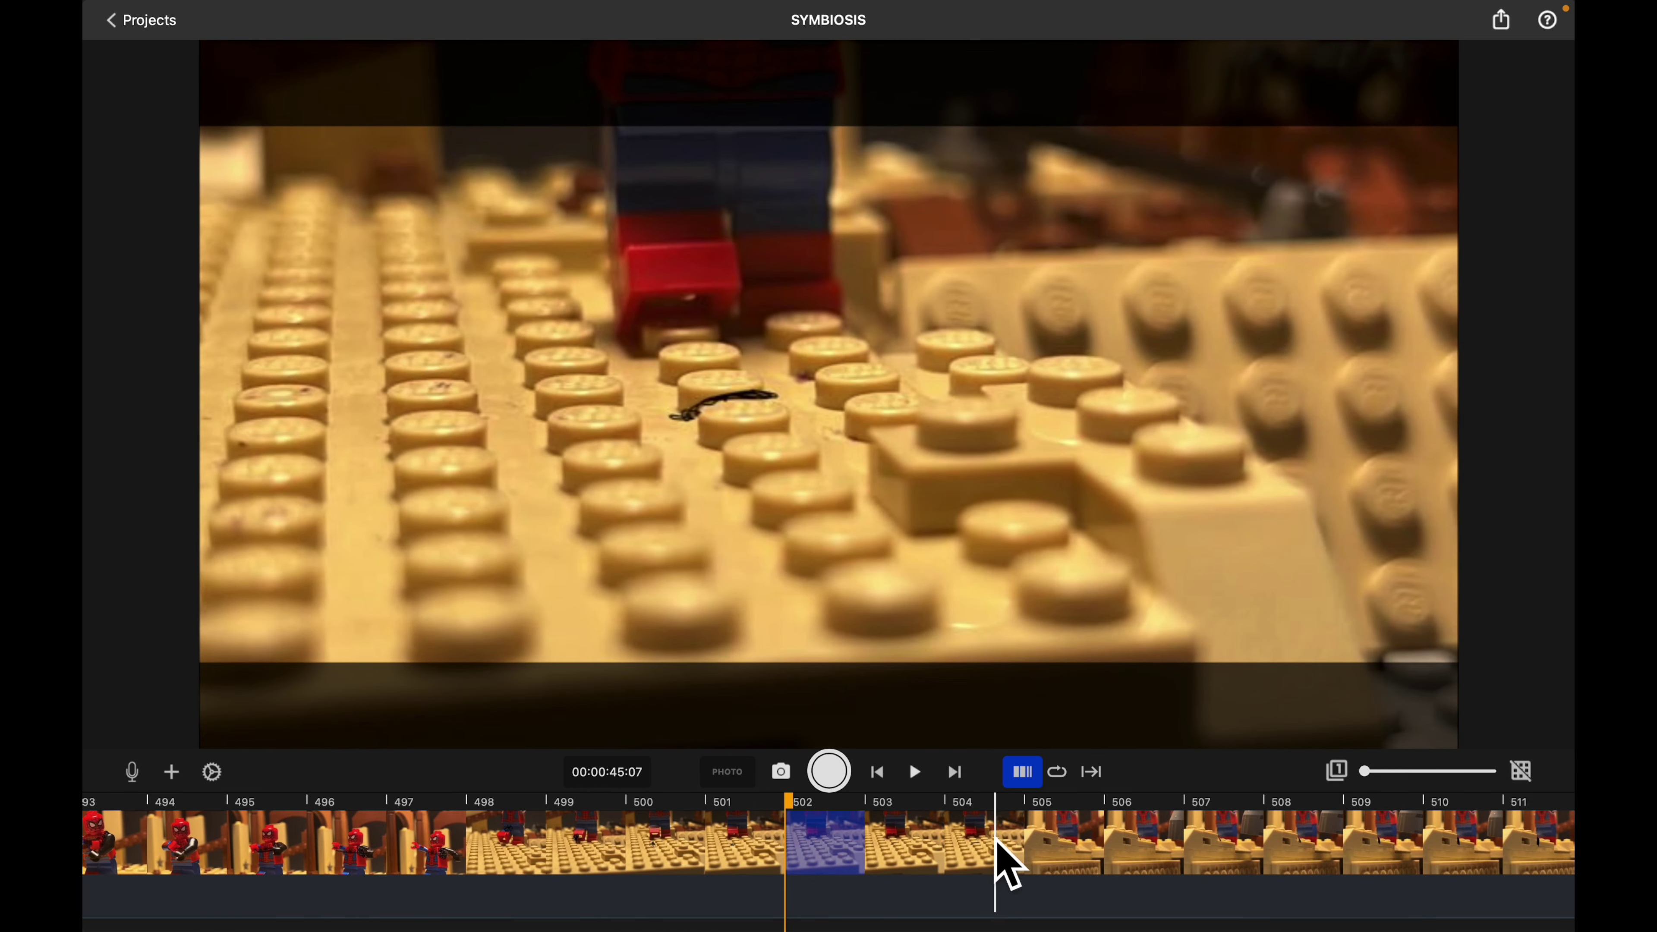
left_click(991, 862)
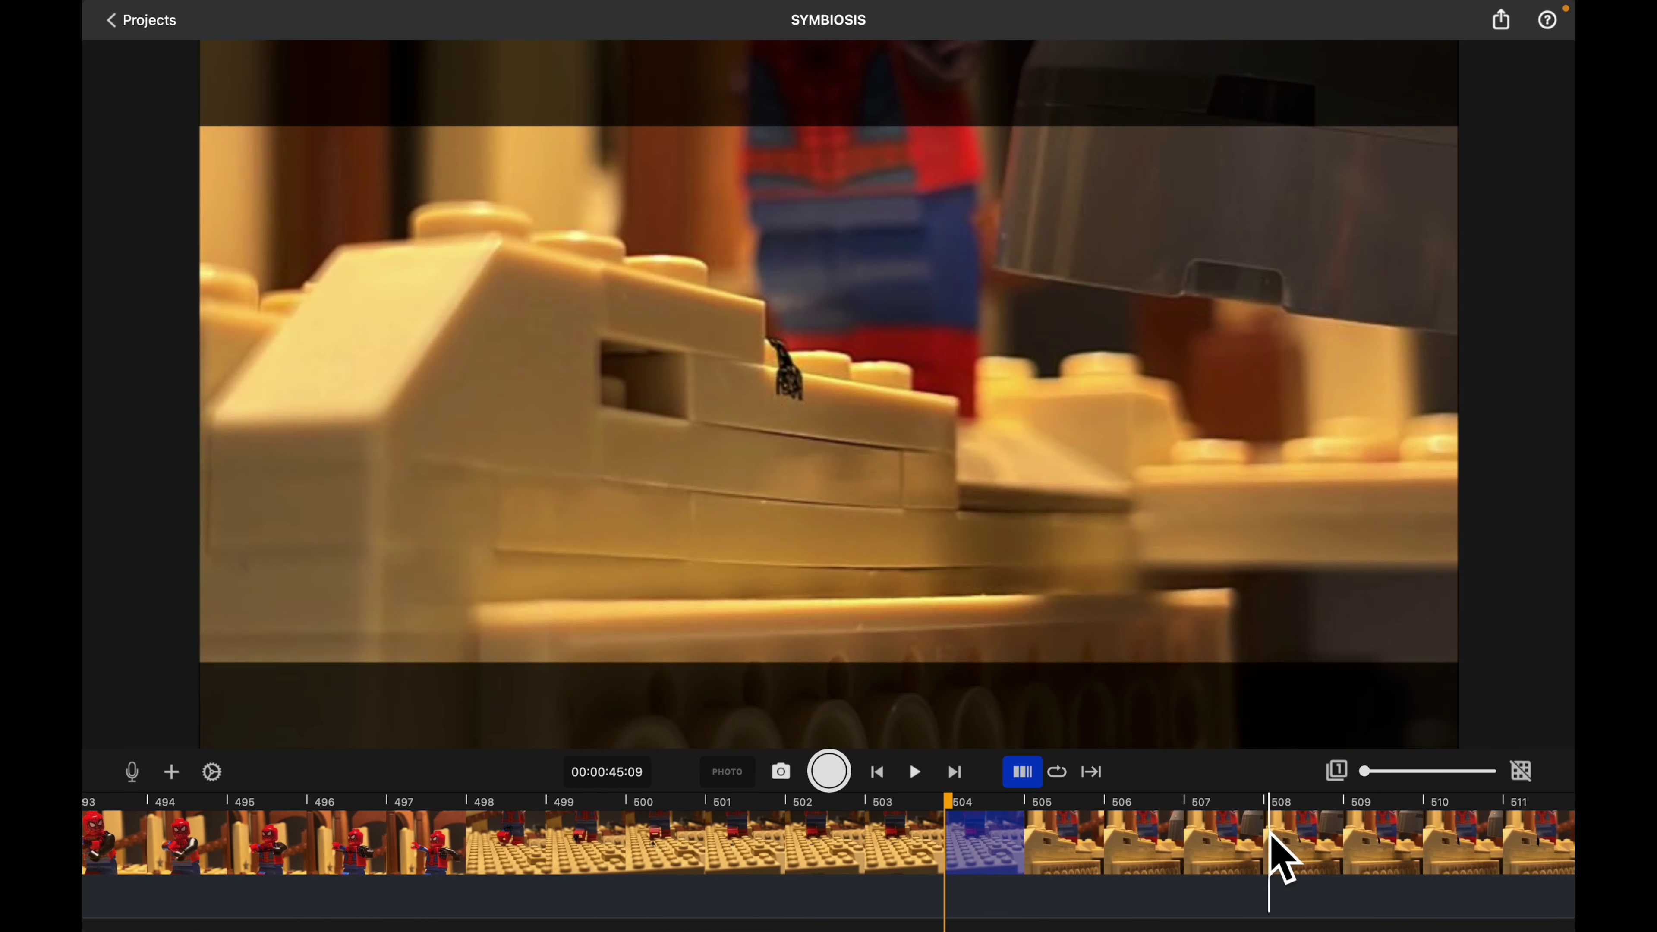
scroll(629, 849, "left", 5)
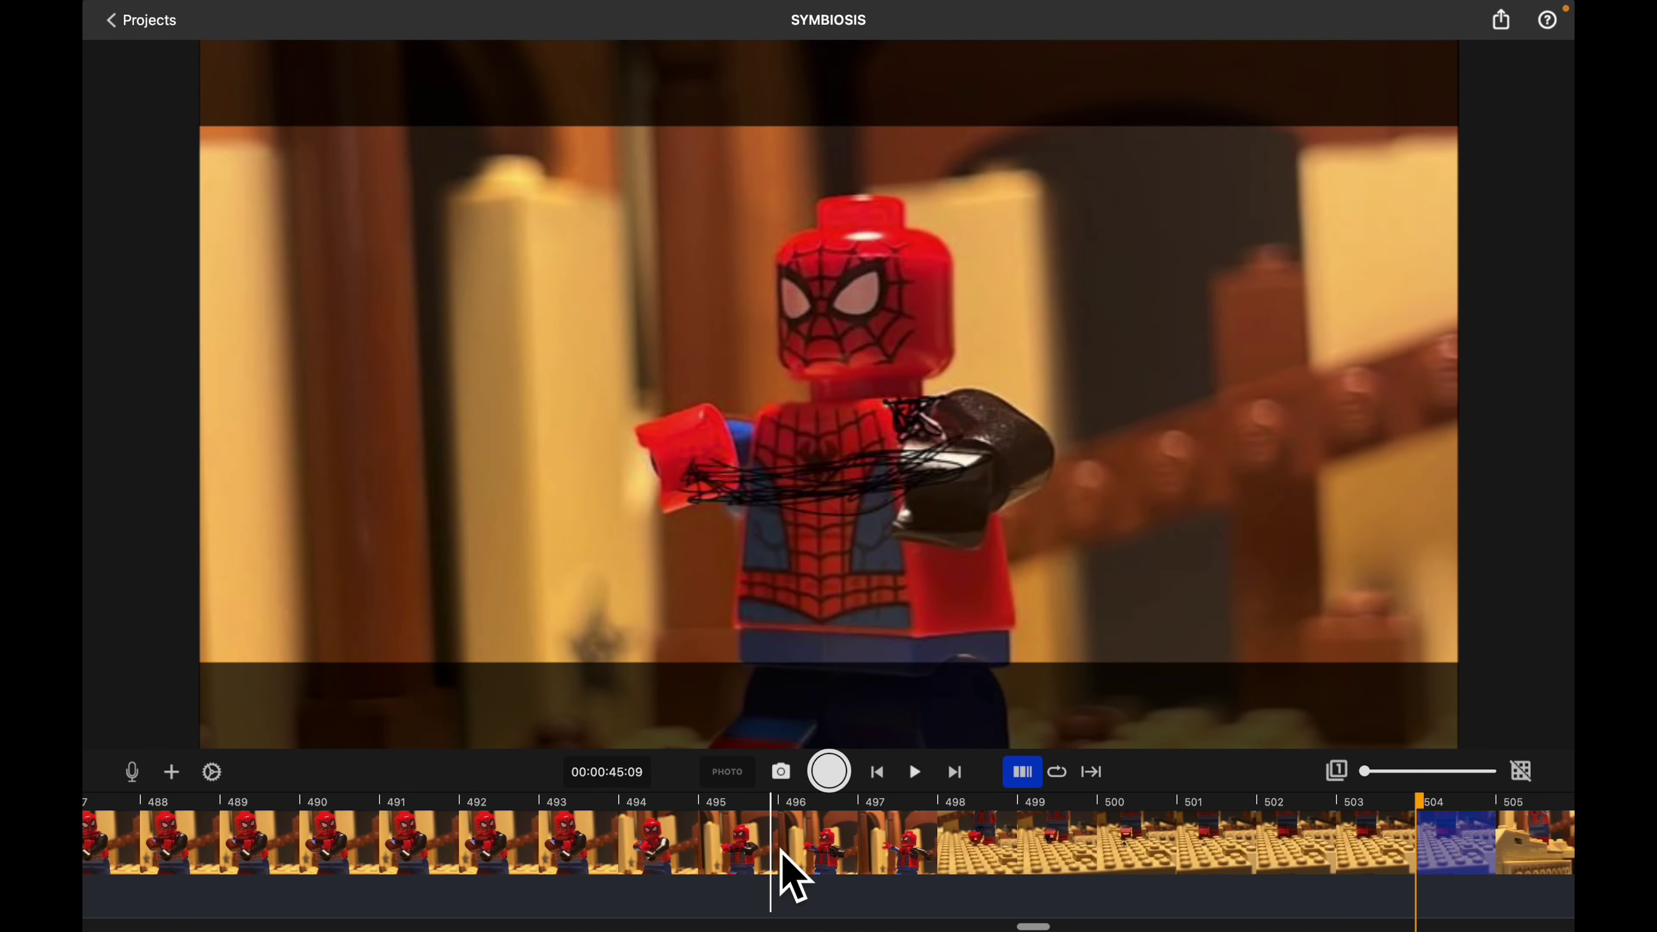
left_click(798, 858)
Step: Edit frame 496, centre the figure, and toggle the web-stroke layer off and on
right_click(847, 816)
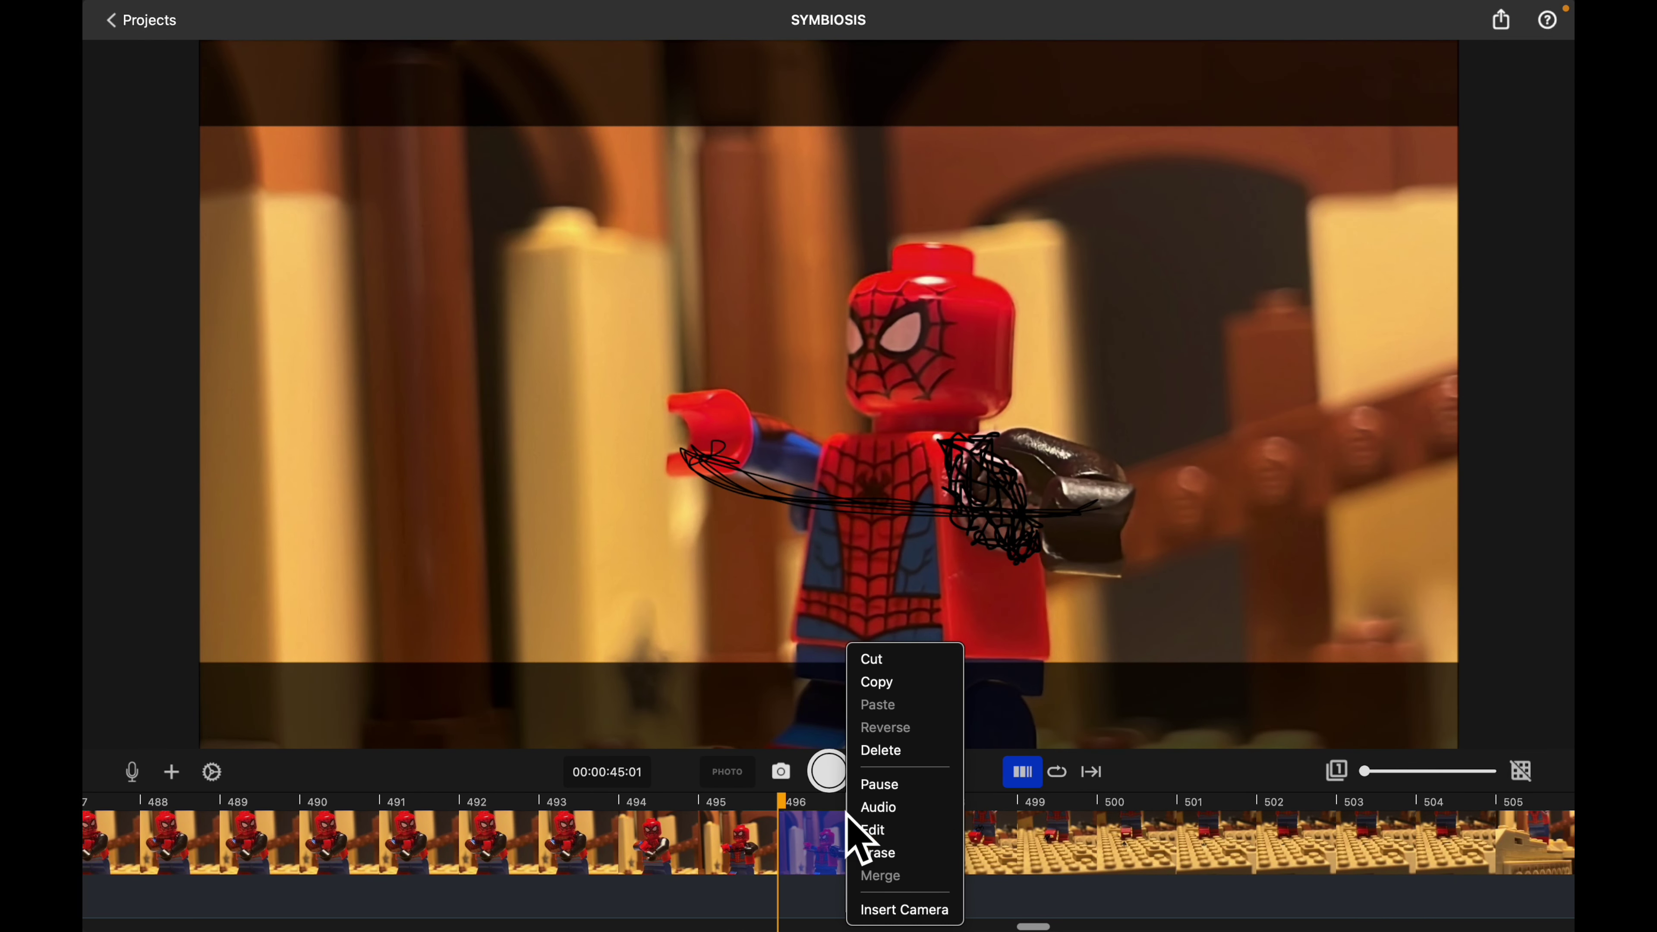
left_click(914, 828)
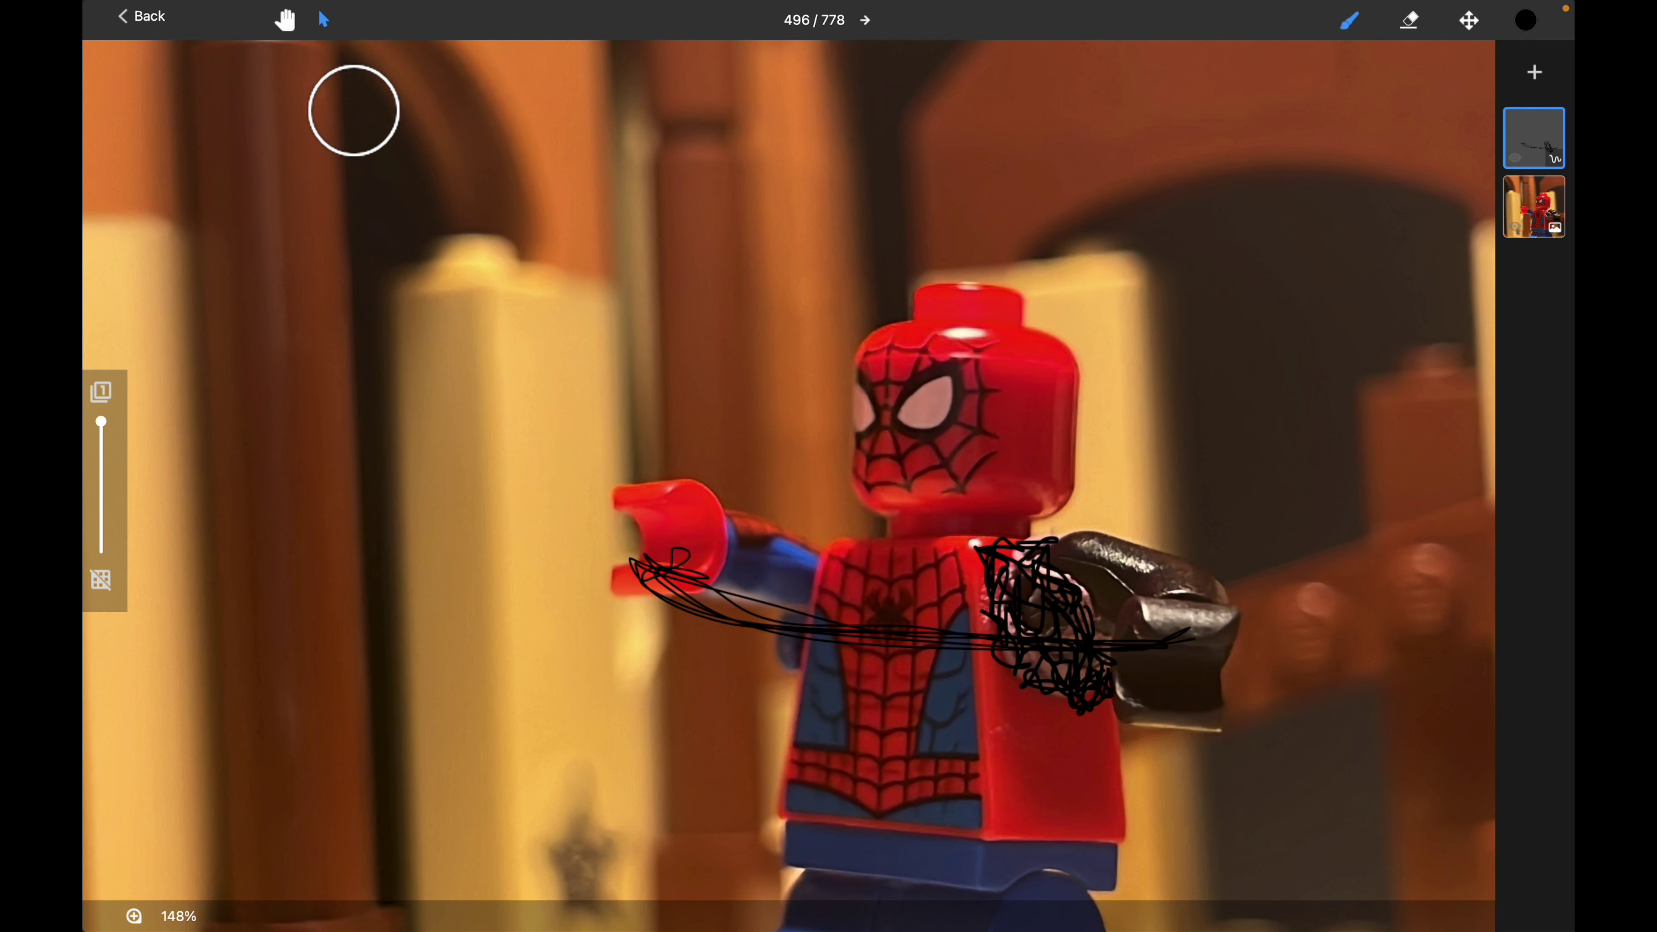
left_click_drag(920, 326, 710, 320)
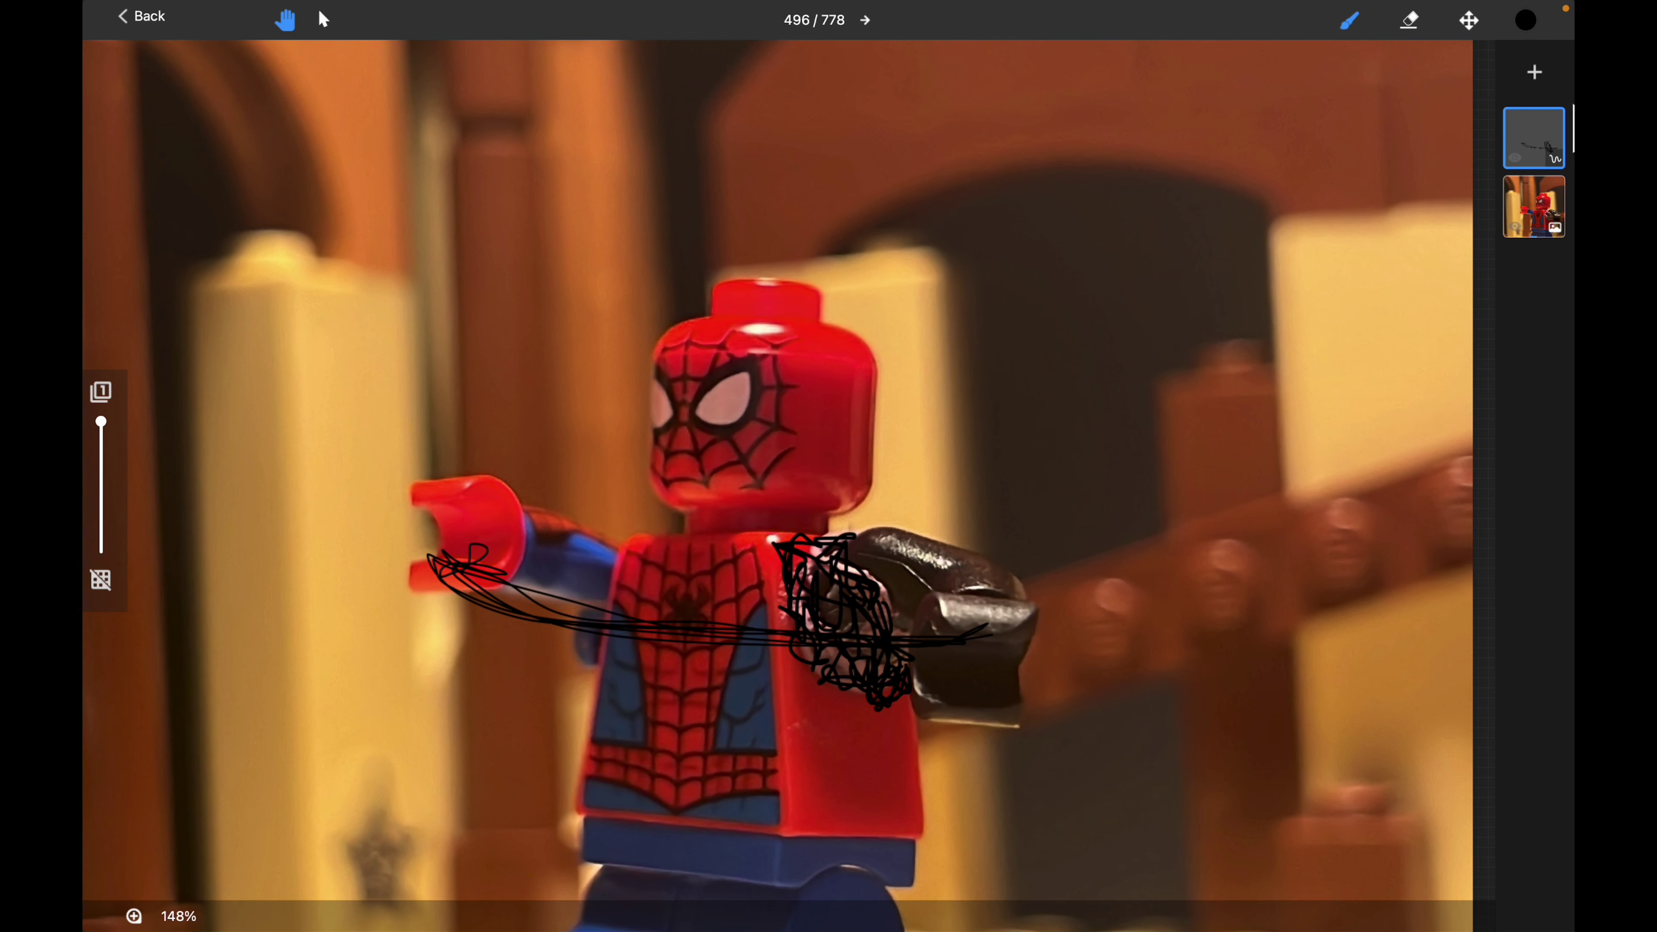
left_click(1514, 159)
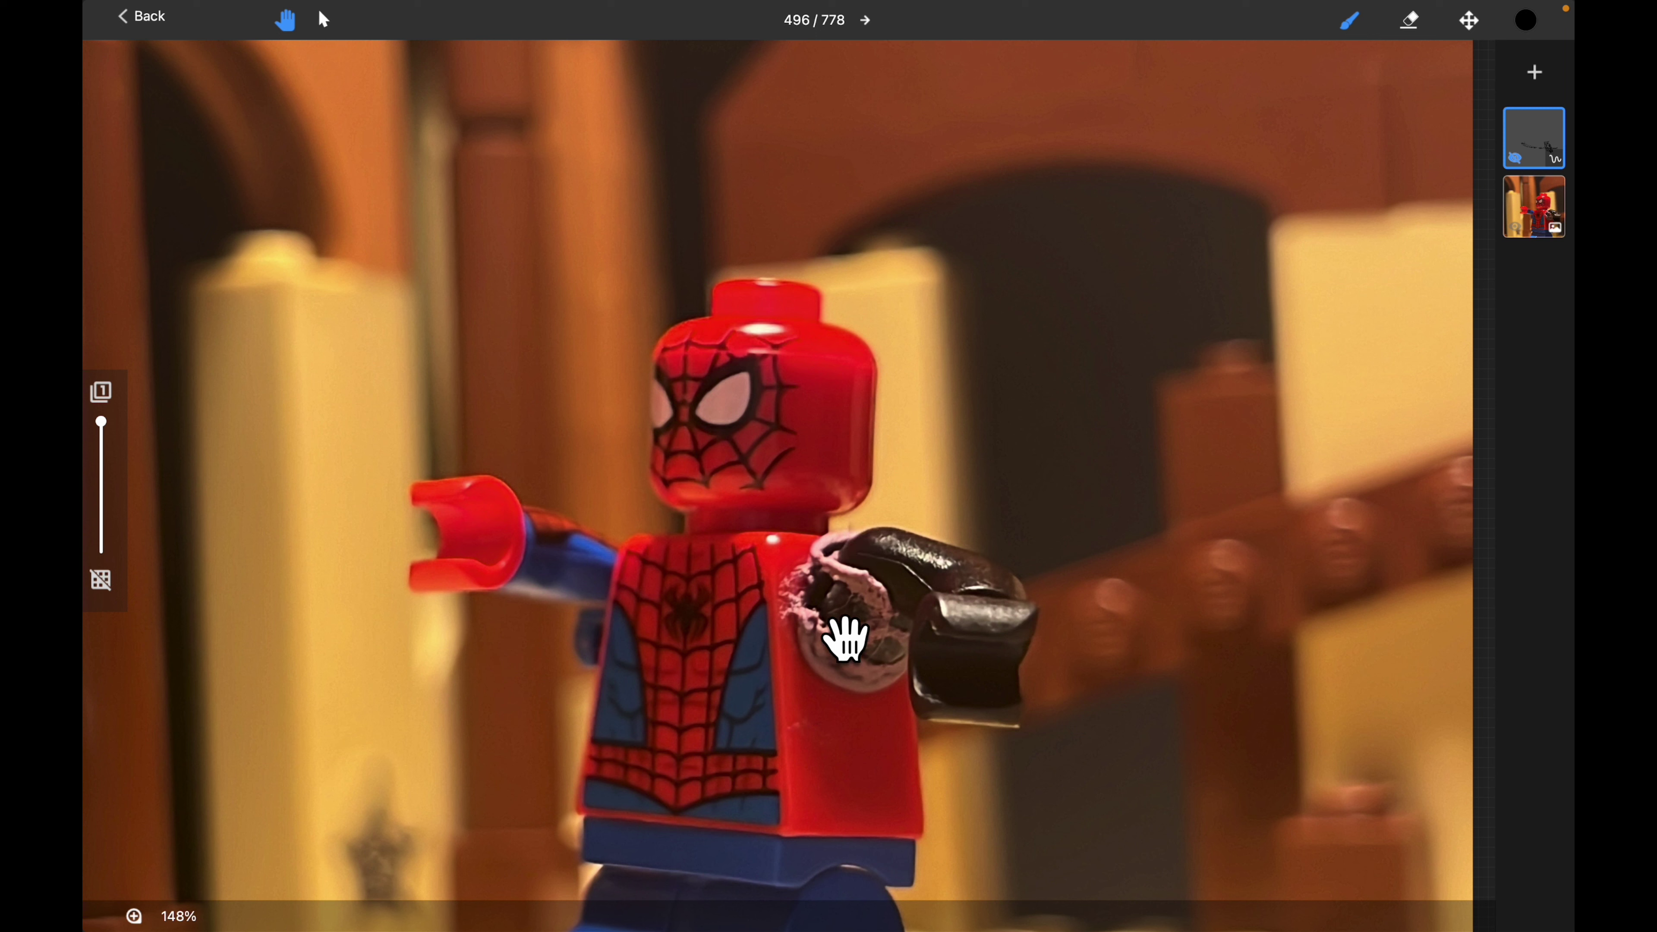
left_click(1515, 159)
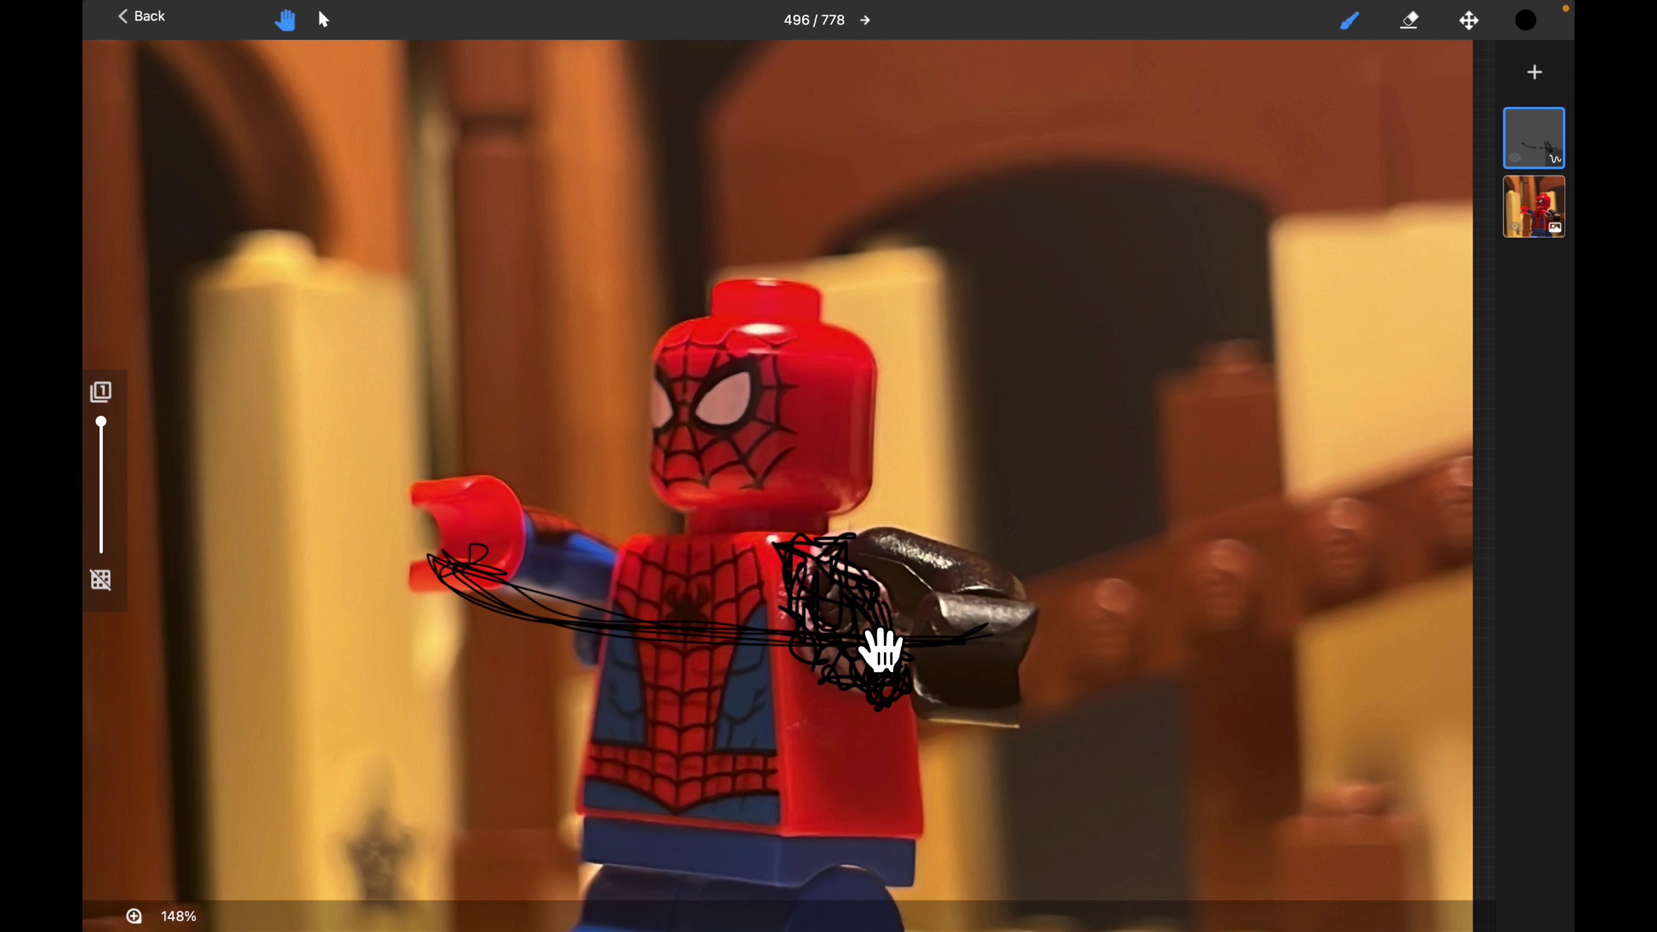
Step: Exit drawing mode and jump to frame 439 in the filmstrip
left_click(152, 16)
scroll(512, 849, "left", 10)
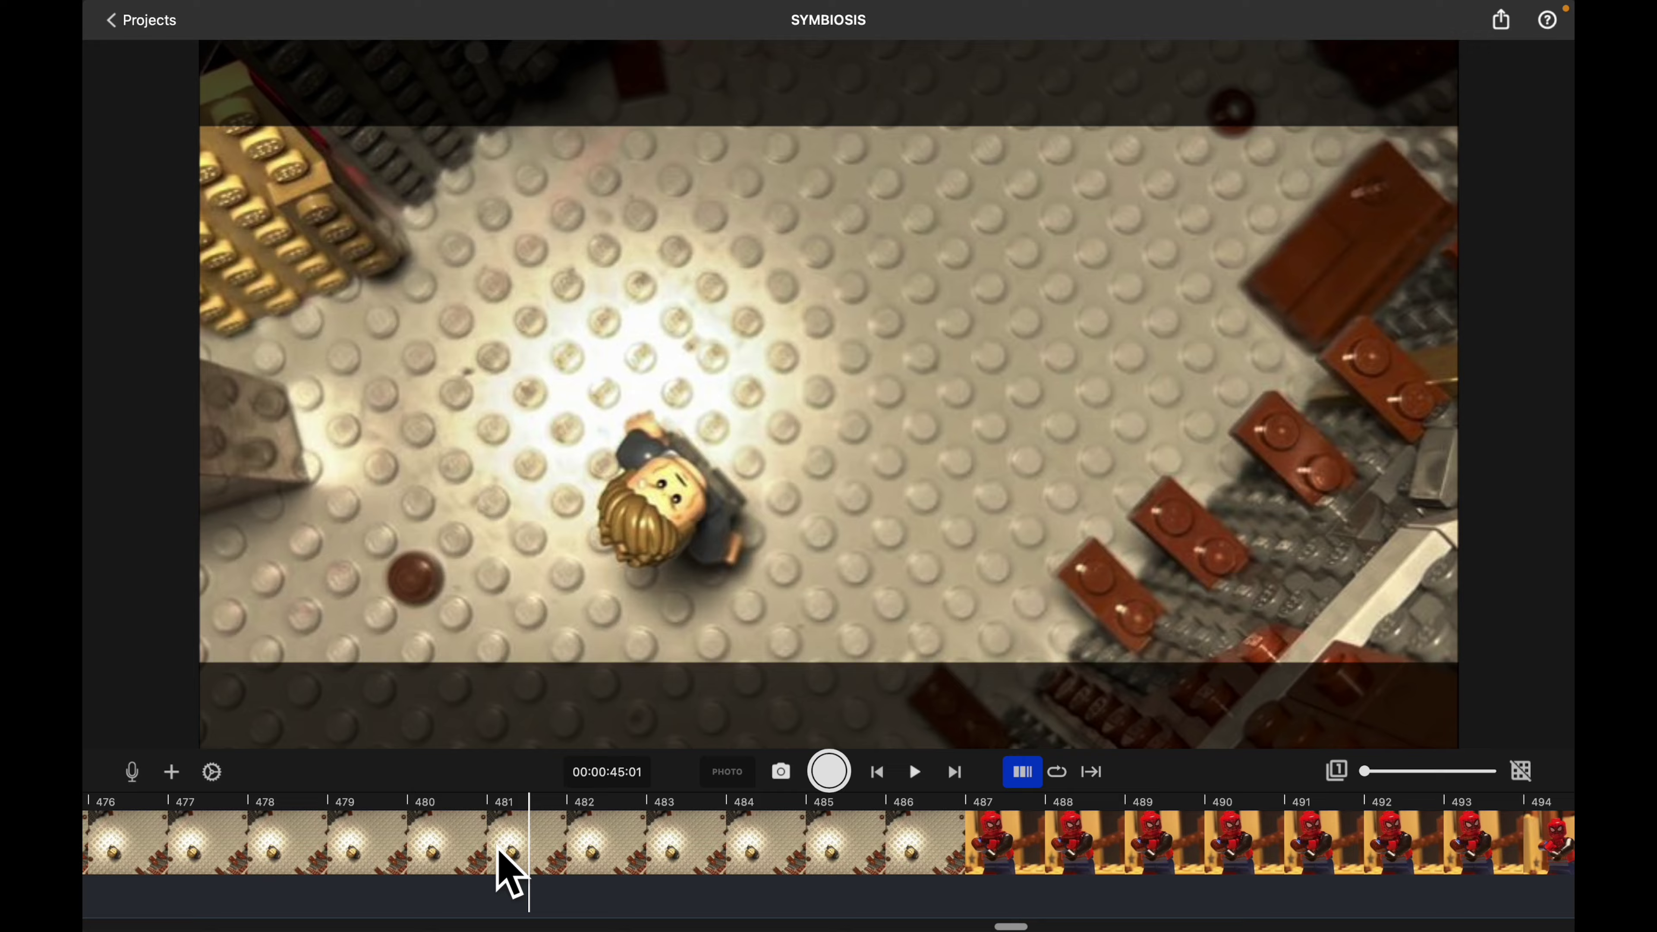
scroll(499, 852, "left", 15)
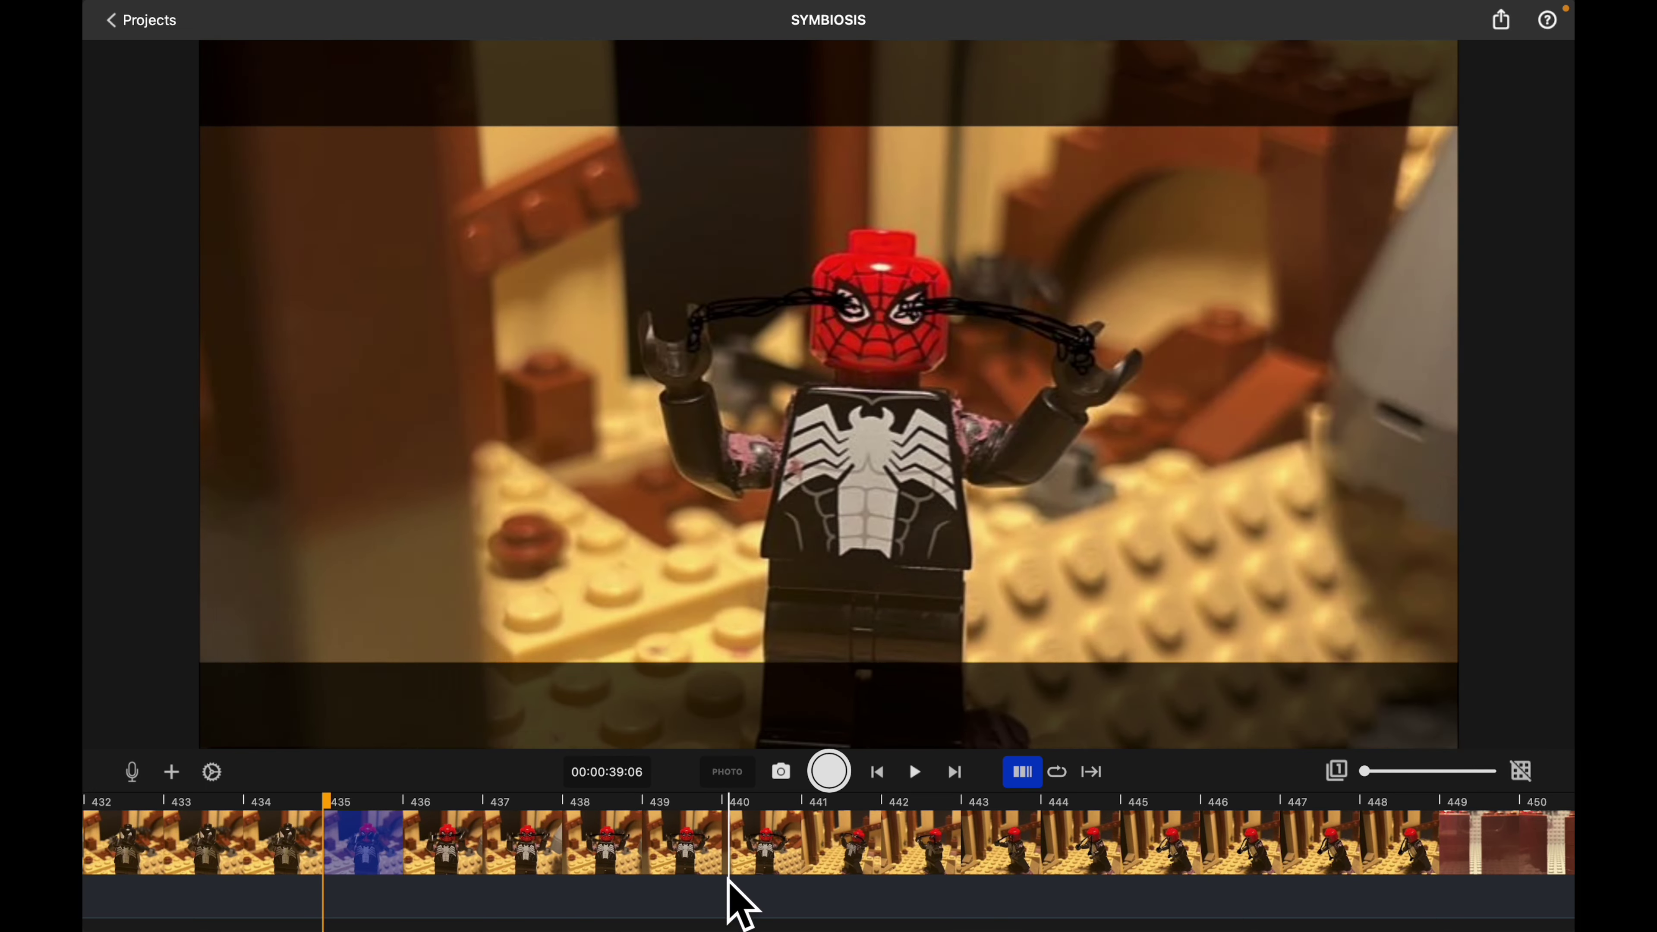
left_click(708, 864)
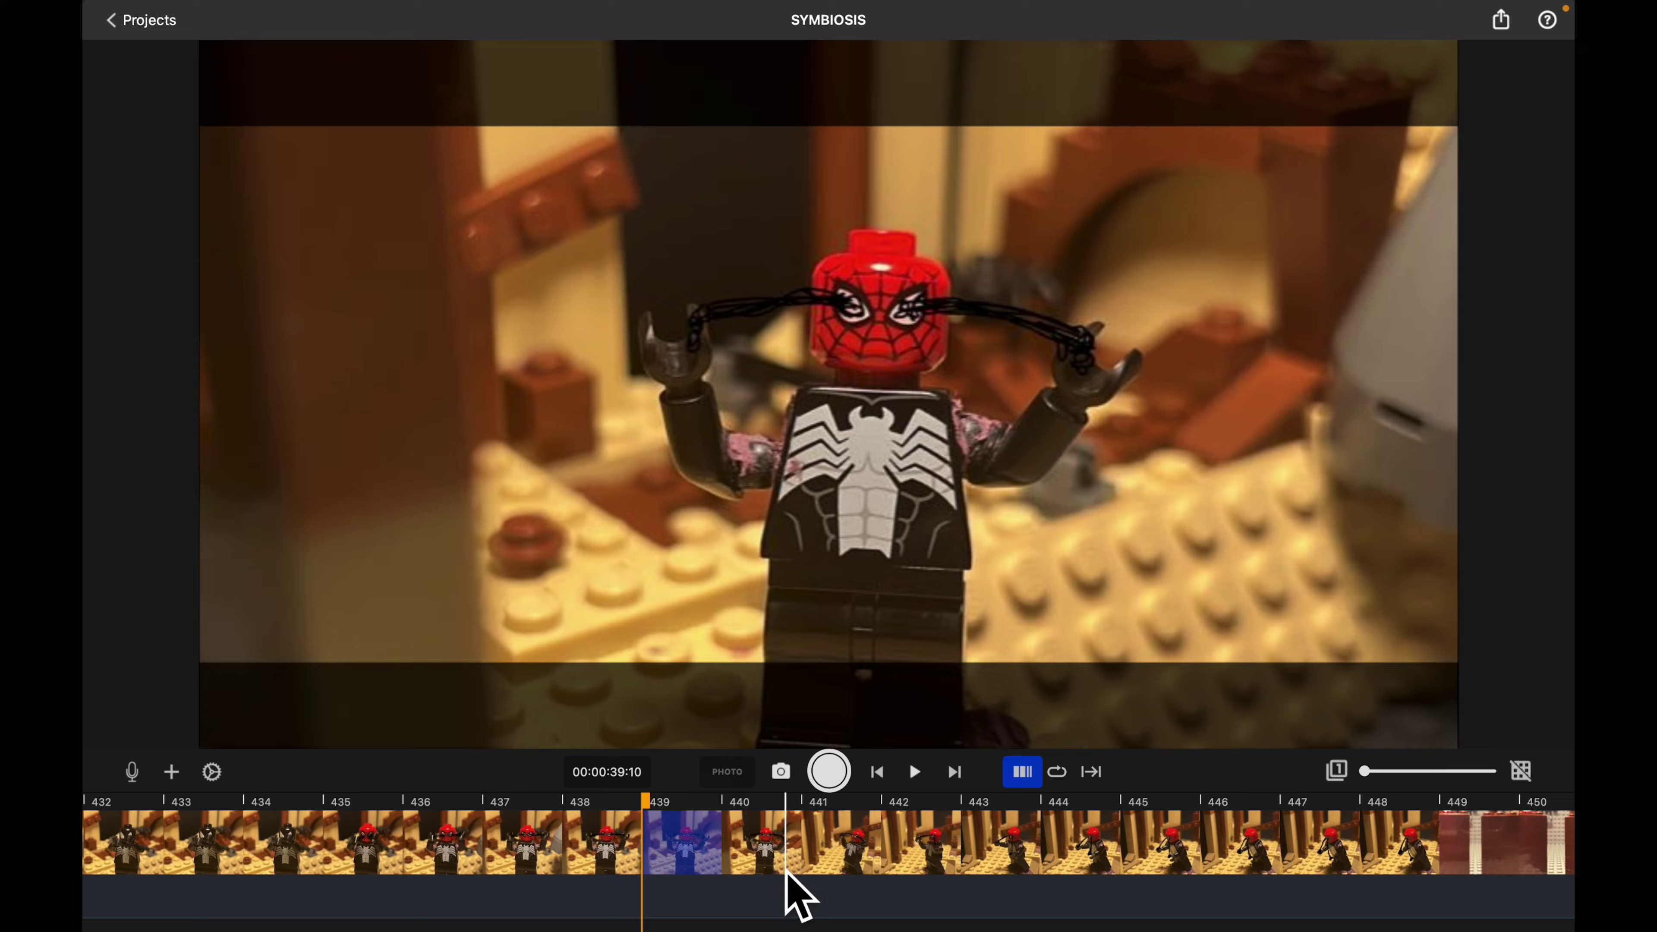
Step: Scrub to frame 383 of the tendril shot, then close SYMBIOSIS
scroll(790, 891, "left", 10)
scroll(792, 894, "left", 12)
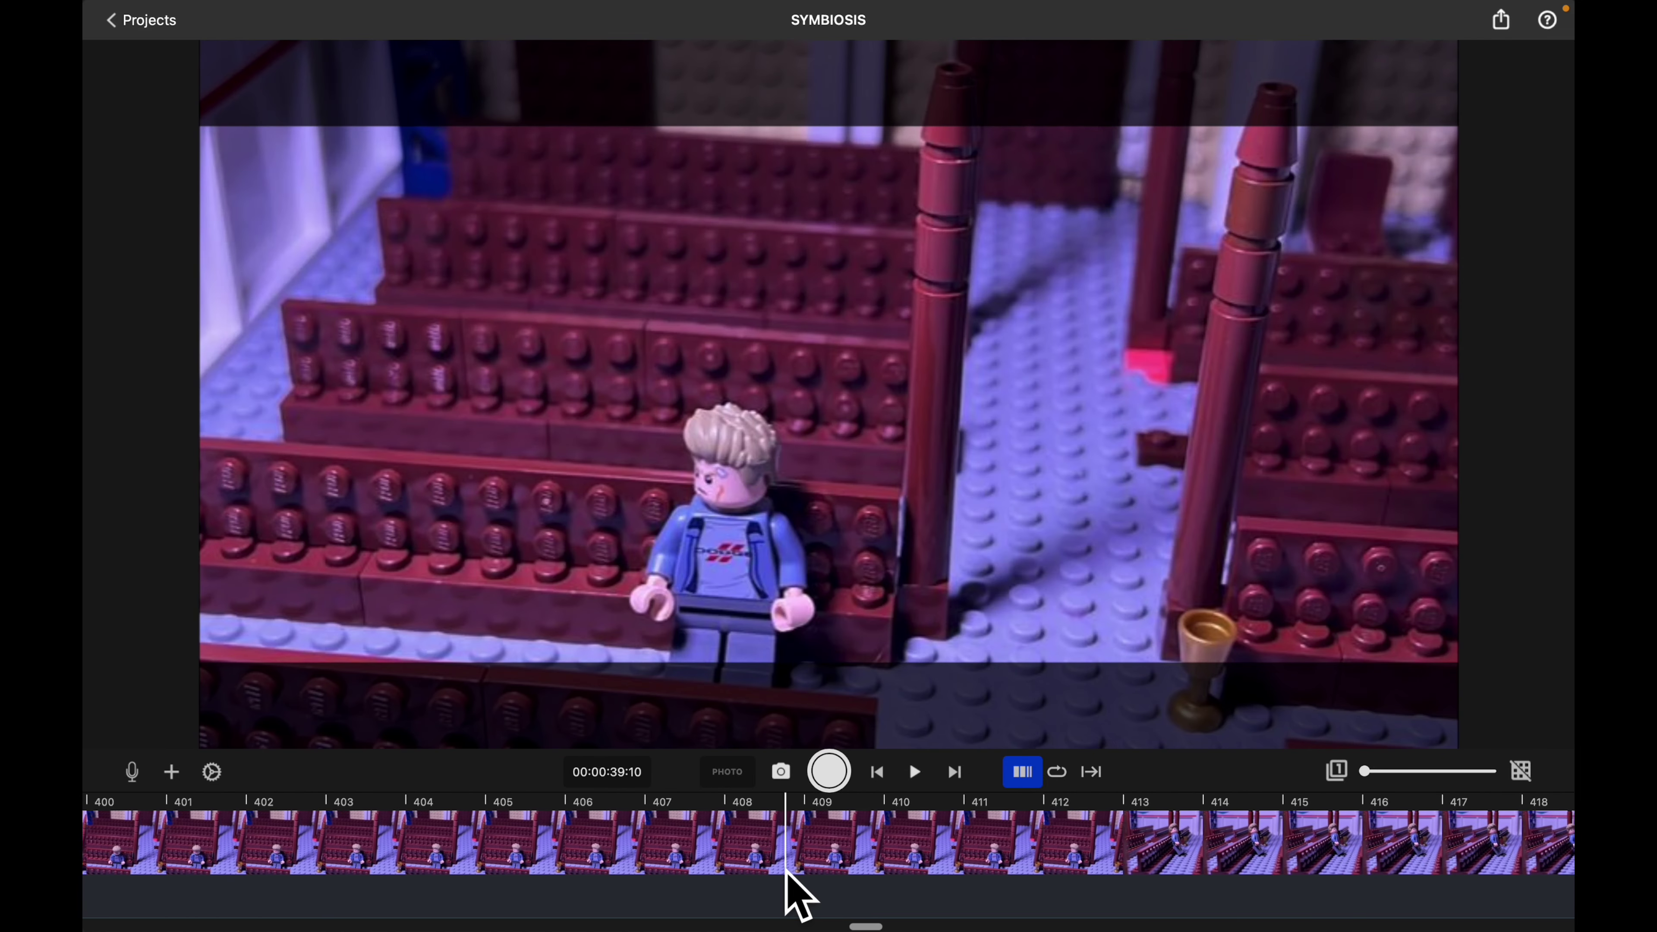
scroll(787, 888, "left", 2)
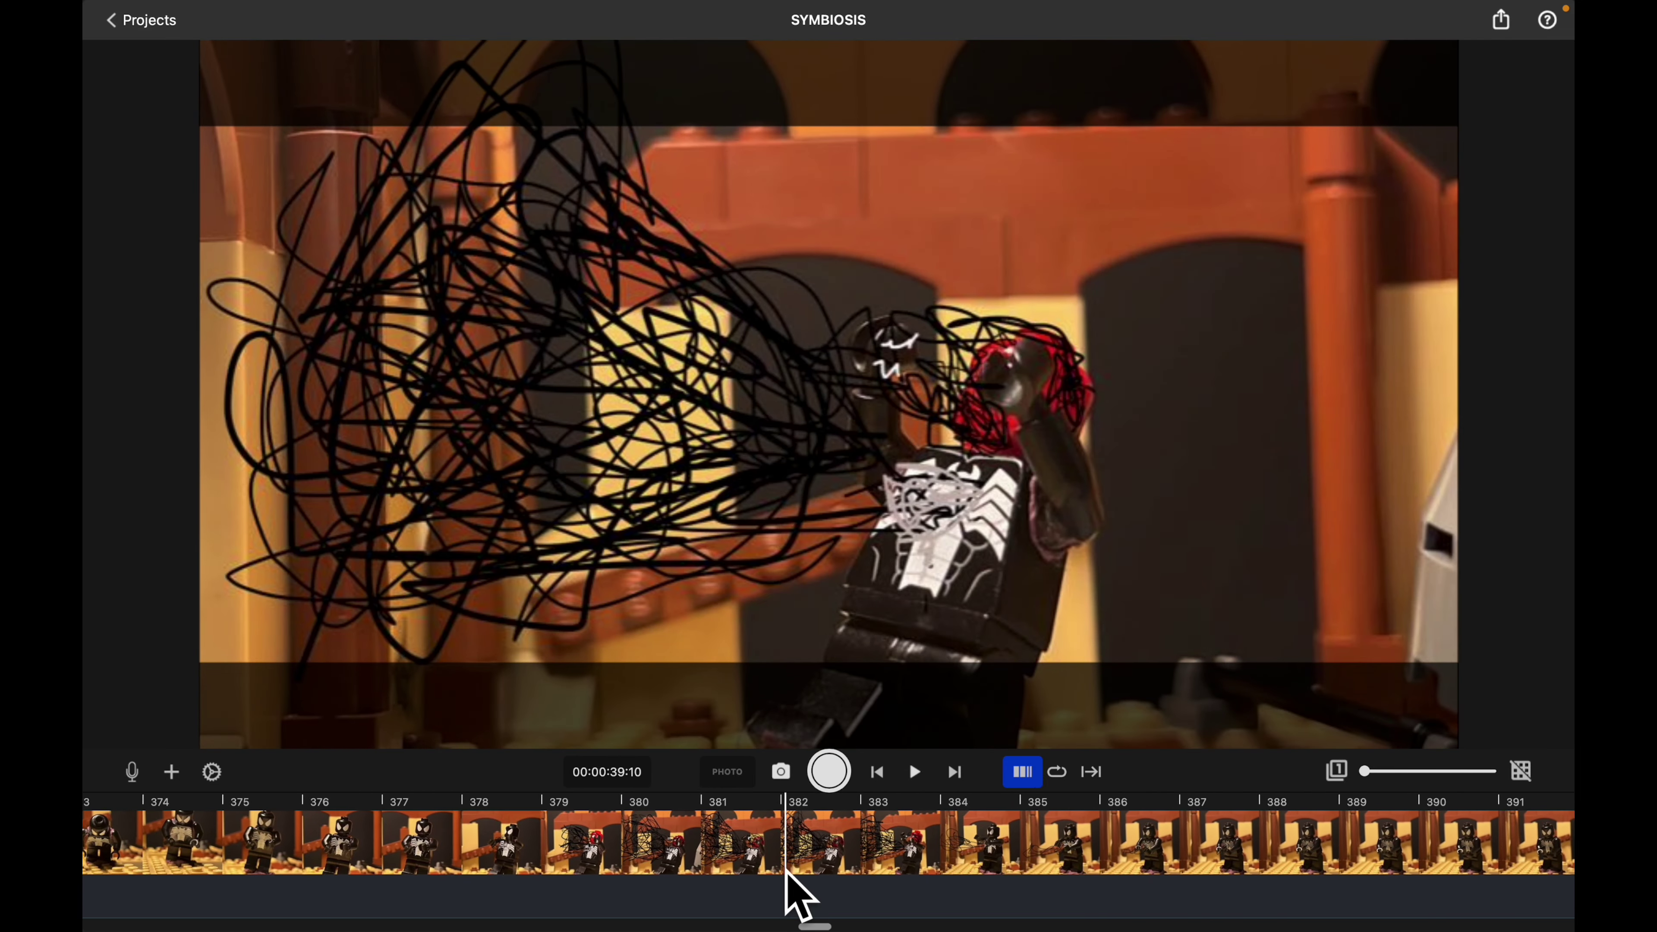
left_click_drag(788, 889, 958, 865)
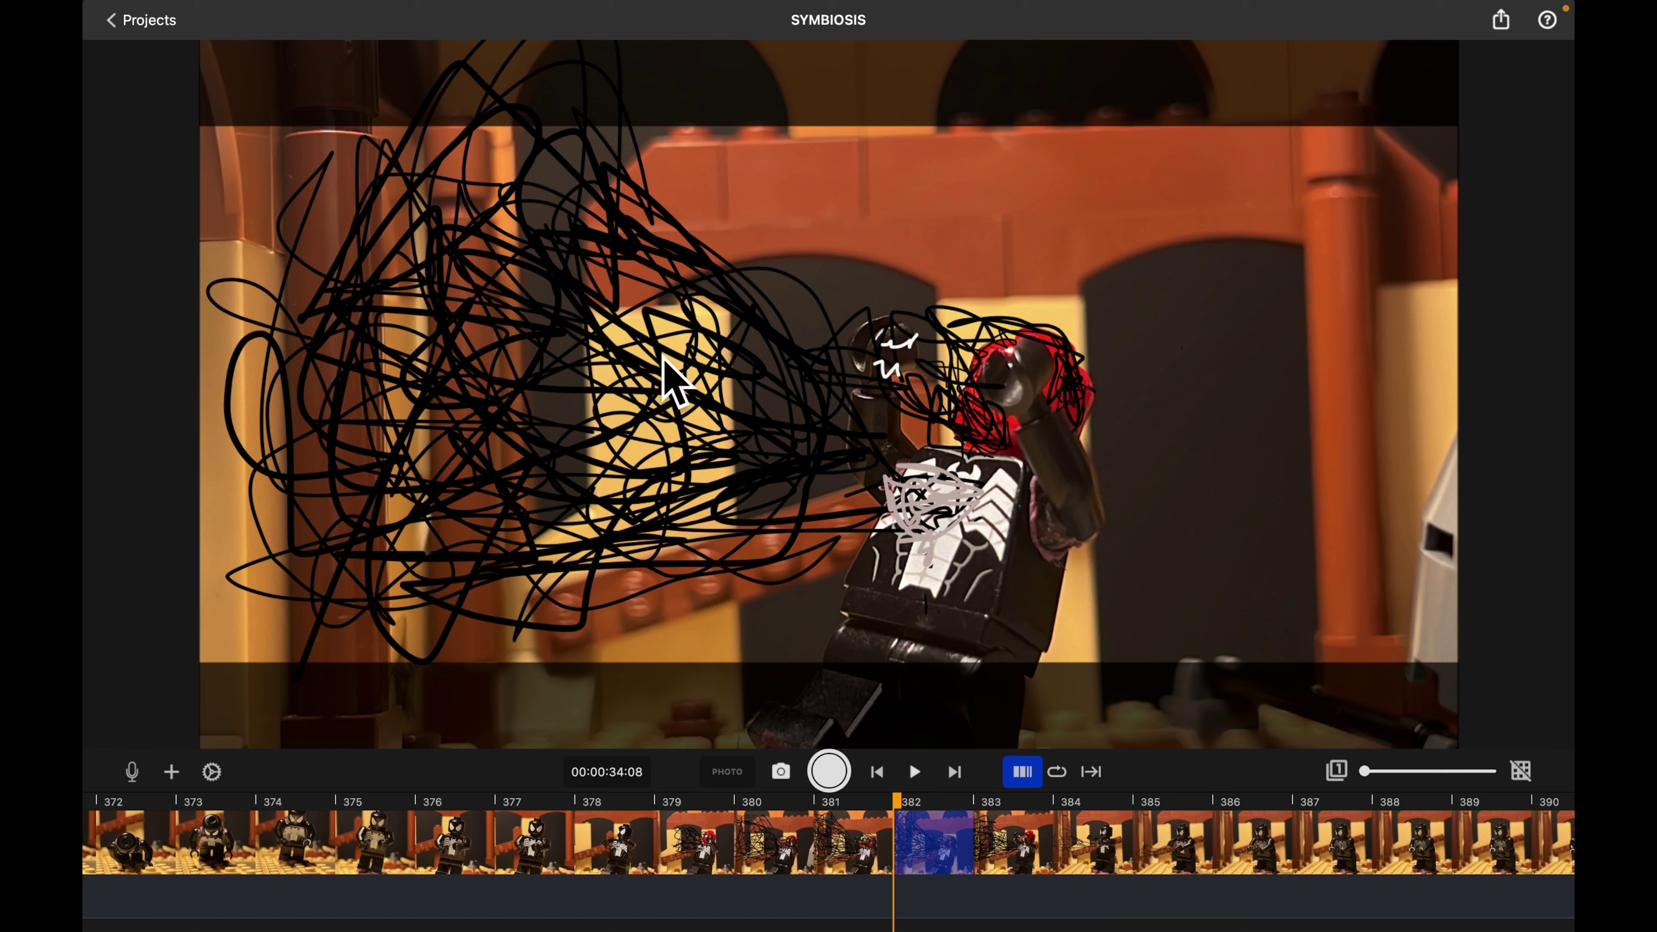
mouse_move(982, 836)
left_mouse_down()
mouse_move(1110, 889)
mouse_move(1158, 870)
mouse_move(1011, 849)
left_mouse_up()
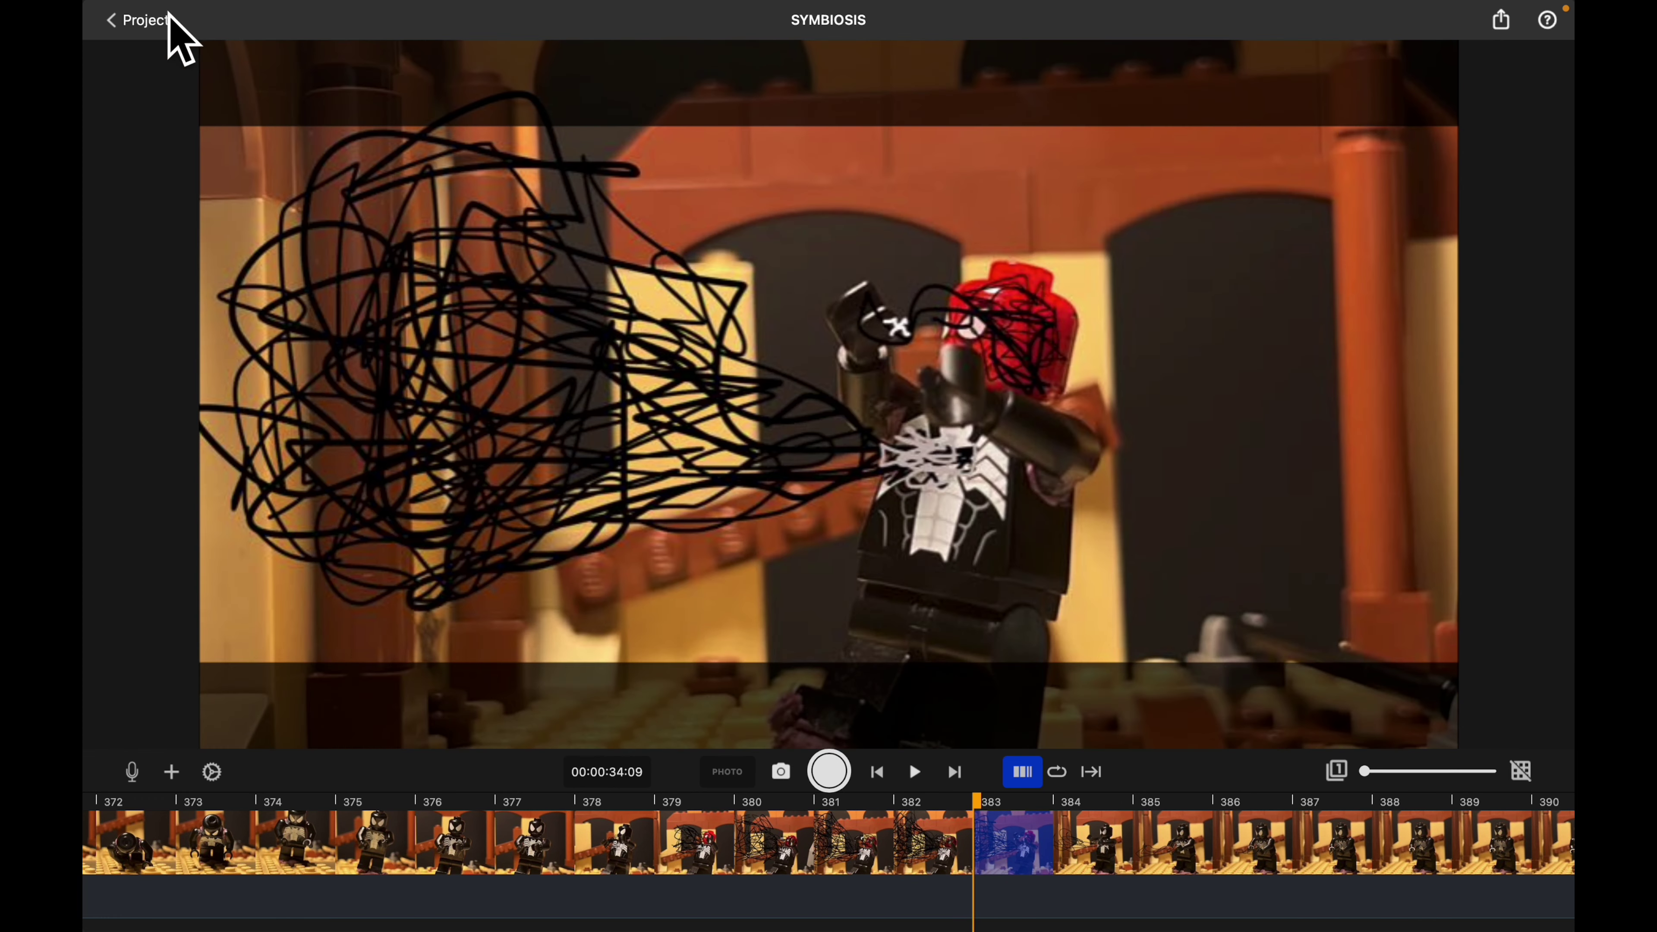
left_click(139, 21)
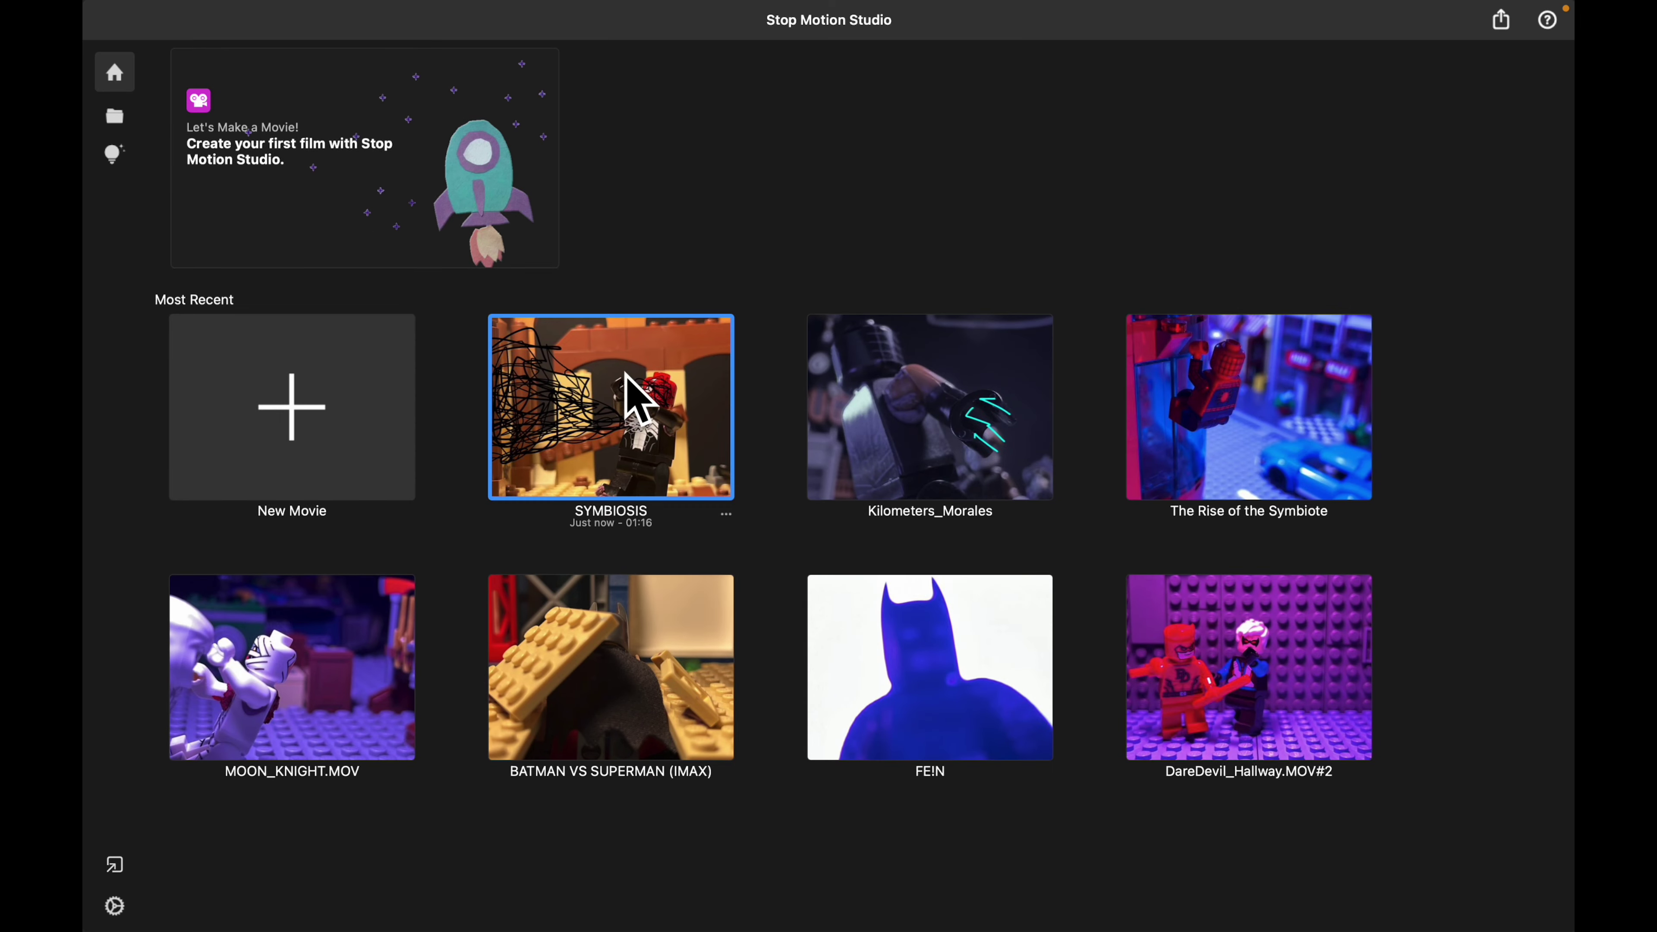
Step: Open MOON_KNIGHT.MOV, jump to frame 133, and step forward to frame 135
left_click(351, 649)
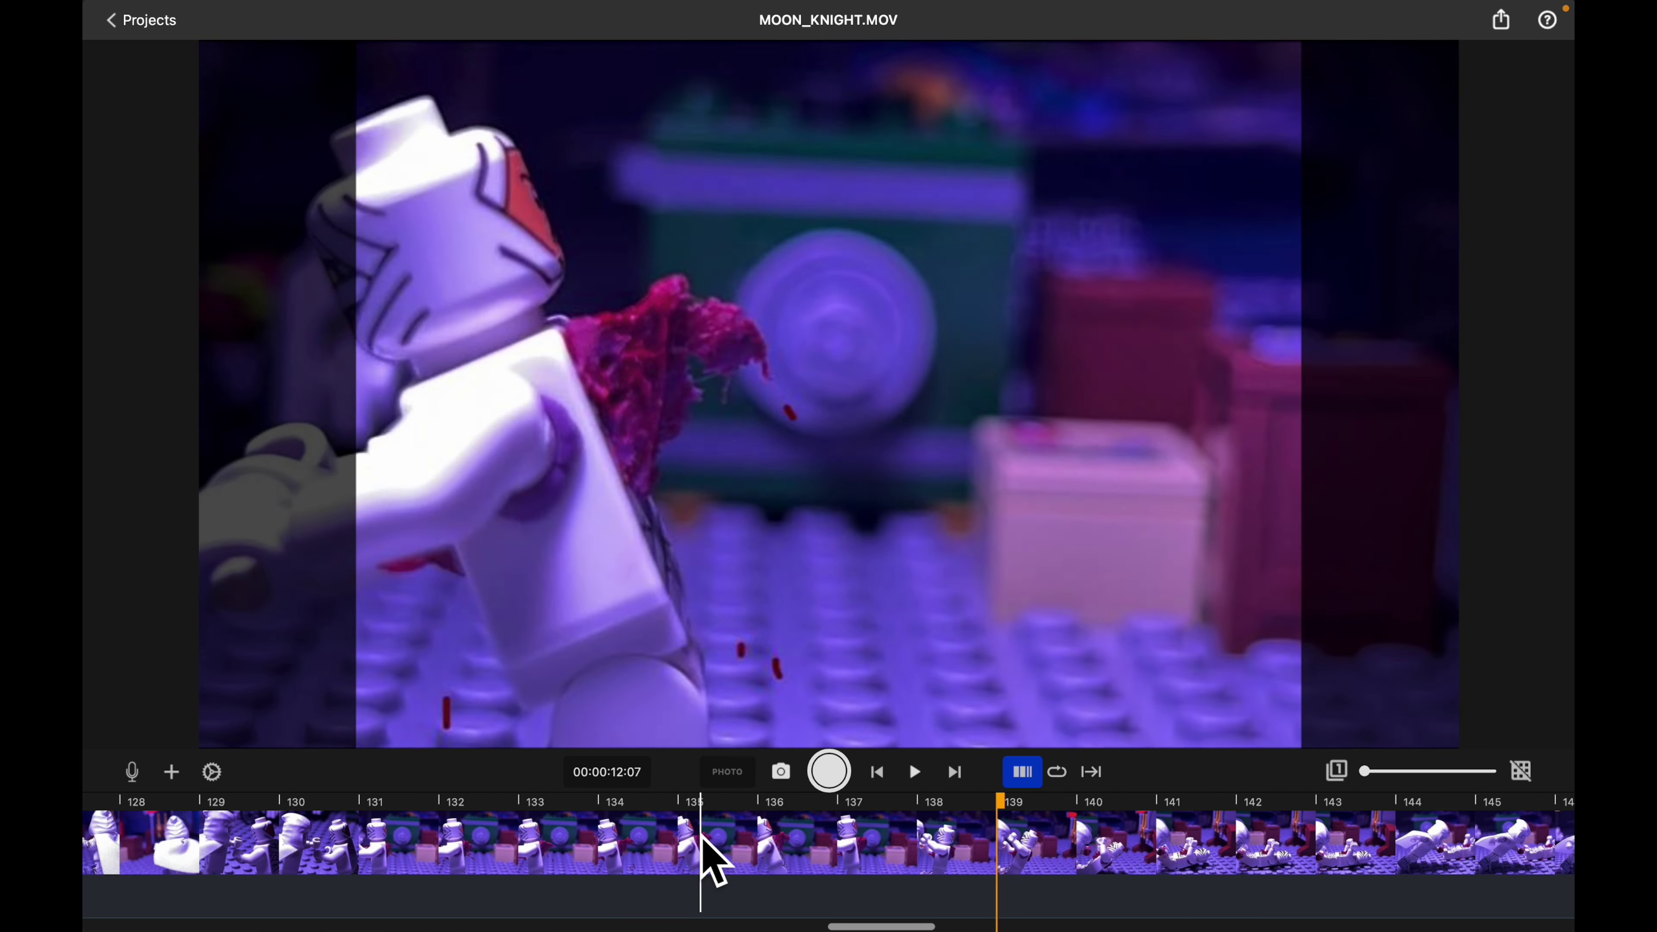
scroll(705, 843, "right", 4)
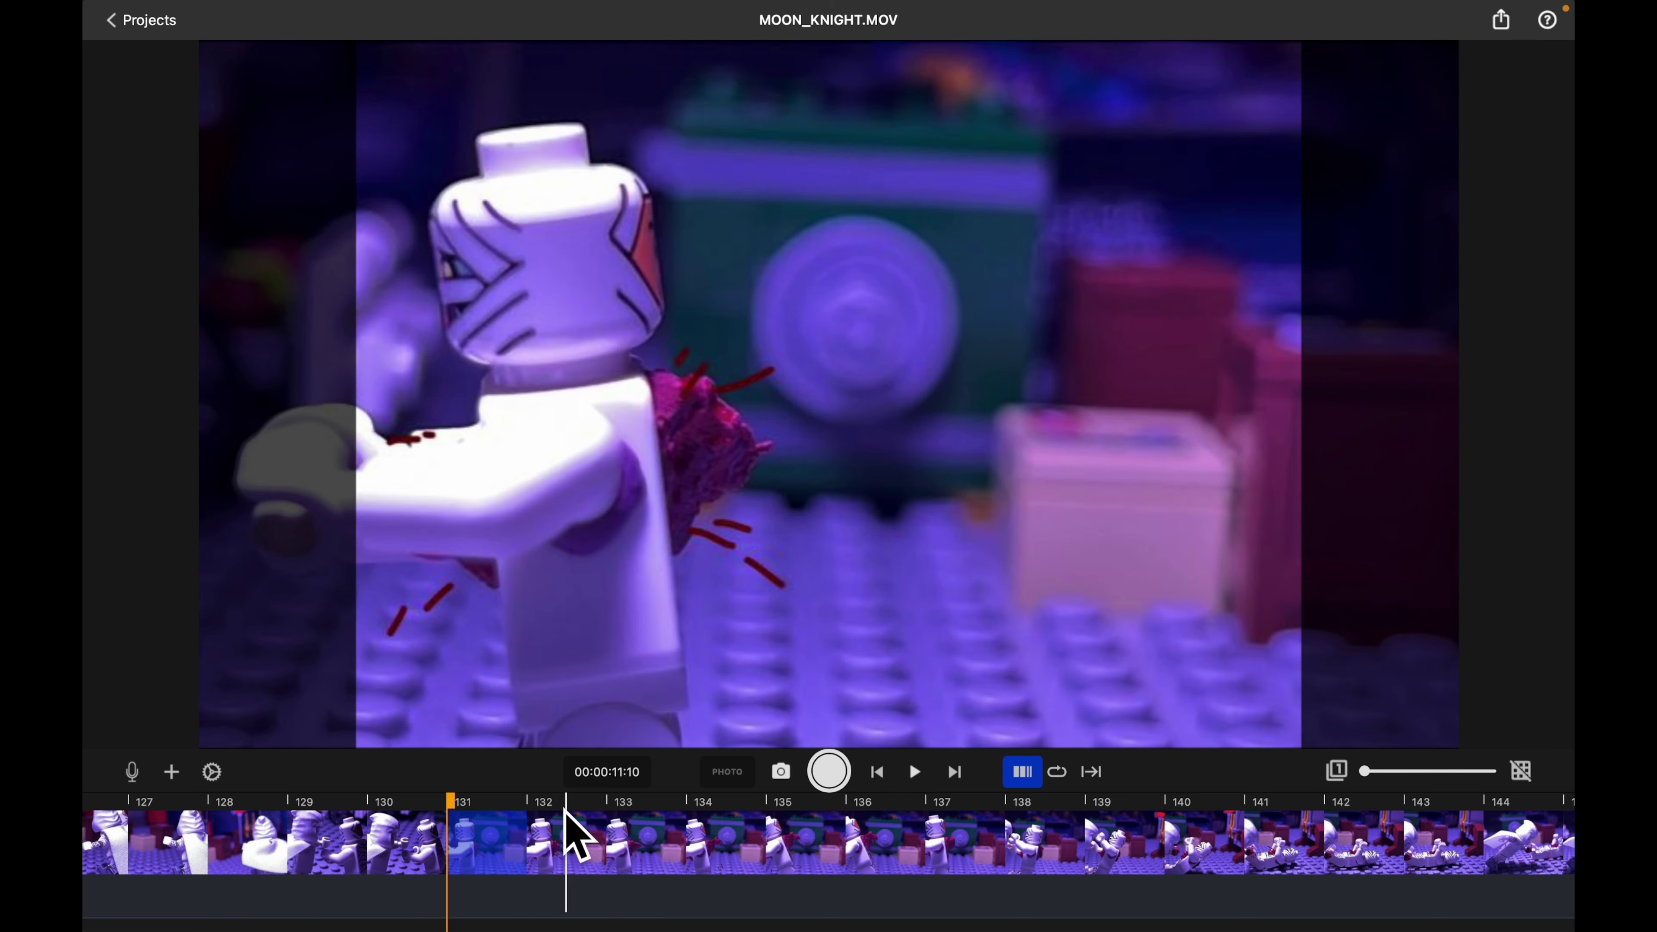
left_click(608, 842)
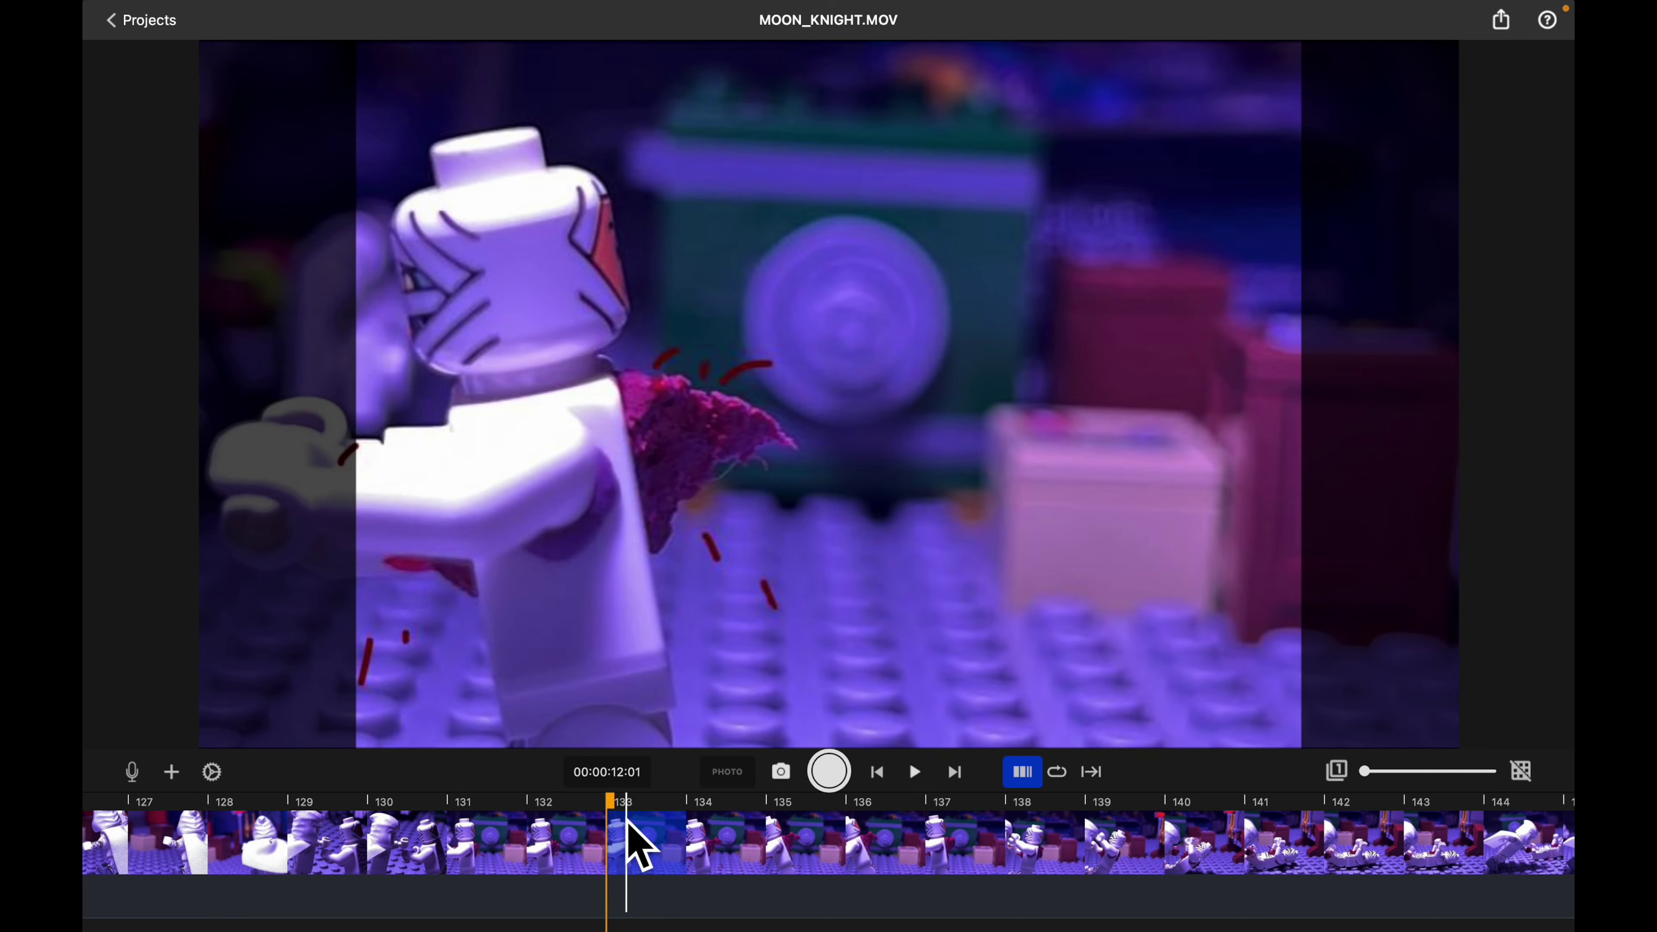
key("Right")
key("Right")
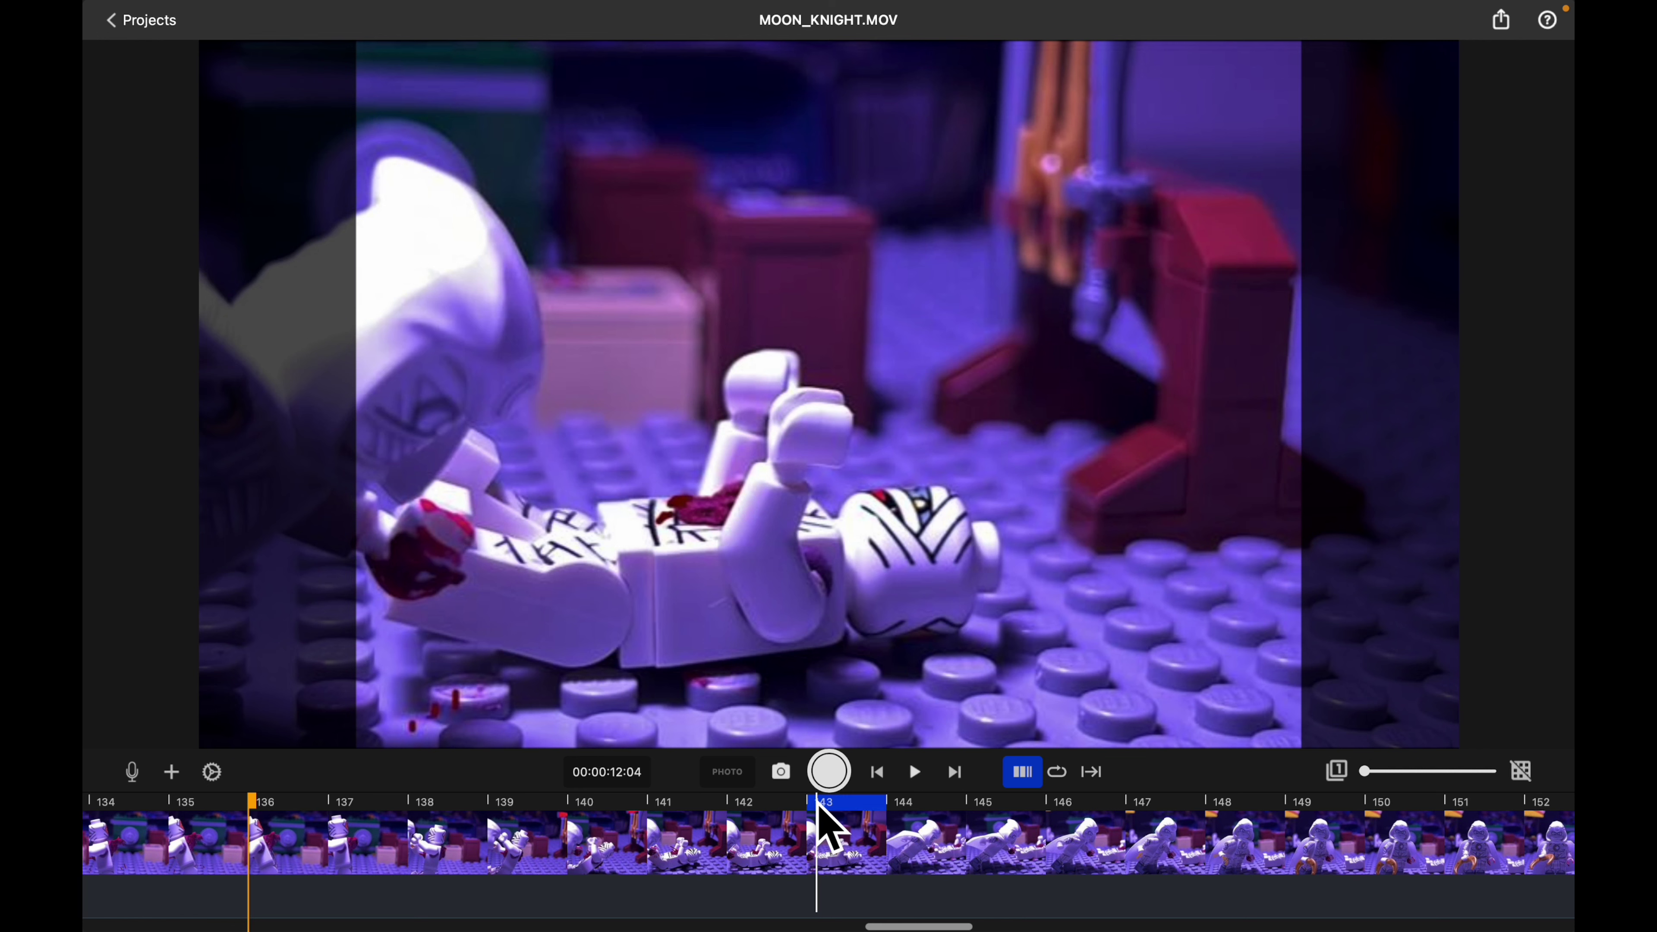
Step: Visit frames 143 and 149, then advance to frame 220 with the bloody blade
left_click(830, 845)
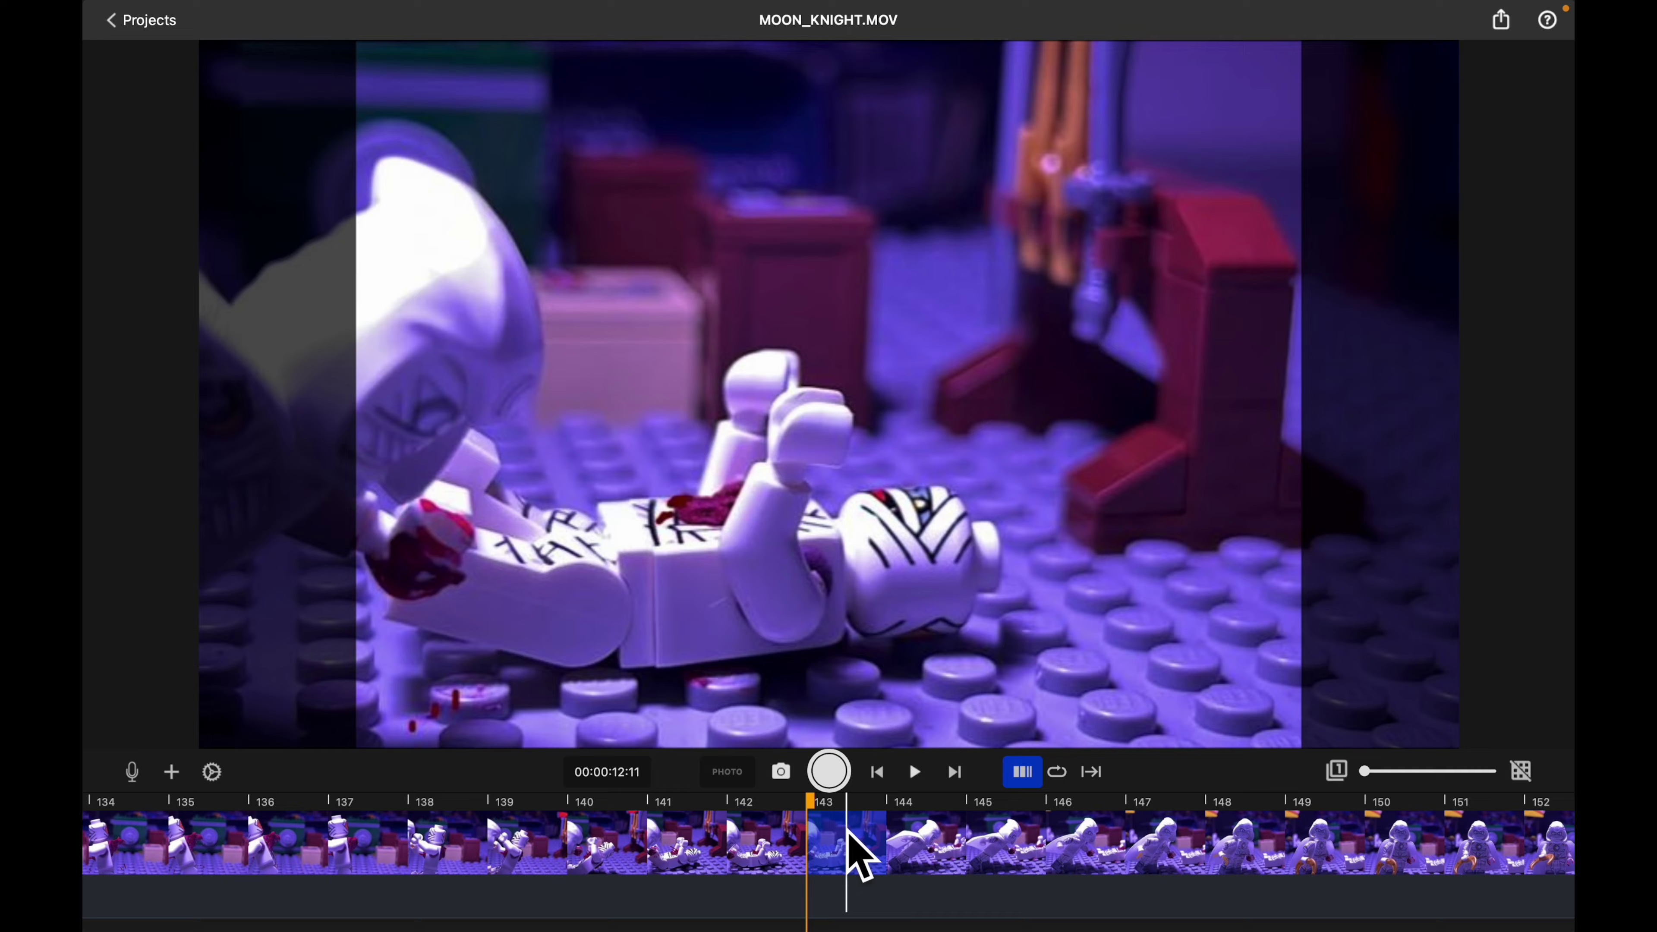
scroll(851, 839, "right", 10)
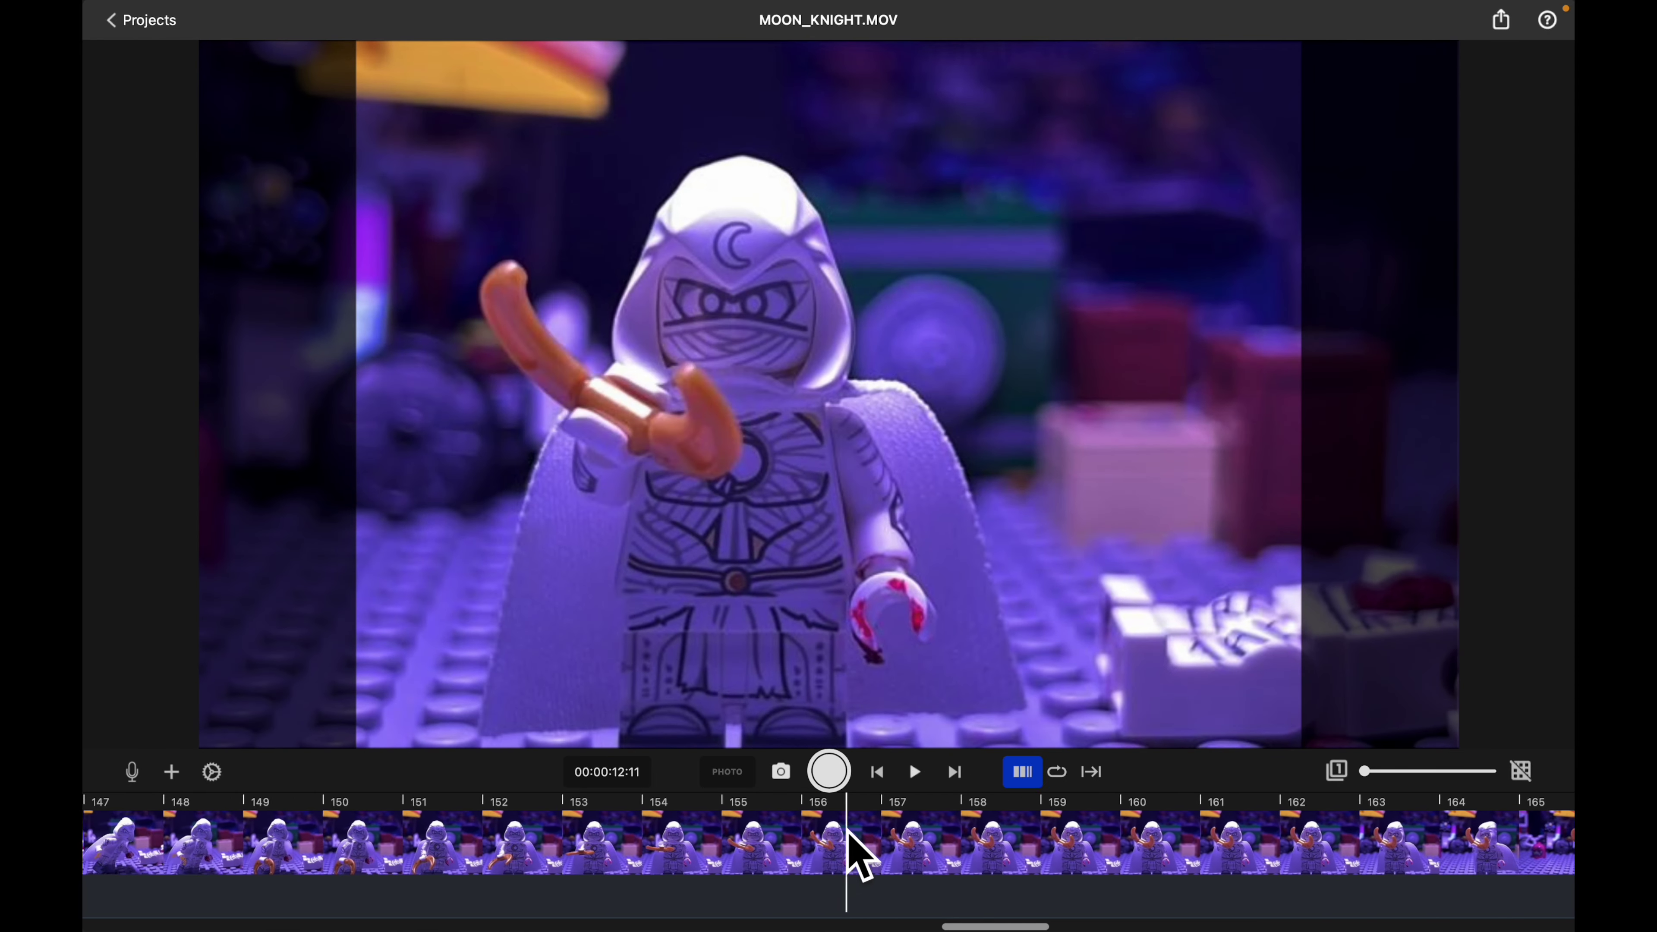
scroll(849, 838, "left", 6)
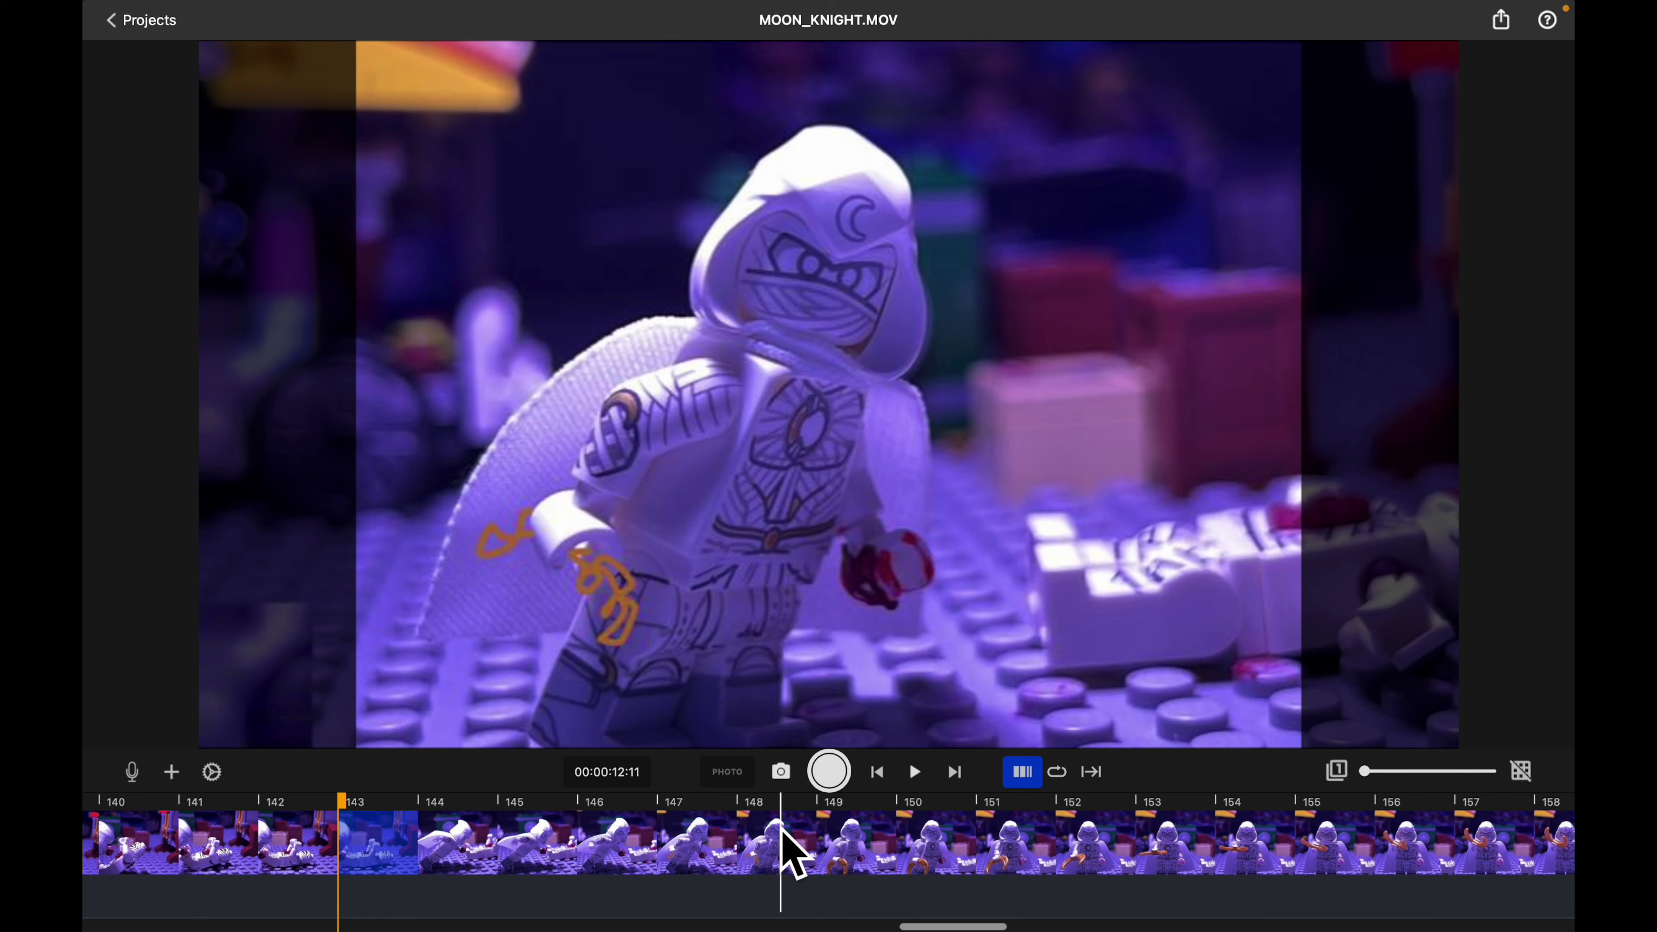
left_click(860, 850)
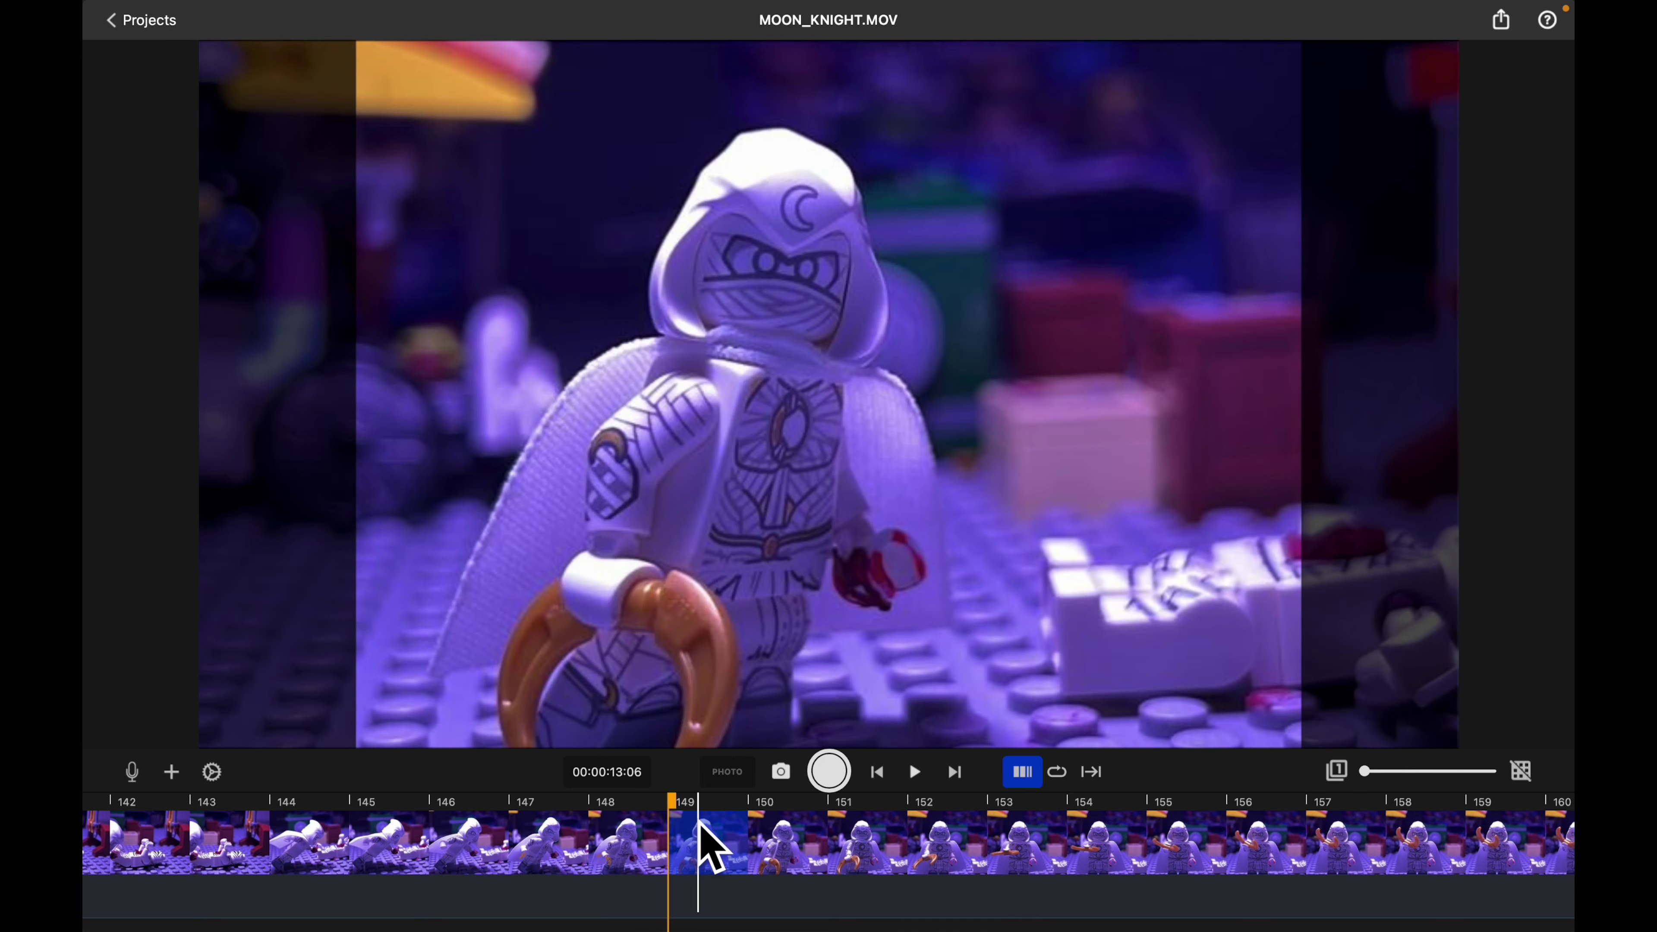
scroll(708, 842, "right", 10)
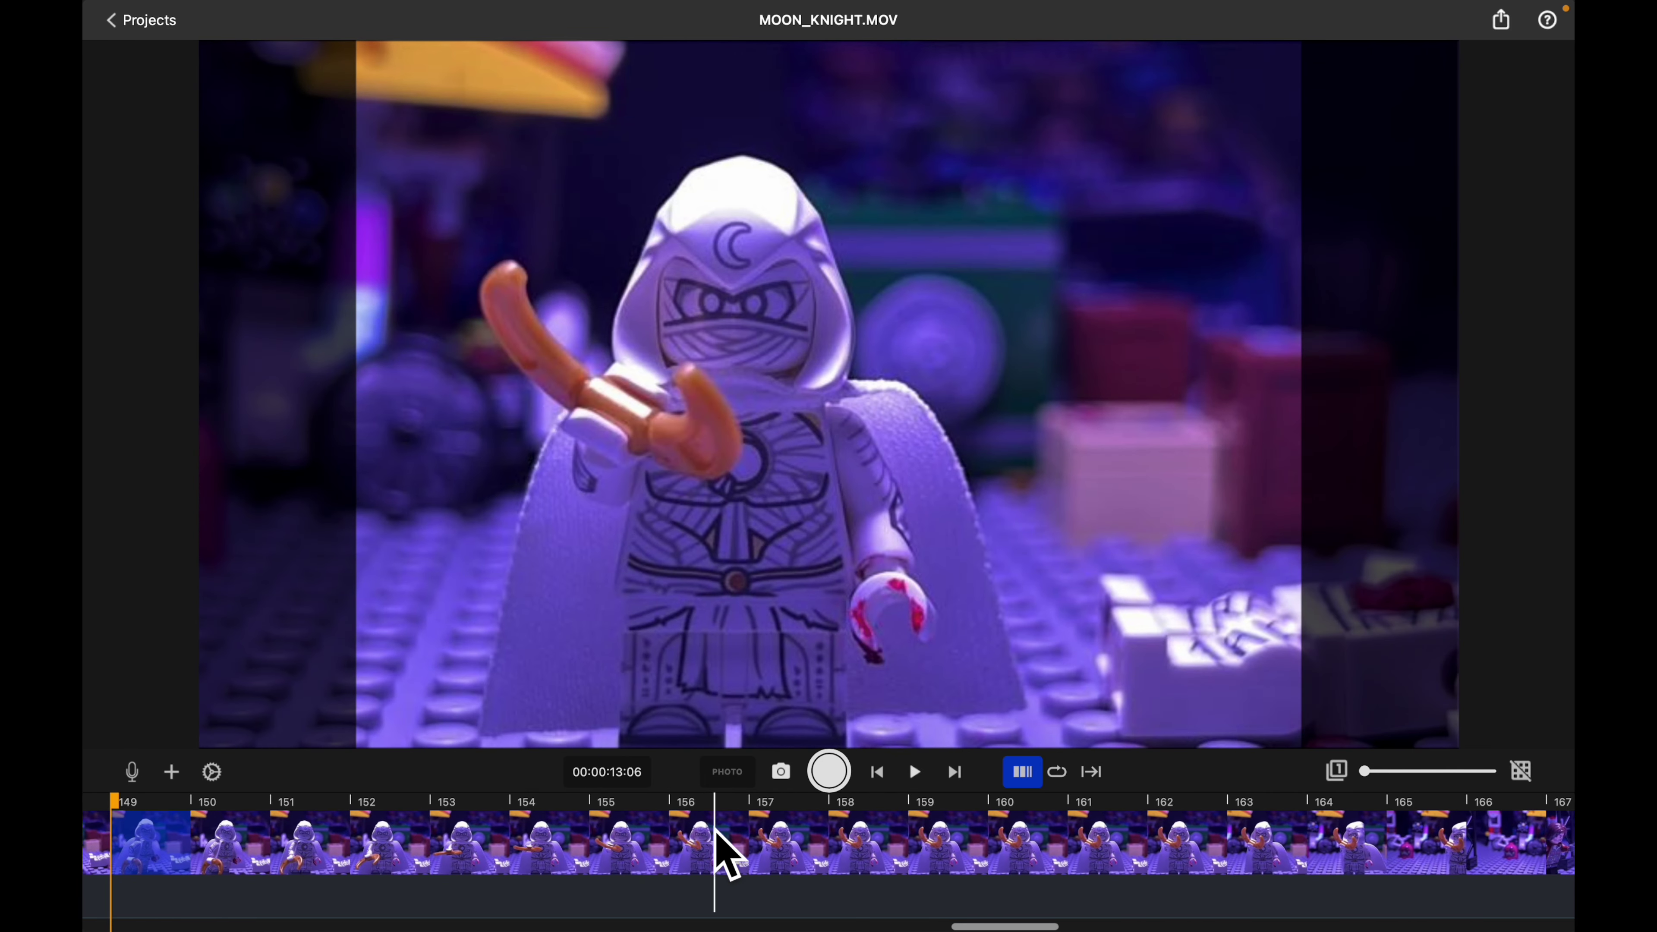
scroll(729, 856, "right", 5)
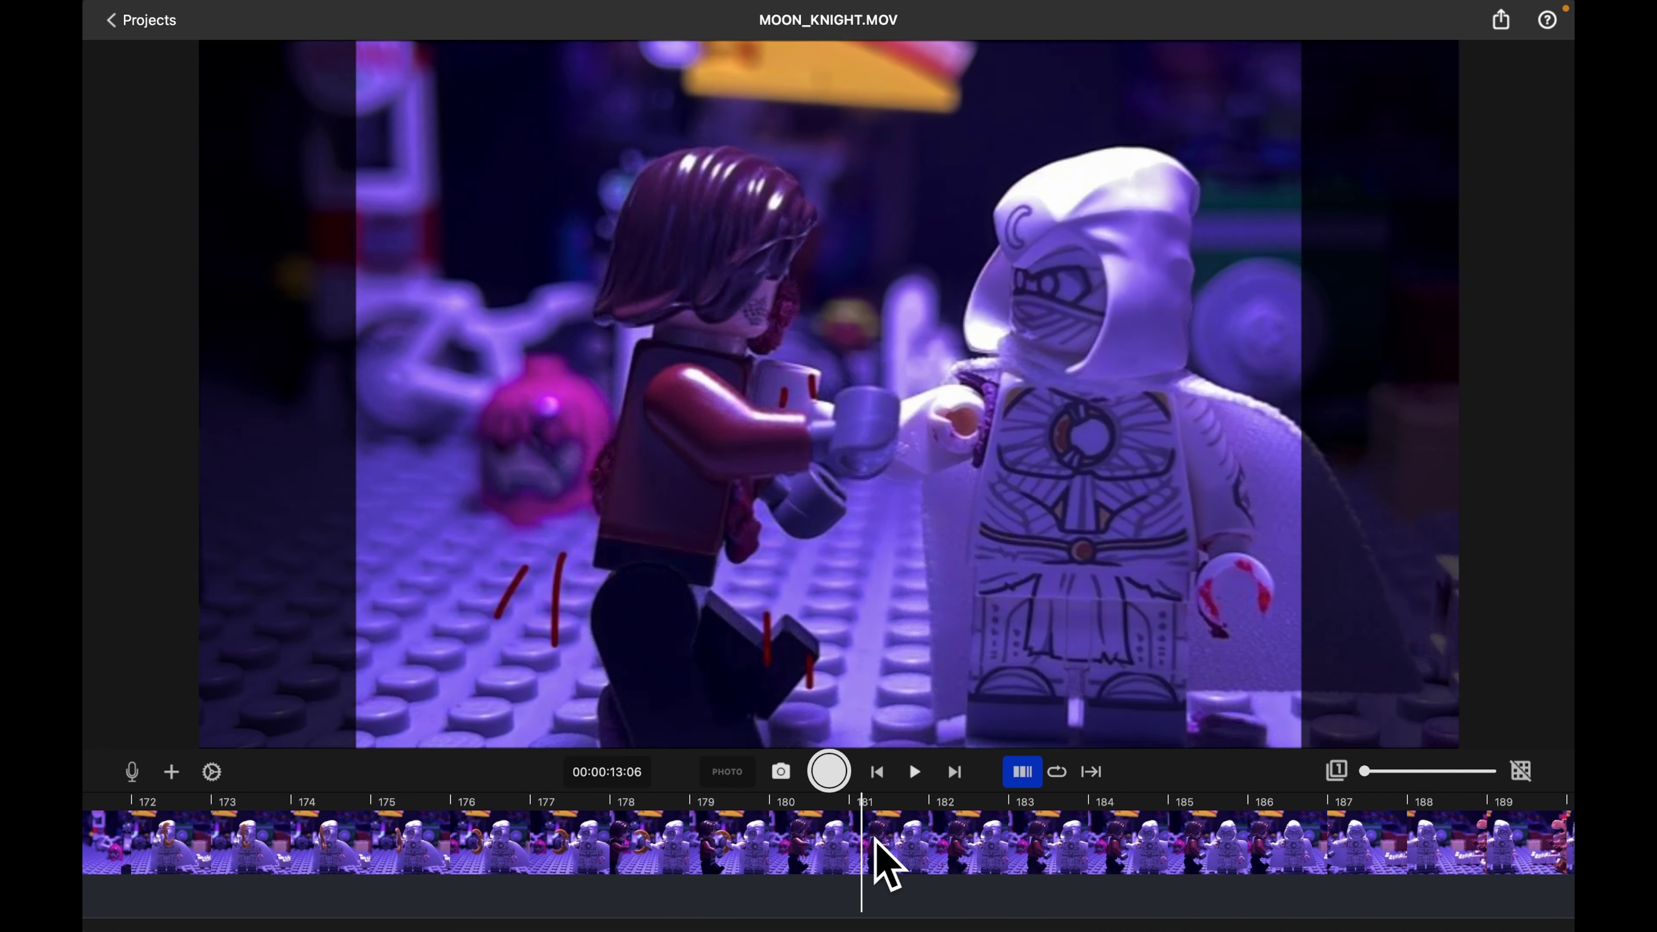
scroll(889, 867, "right", 10)
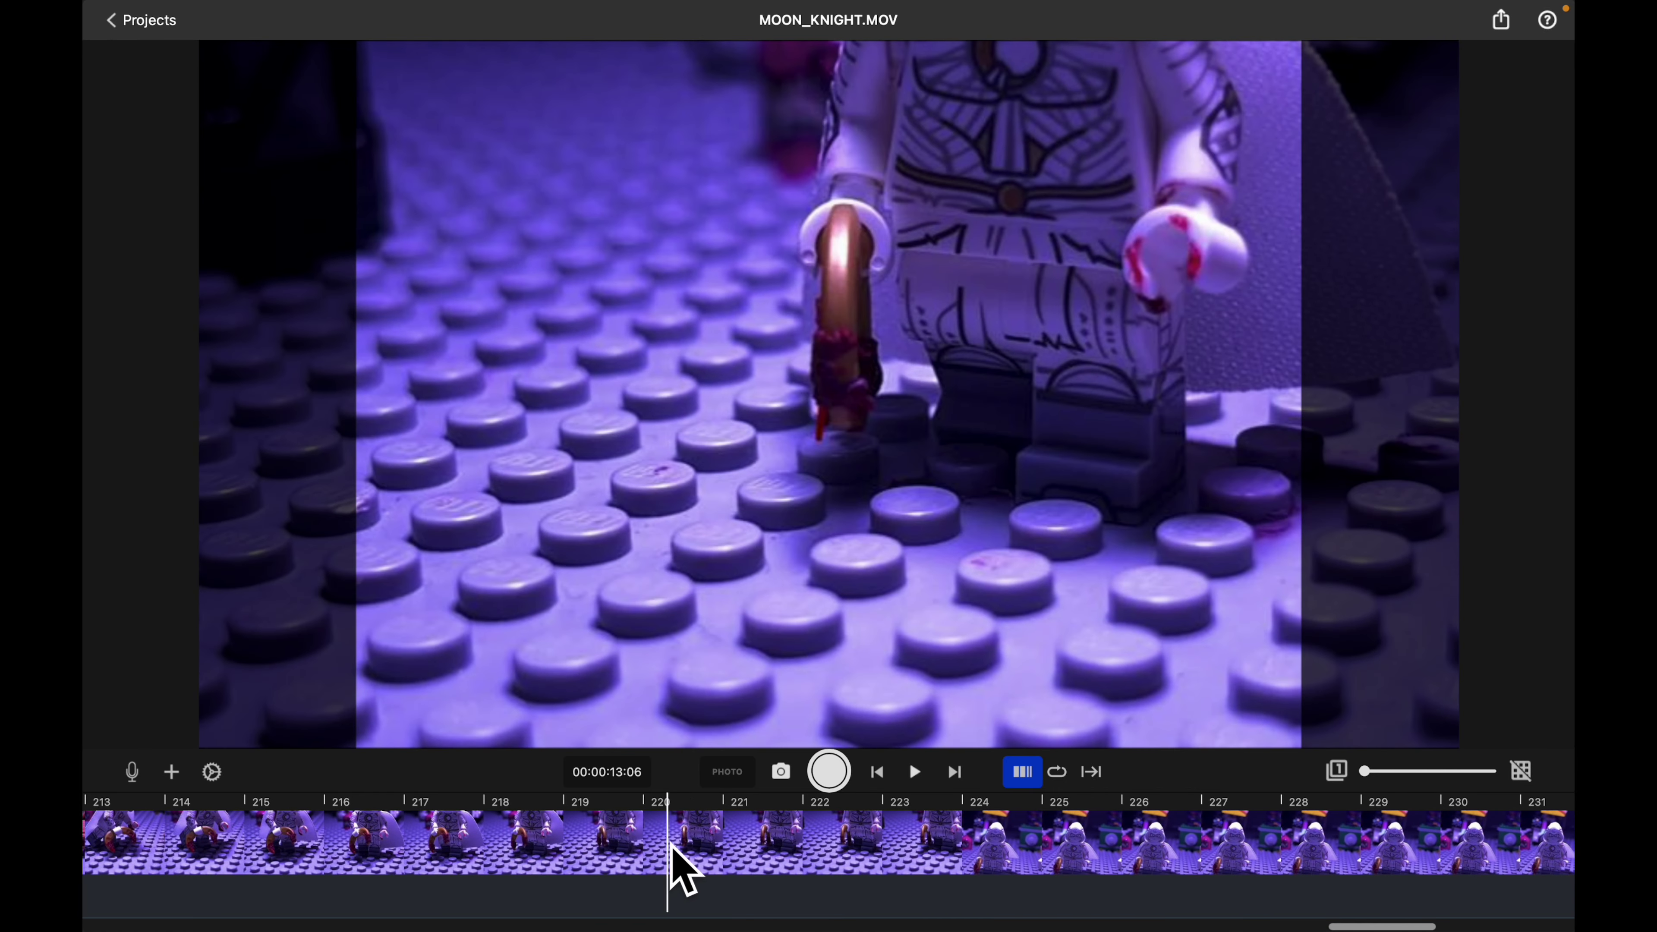
left_click(678, 870)
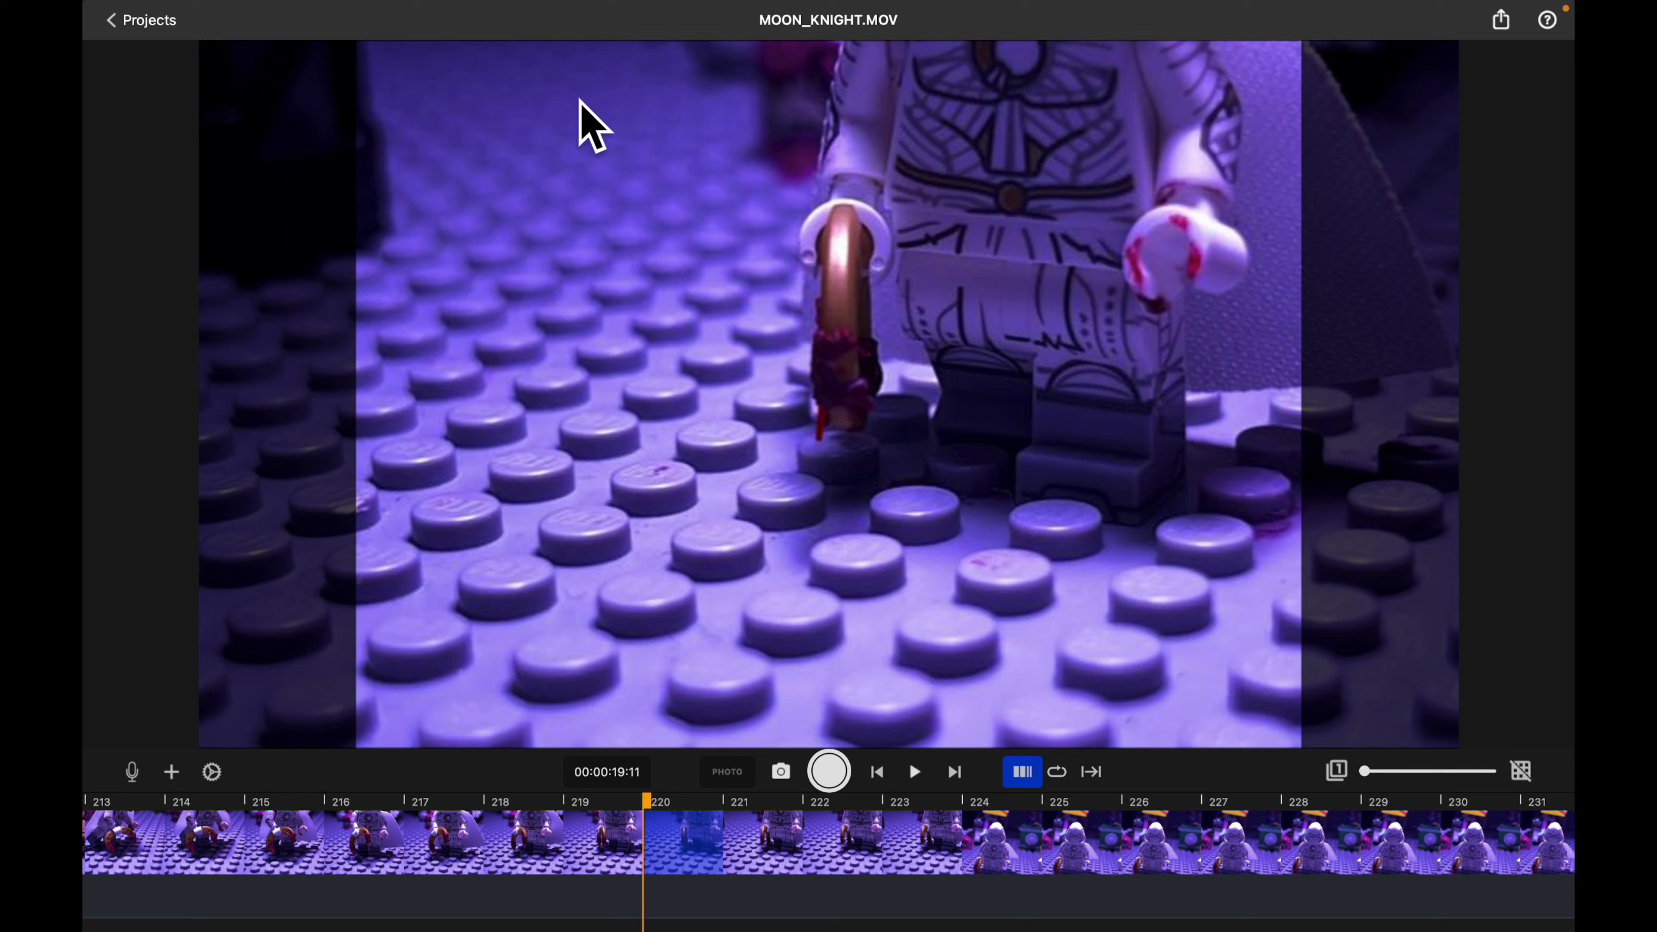
Step: Close MOON_KNIGHT and select SYMBIOSIS in the Most Recent list
left_click(164, 17)
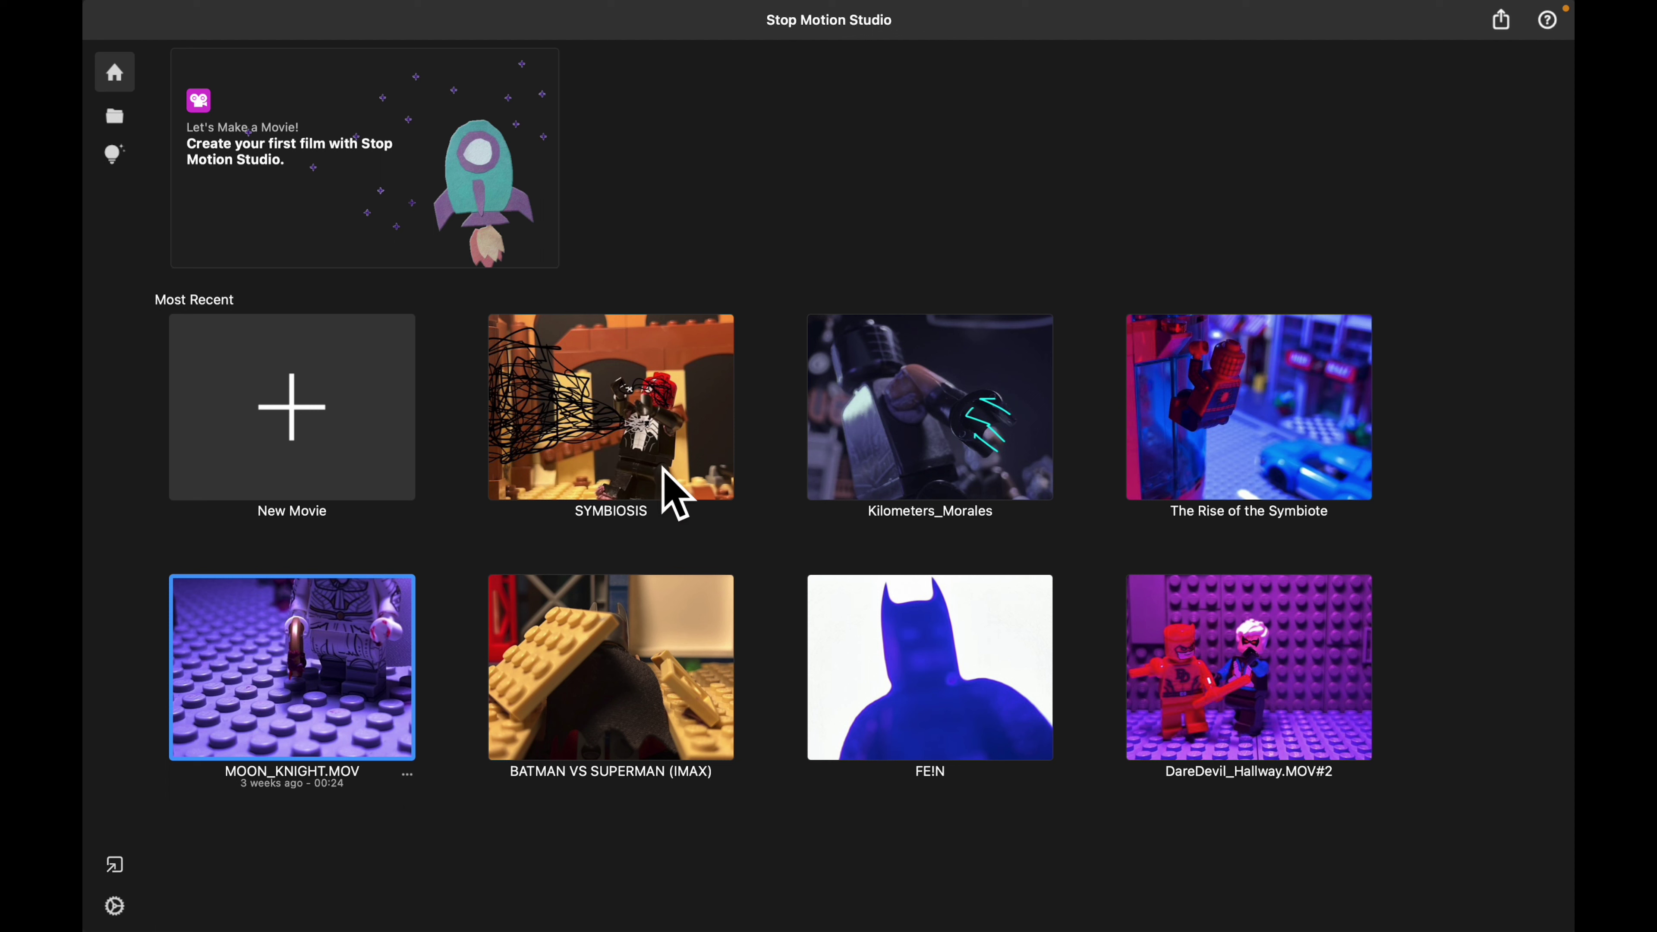
left_click(639, 360)
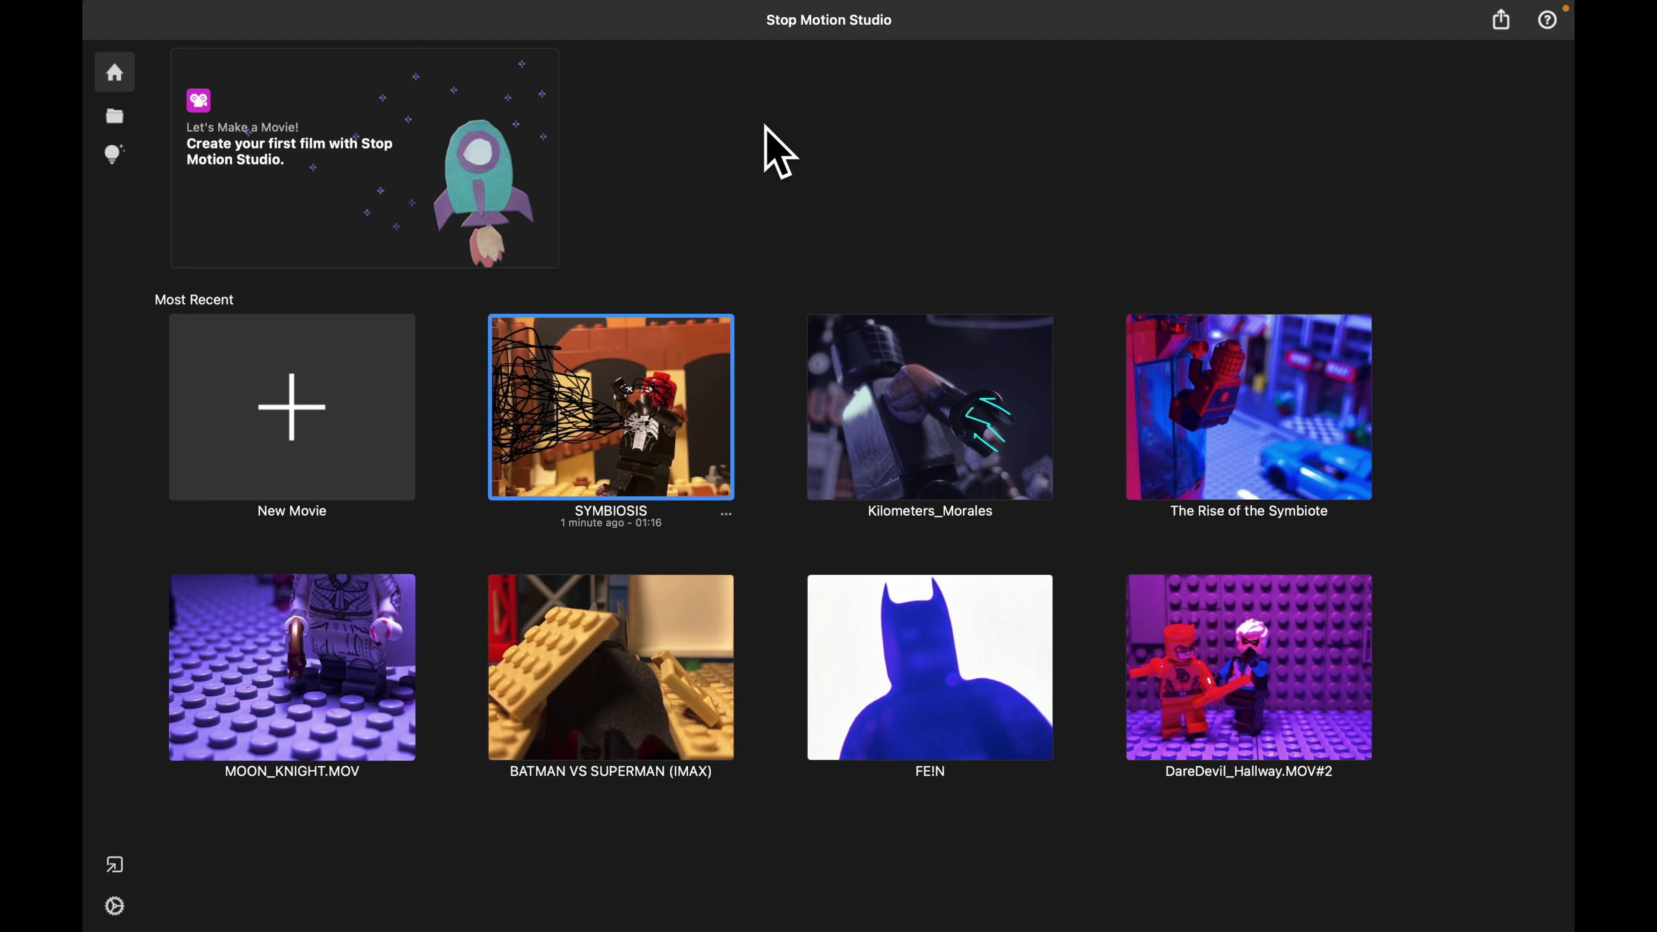
mouse_move(1010, 3)
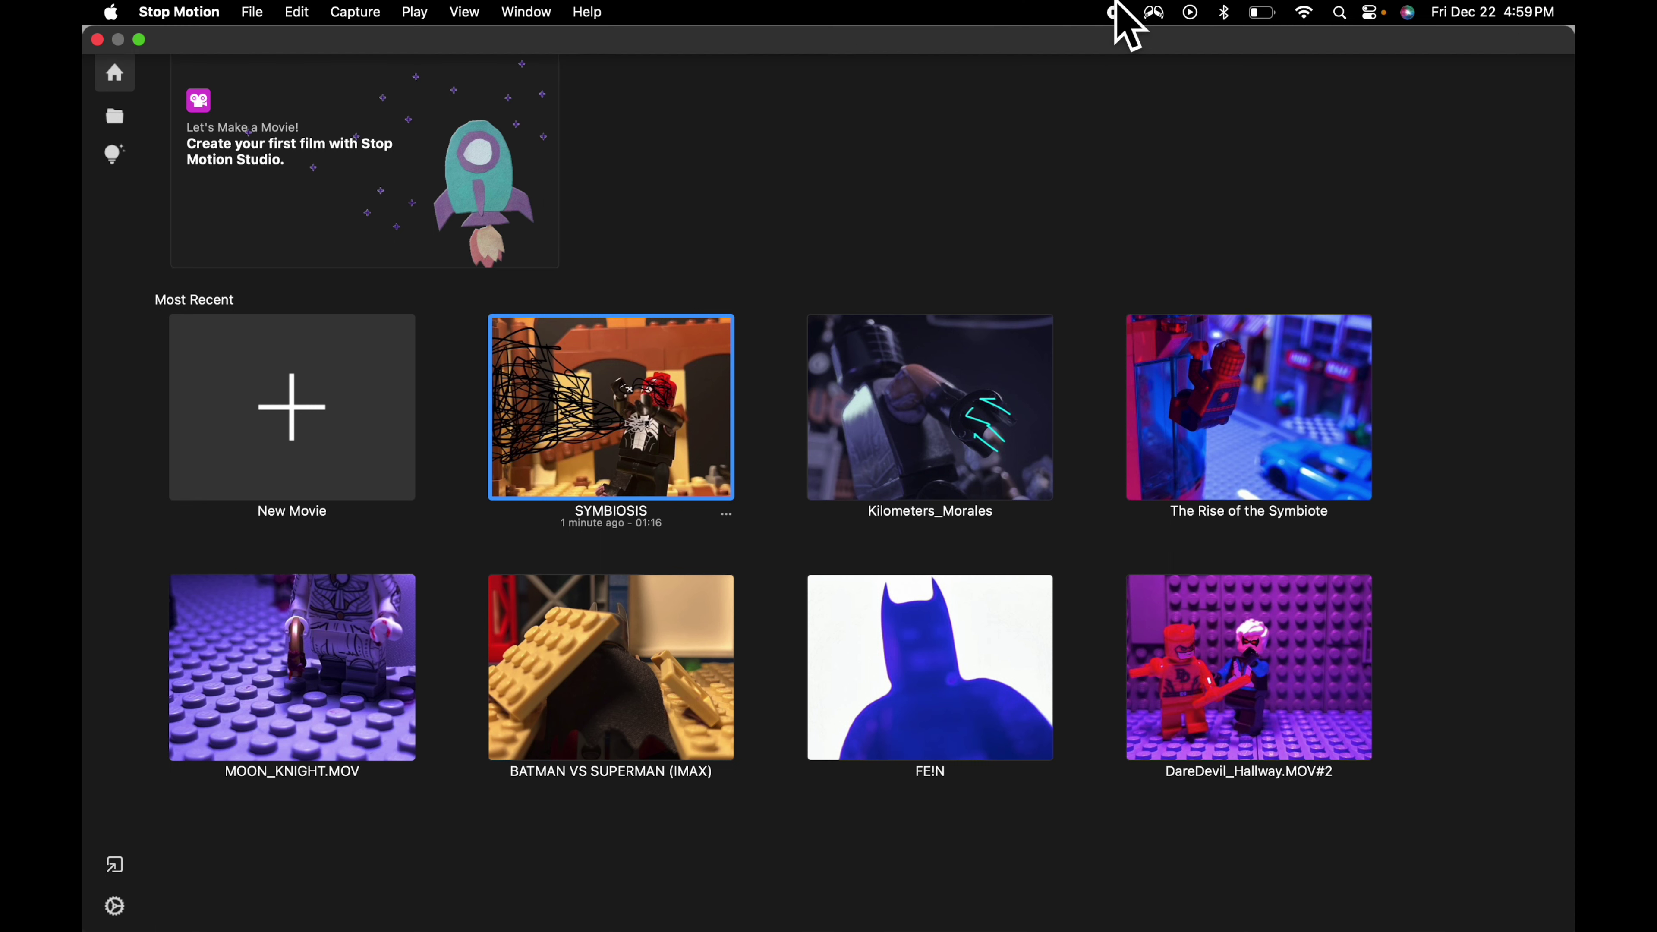